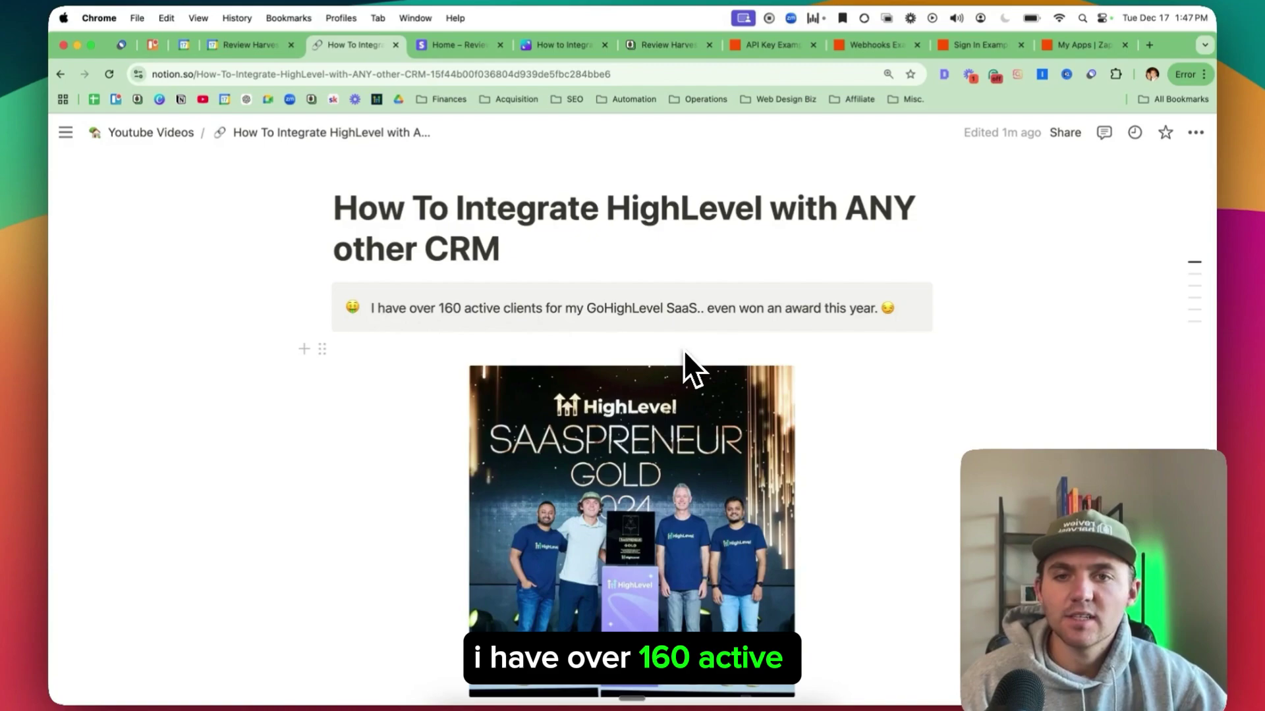
# Step: Set the Stripe overview date range to Month to date, then return to the Notion integration guide
pyautogui.scroll(-3, 683, 349)
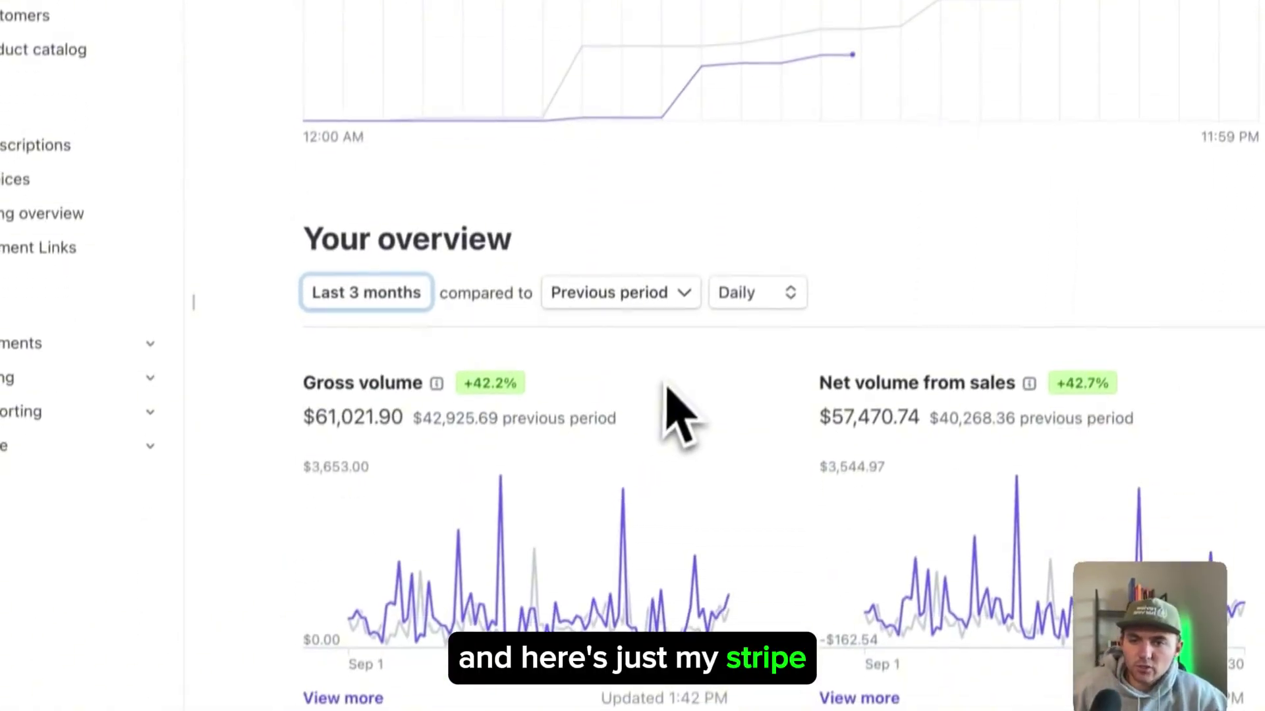
pyautogui.click(371, 271)
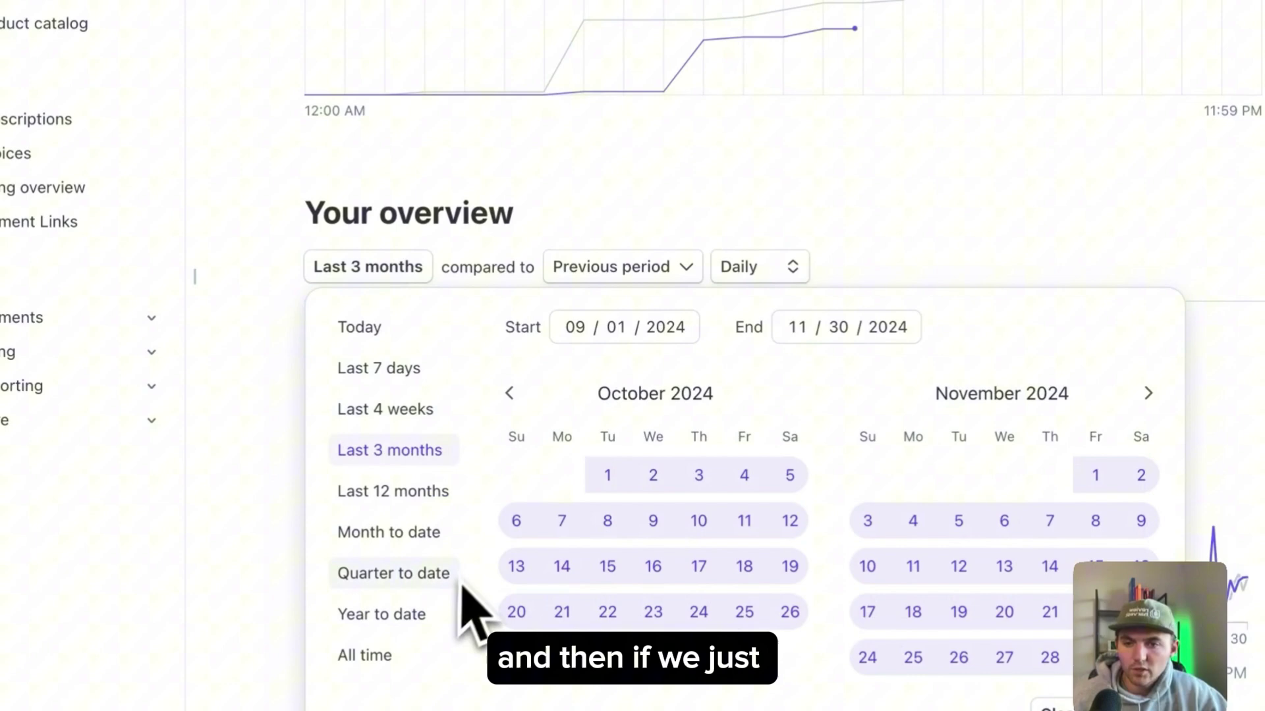
pyautogui.click(431, 532)
pyautogui.click(565, 249)
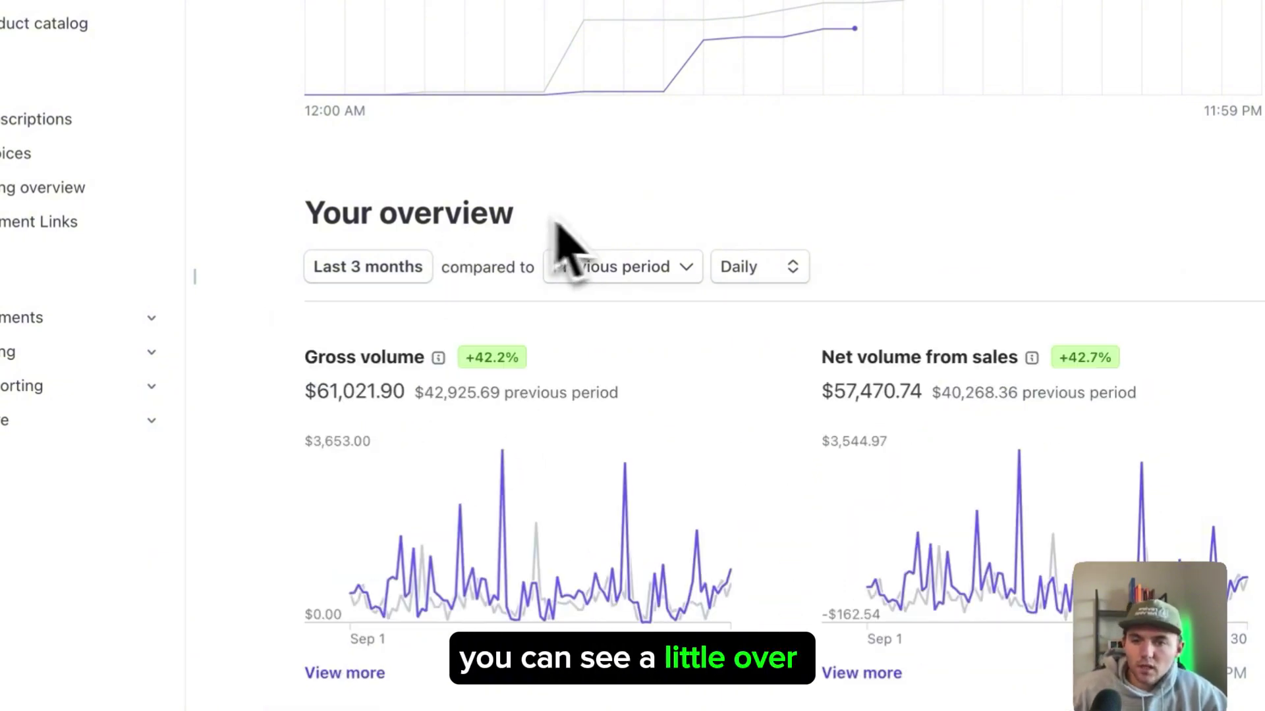
pyautogui.click(398, 278)
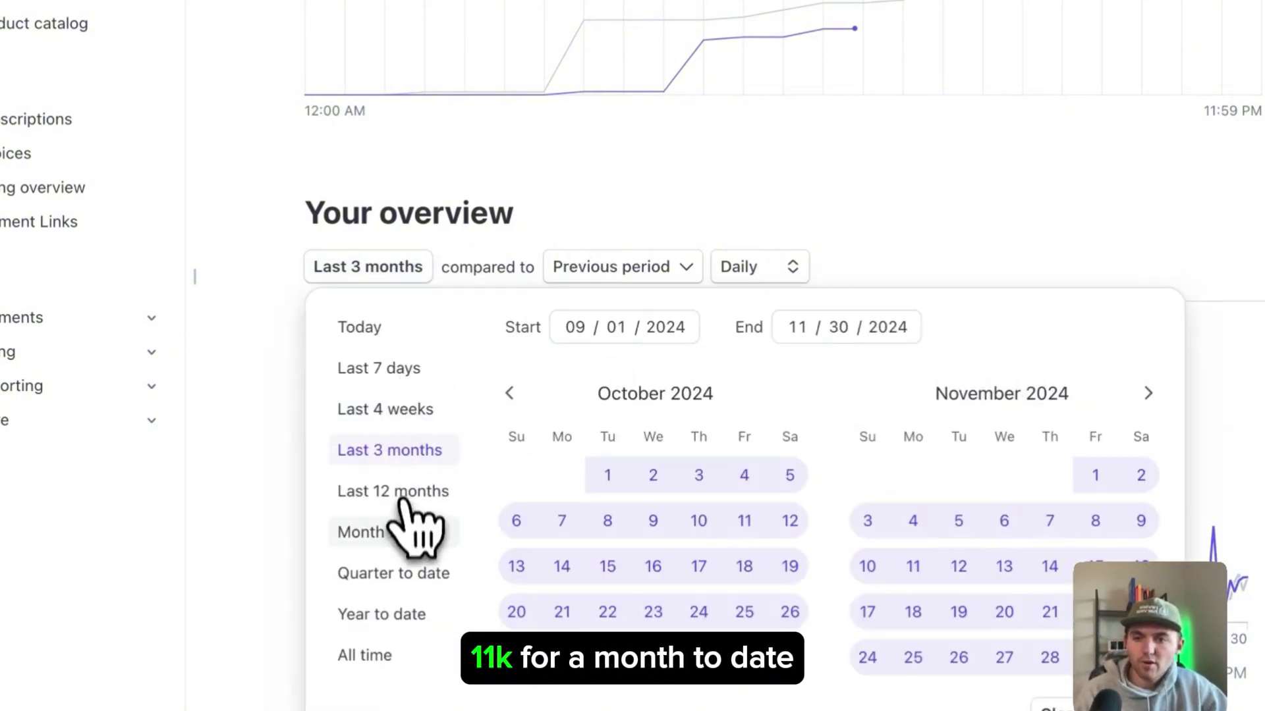
pyautogui.click(415, 532)
pyautogui.click(1129, 709)
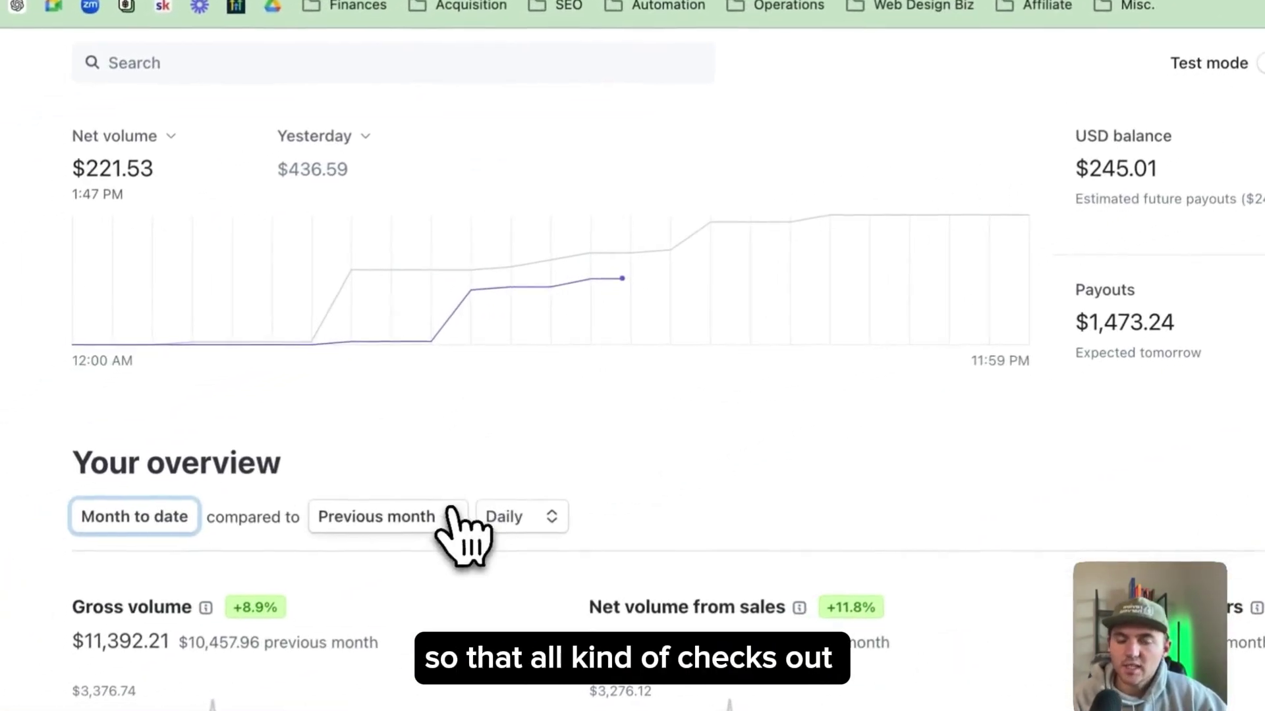
pyautogui.click(388, 79)
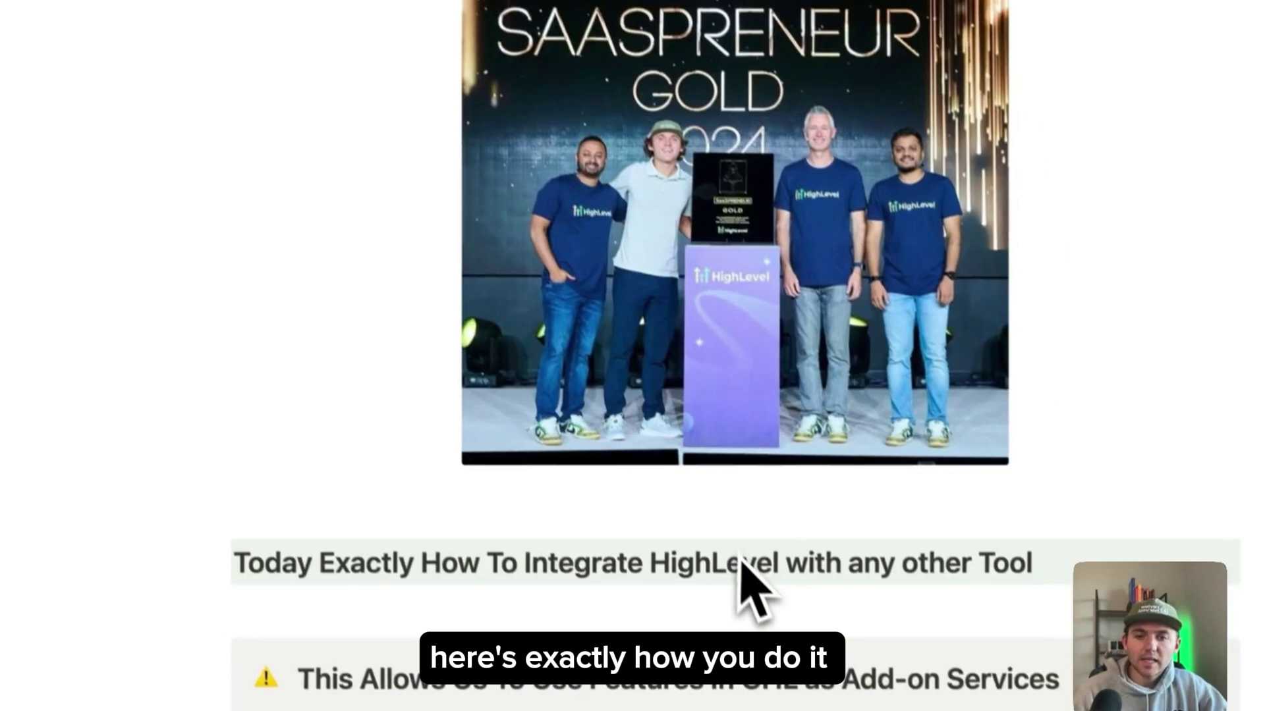
pyautogui.scroll(-5, 728, 559)
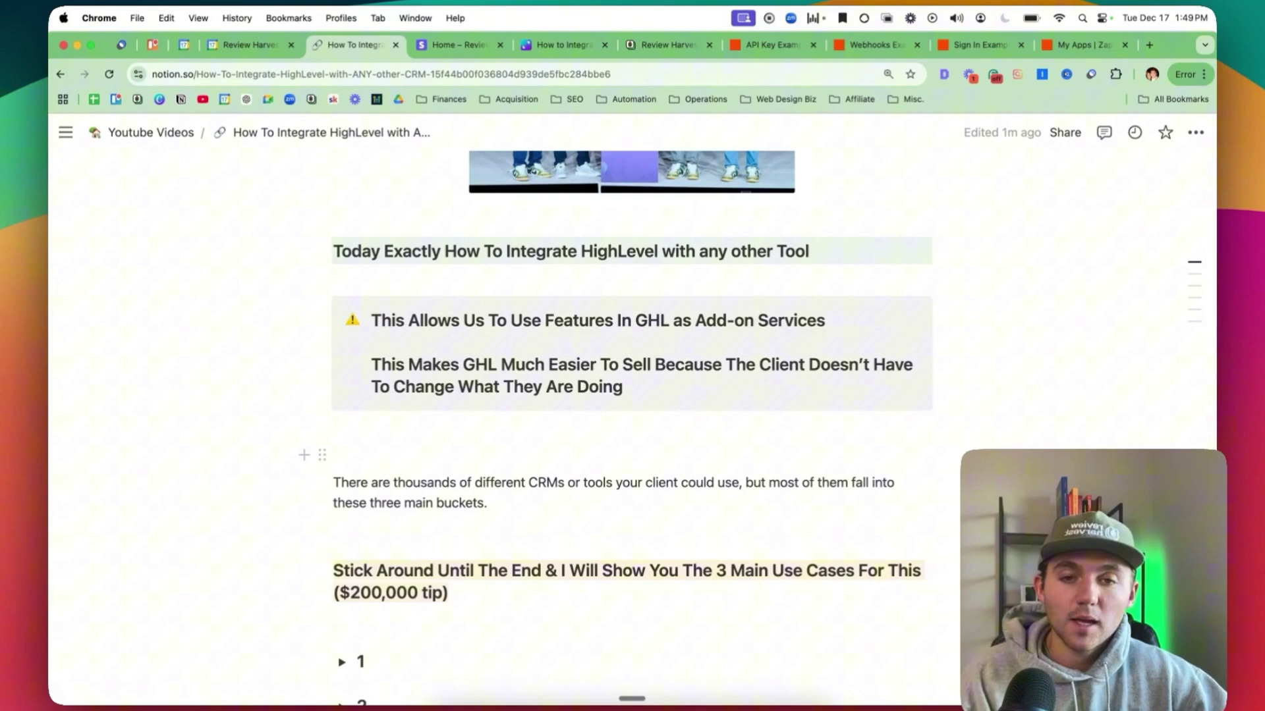
pyautogui.scroll(-2, 778, 460)
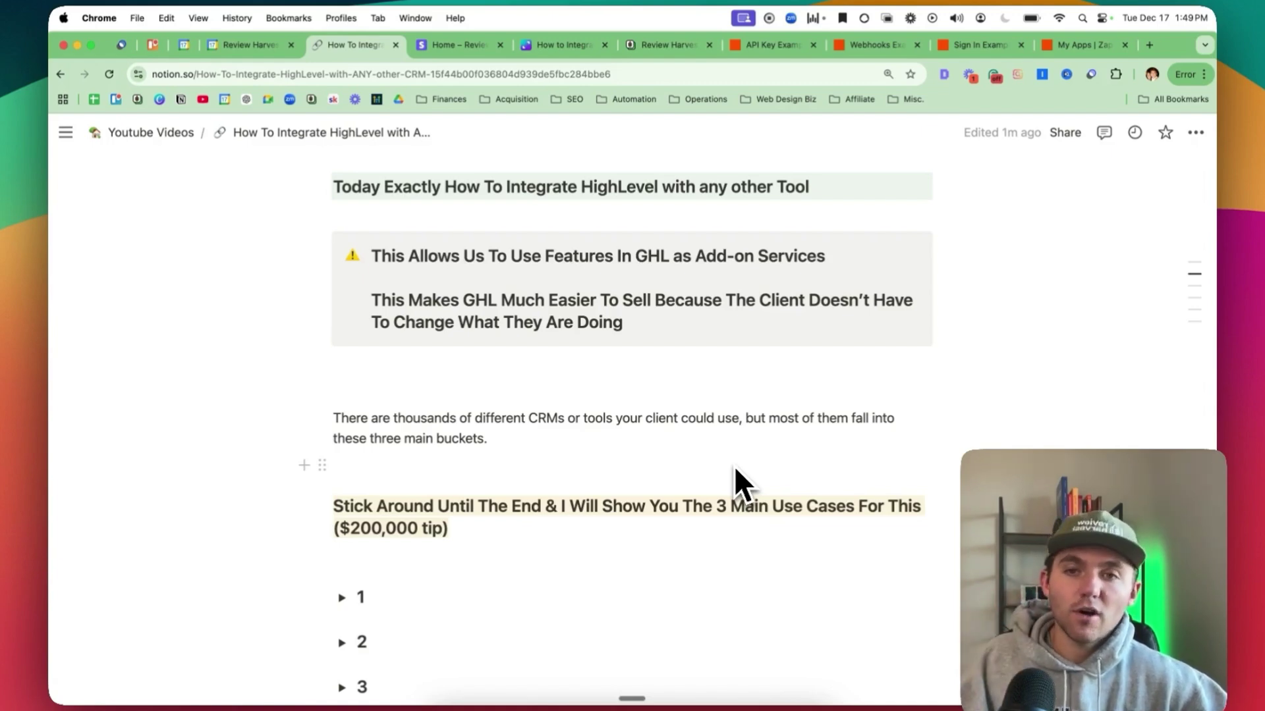
pyautogui.scroll(-2, 734, 465)
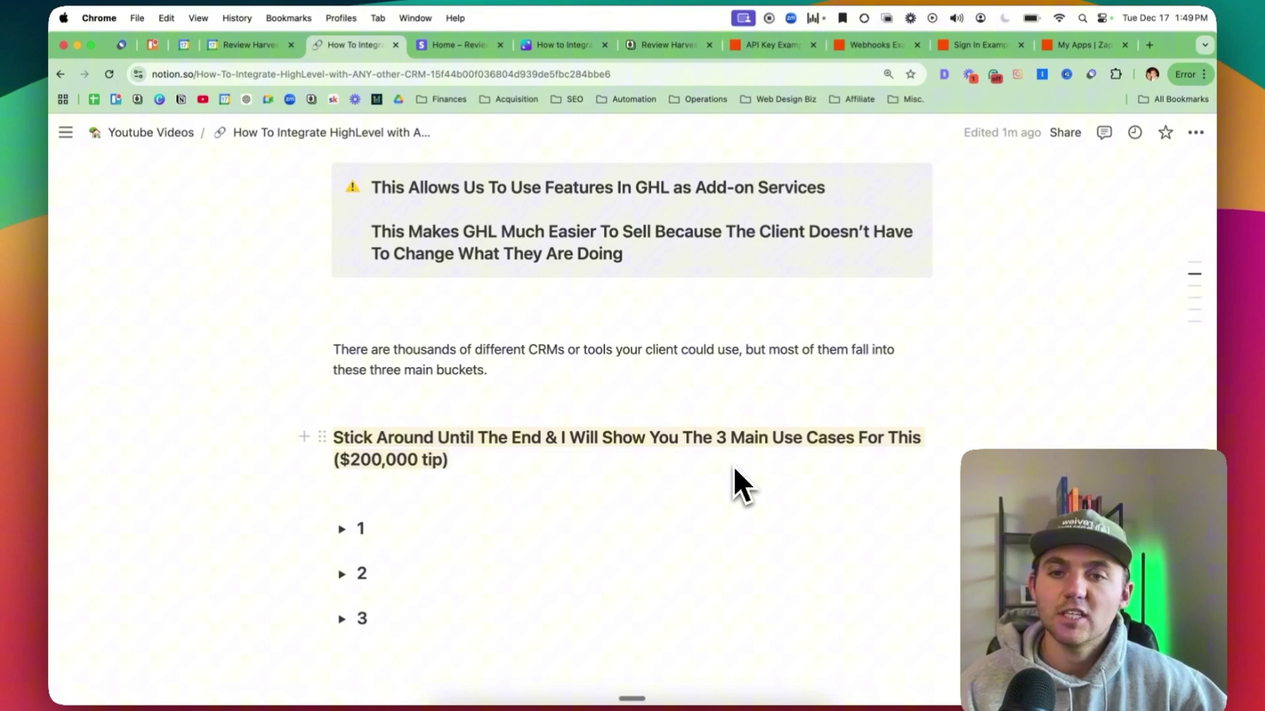
pyautogui.scroll(-1, 689, 496)
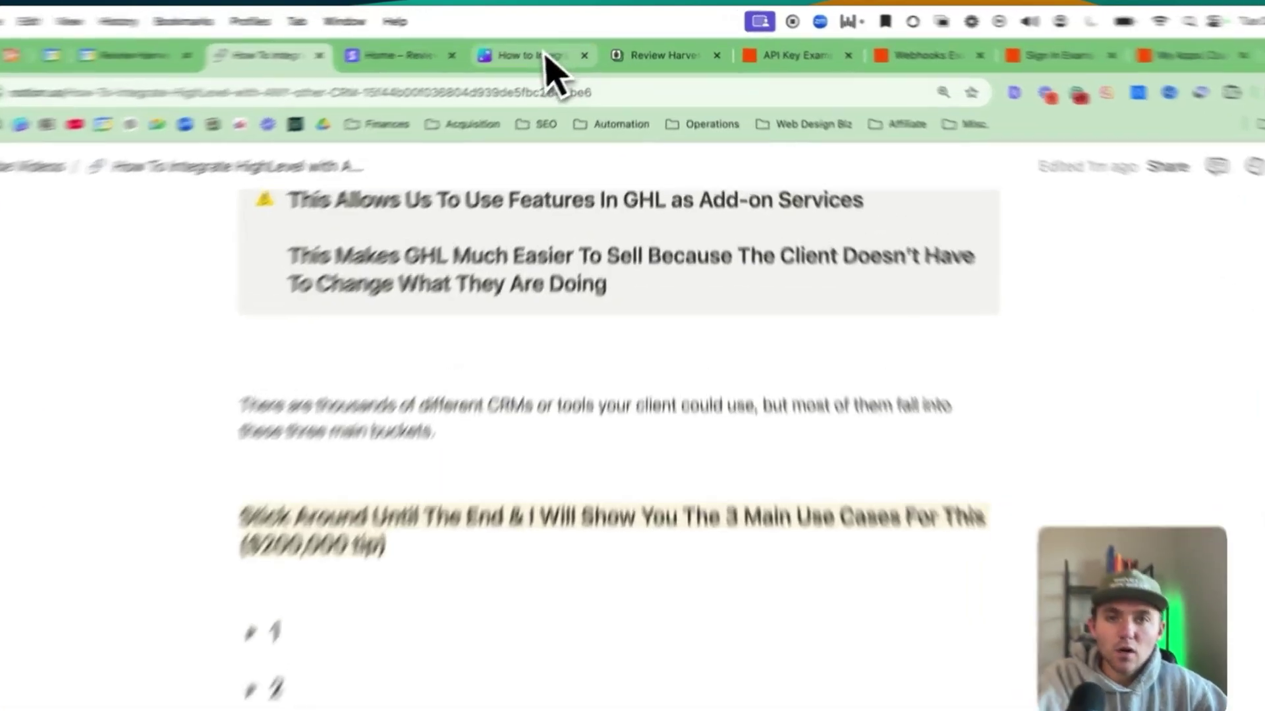
# Step: Show the Canva 'How to Integrate Any CRM with HighLevel' diagram zoomed to the connection-method boxes
pyautogui.click(563, 45)
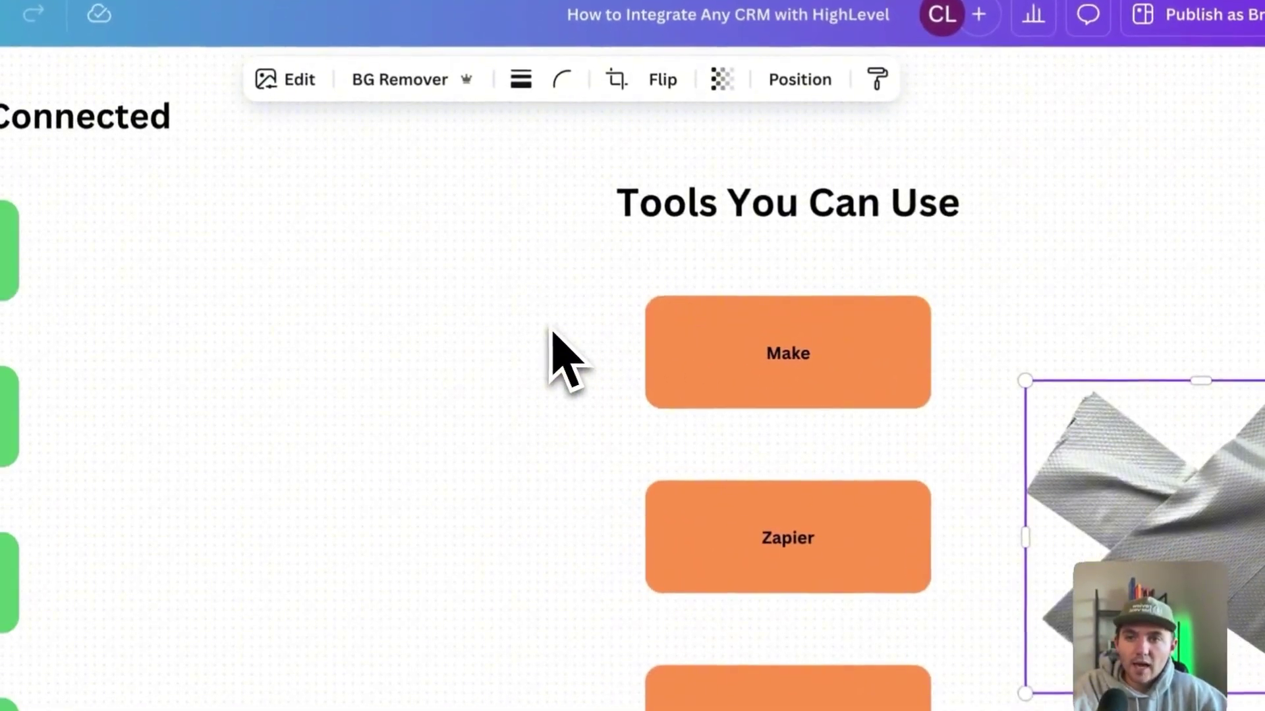
pyautogui.hscroll(-5, 560, 329)
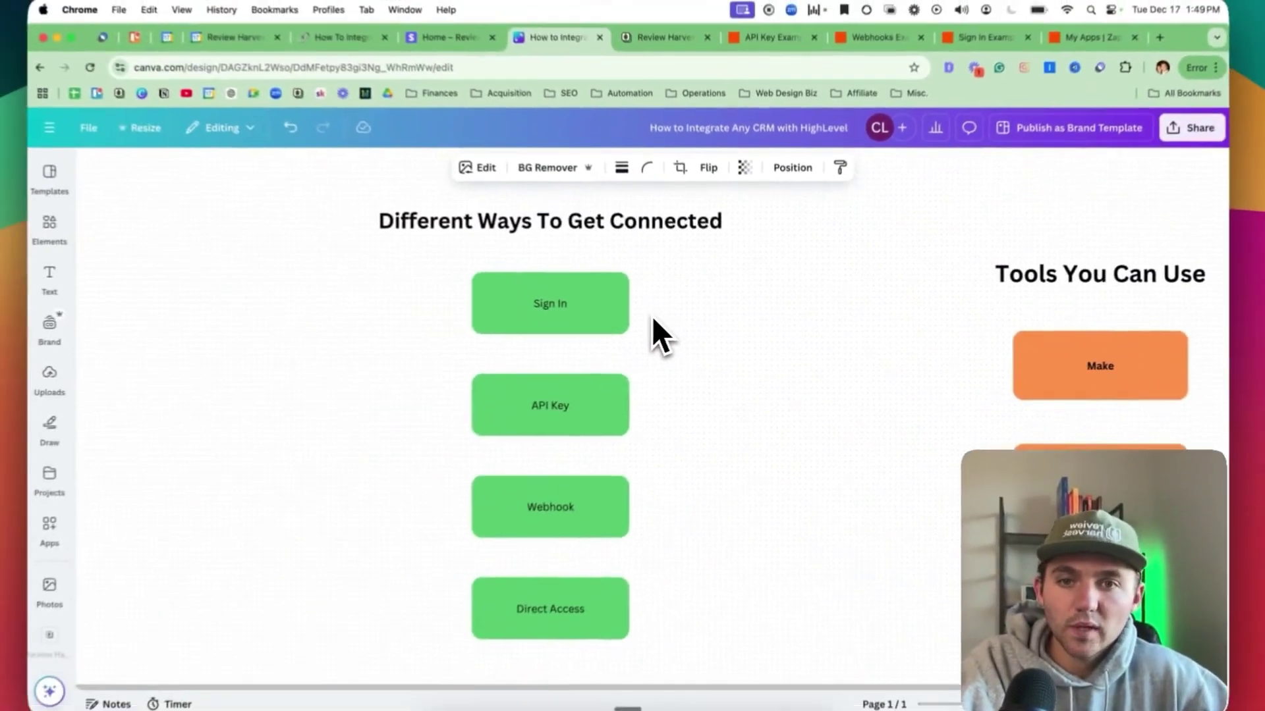
pyautogui.hscroll(-1, 654, 316)
pyautogui.scroll(-1, 811, 340)
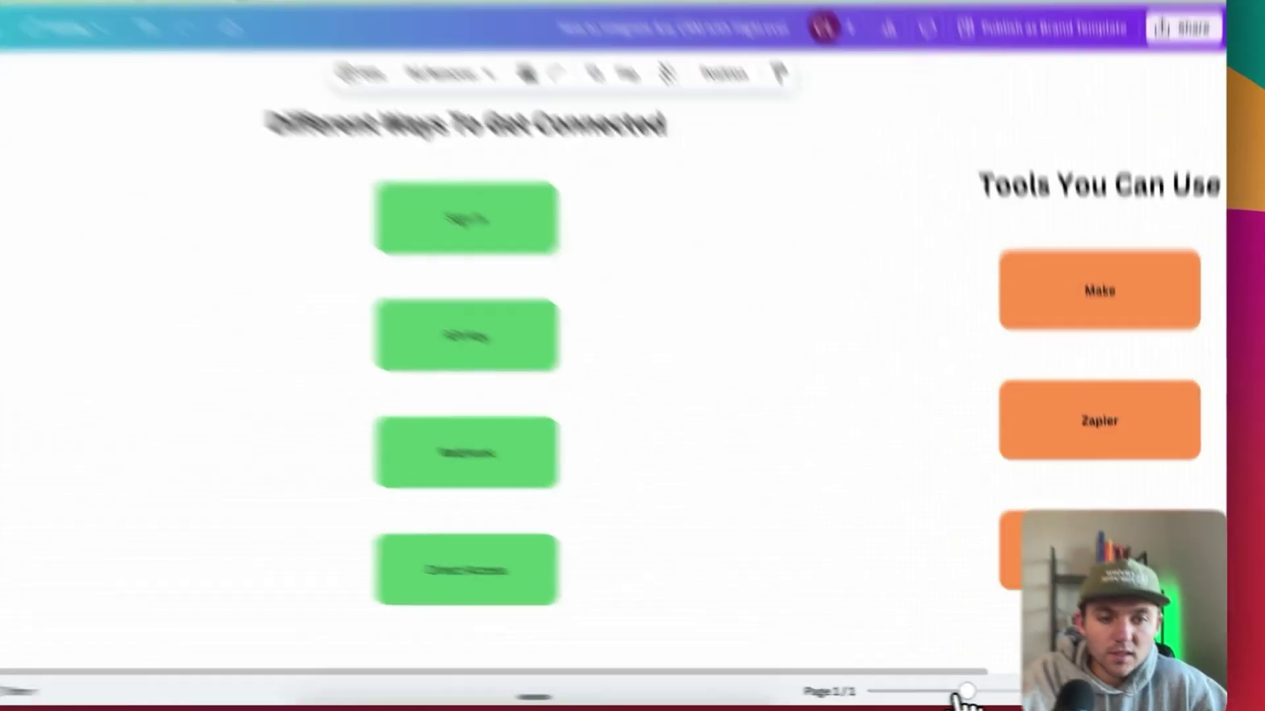
pyautogui.click(988, 691)
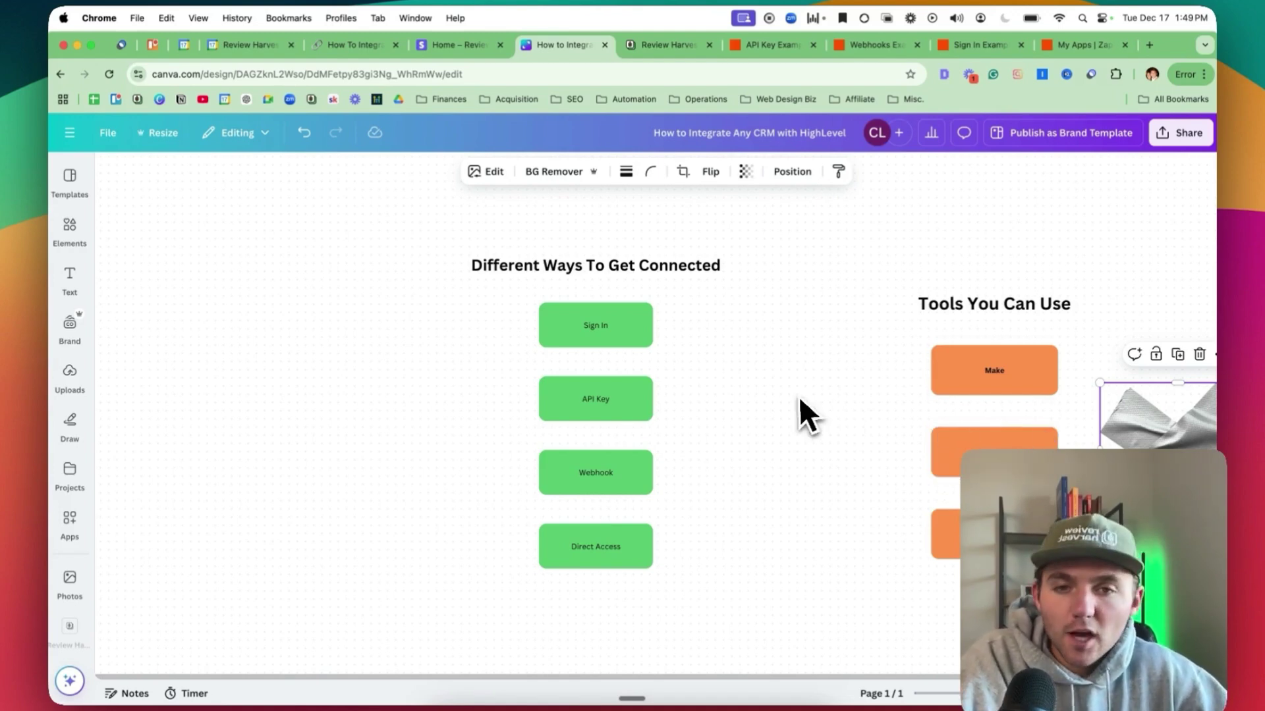
pyautogui.scroll(-2, 797, 405)
pyautogui.moveTo(955, 688); pyautogui.dragTo(1001, 691)
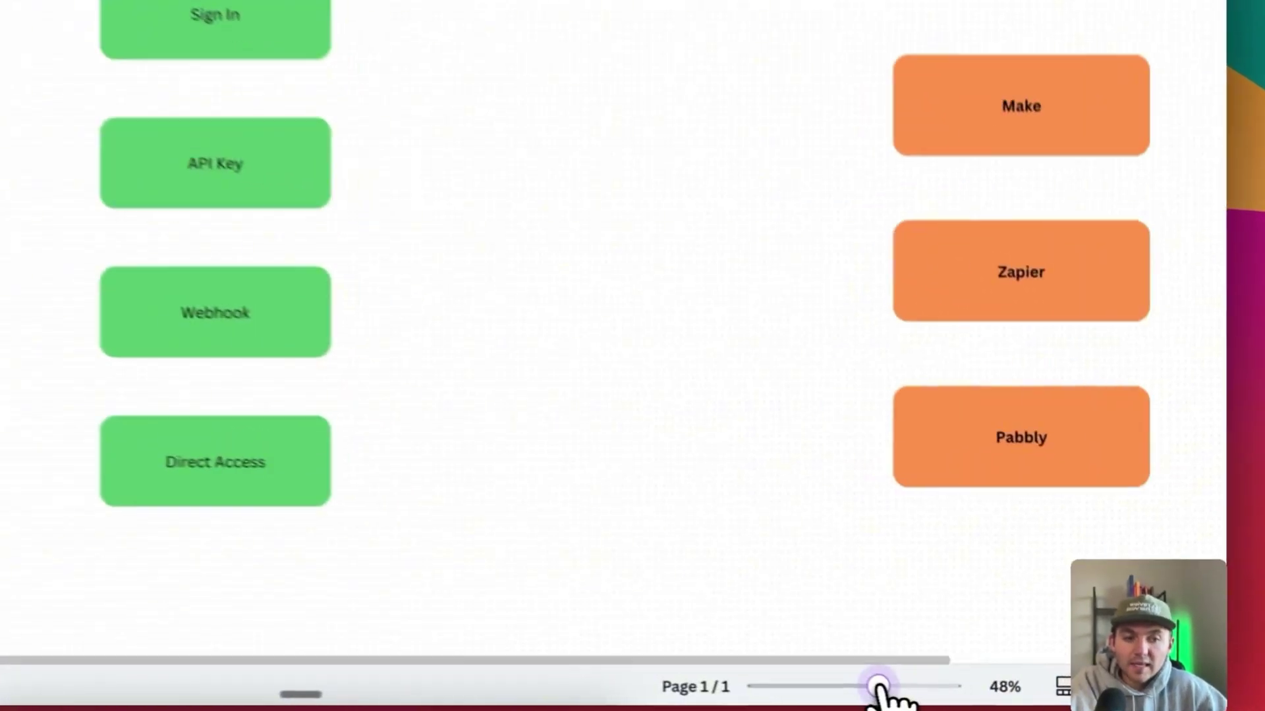
pyautogui.moveTo(868, 688); pyautogui.dragTo(867, 689)
pyautogui.scroll(3, 724, 527)
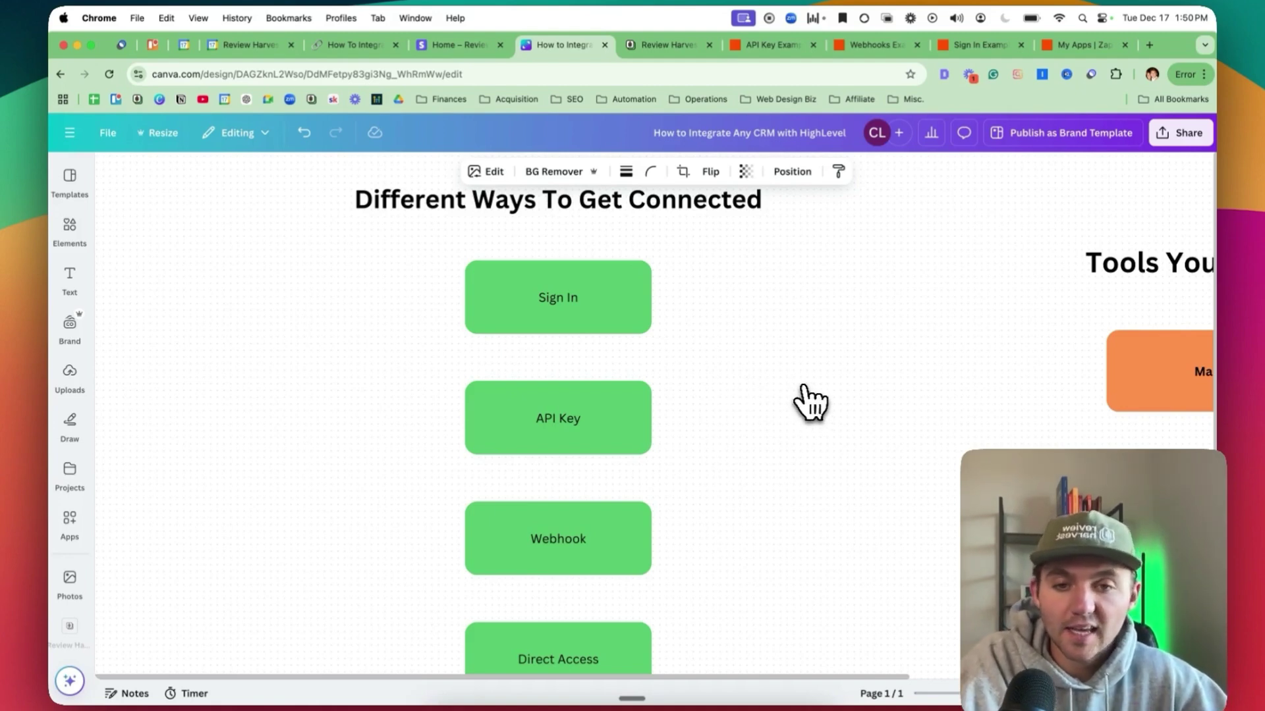
pyautogui.scroll(-2, 806, 403)
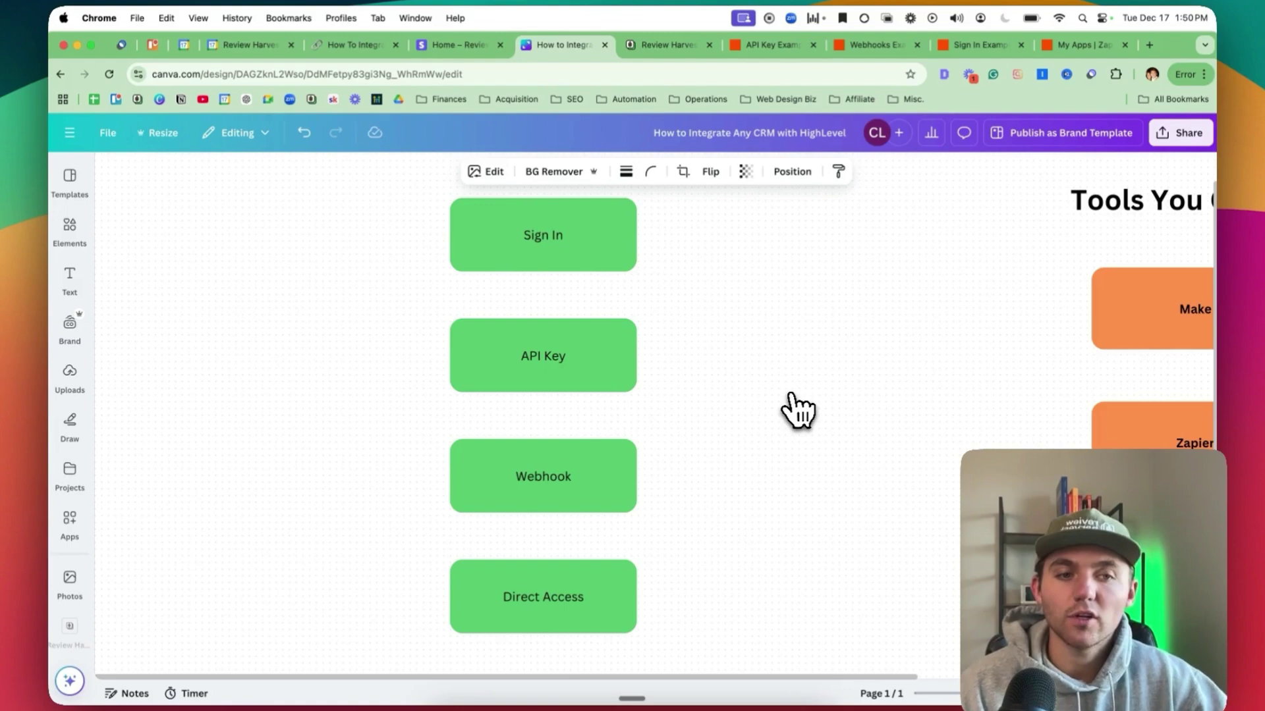
pyautogui.scroll(-3, 796, 465)
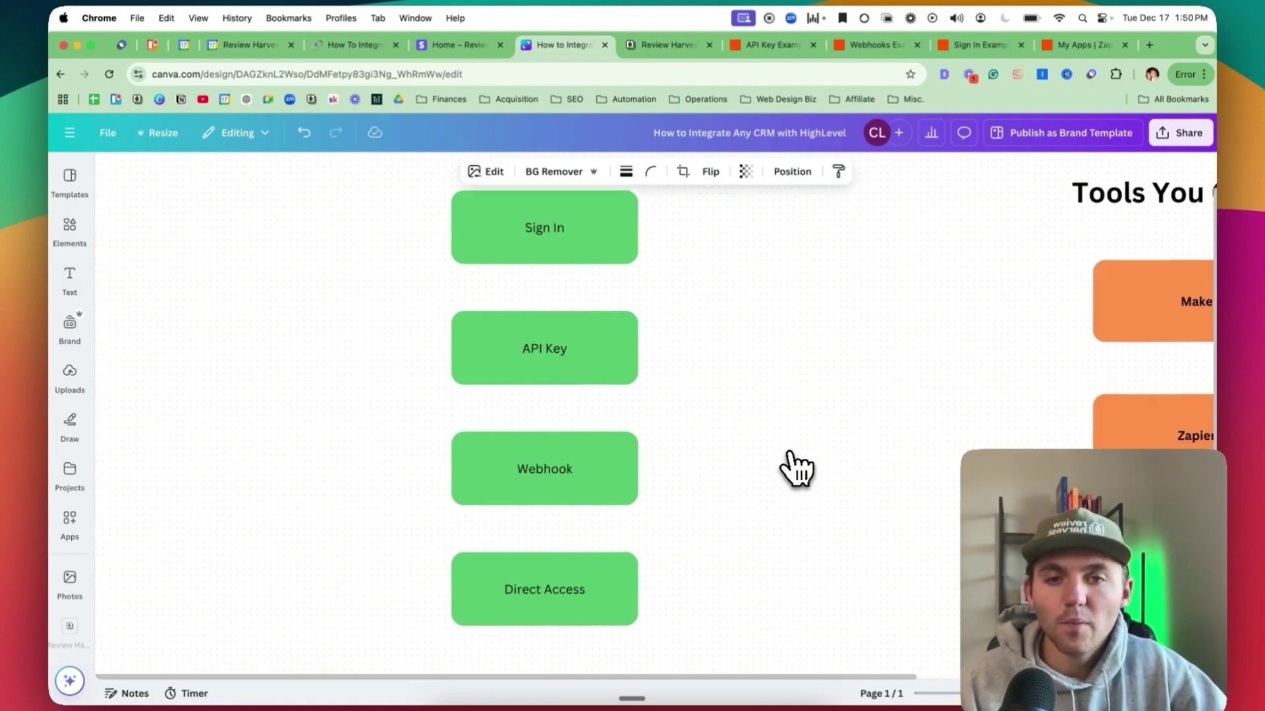
# Step: Circle the Direct Access box with the red pen, then erase that loop
pyautogui.click(70, 425)
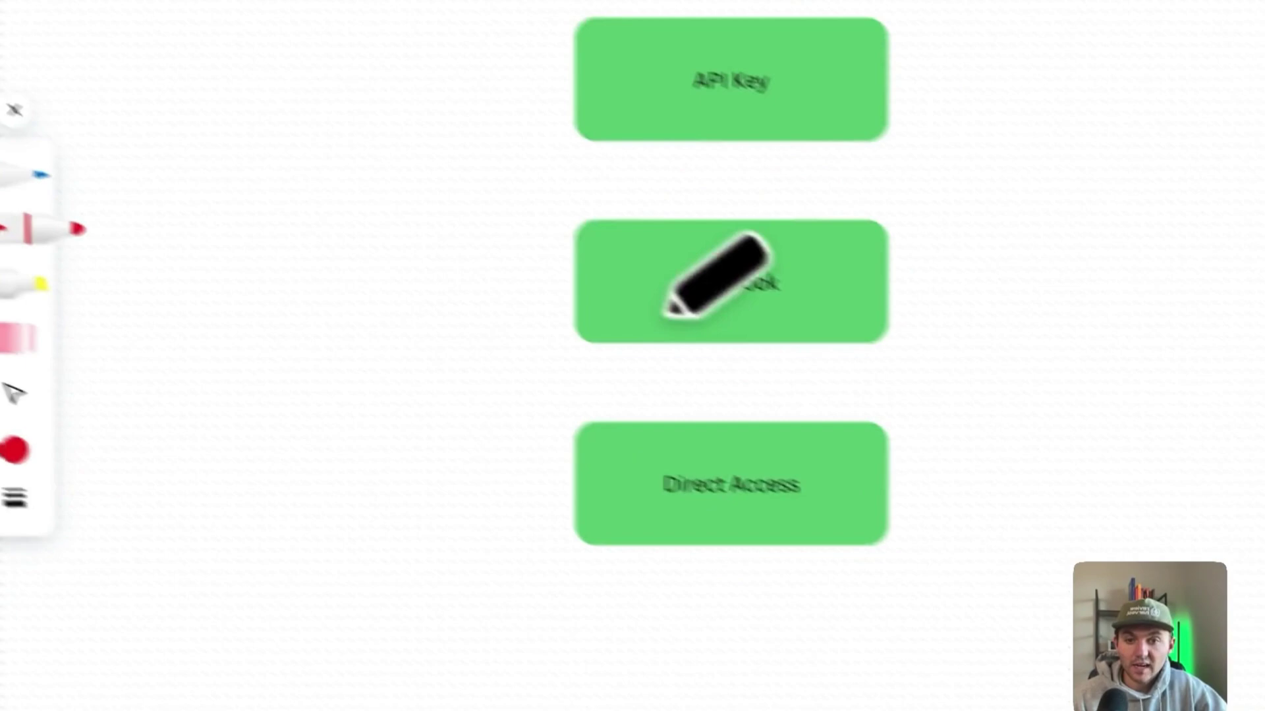
pyautogui.moveTo(787, 377)
pyautogui.mouseDown()
pyautogui.moveTo(431, 553)
pyautogui.moveTo(1080, 534)
pyautogui.moveTo(800, 385)
pyautogui.mouseUp()
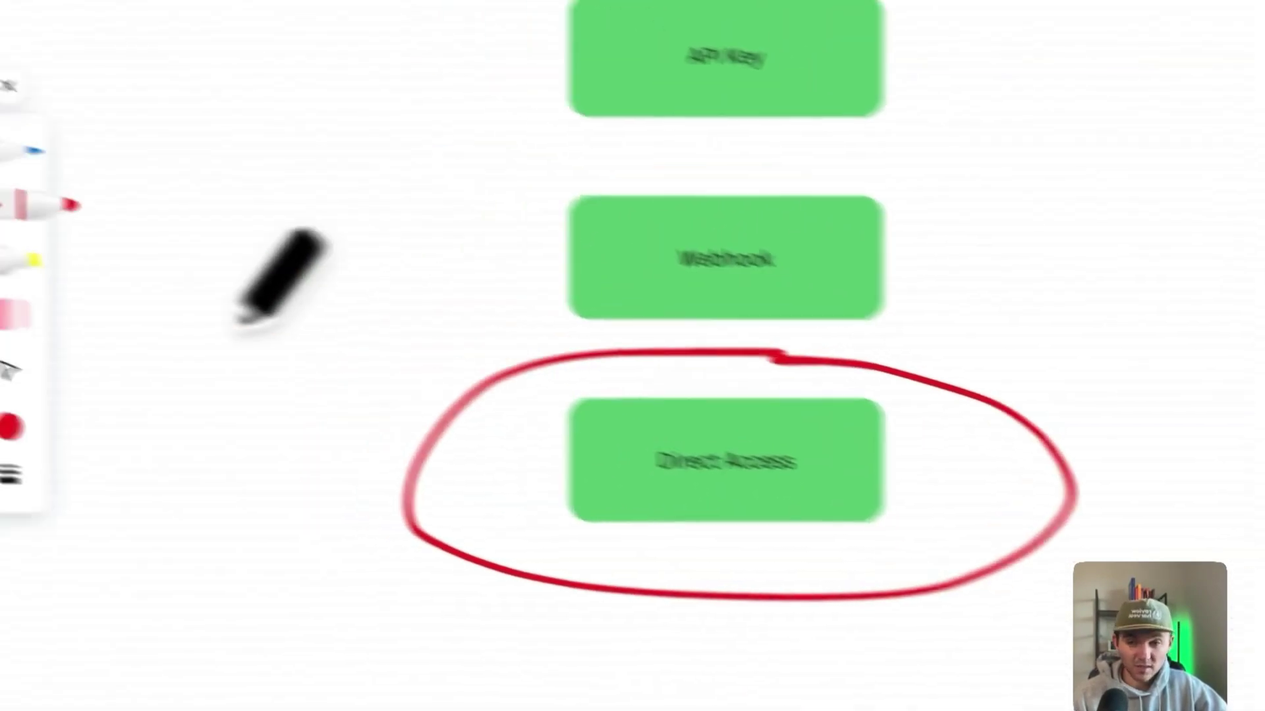
pyautogui.click(145, 362)
pyautogui.moveTo(880, 369); pyautogui.dragTo(828, 510)
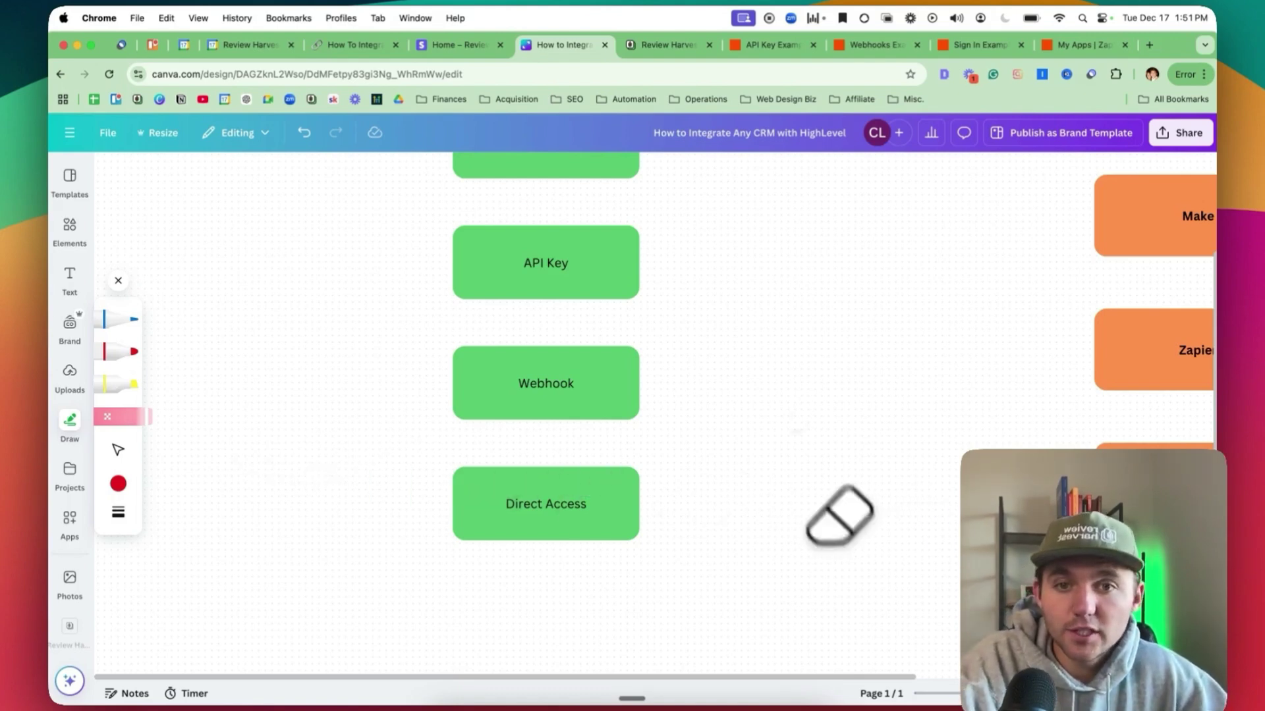
pyautogui.scroll(3, 737, 386)
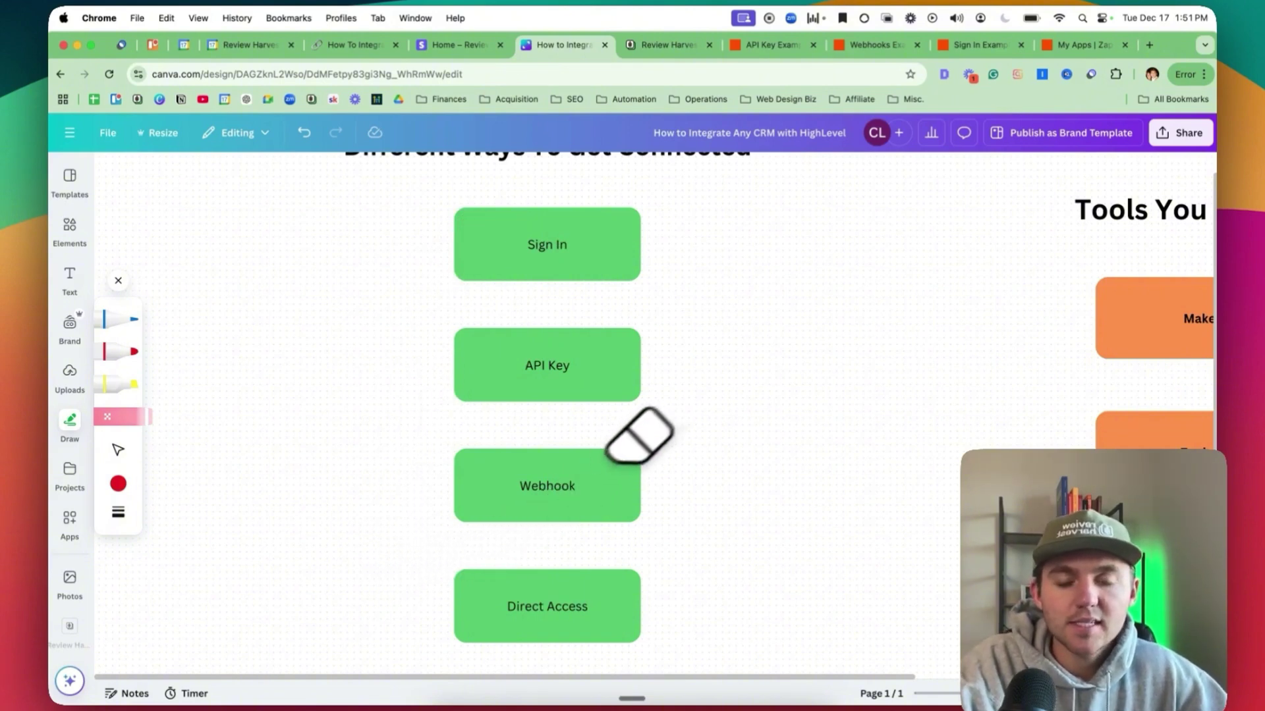
pyautogui.scroll(-2, 751, 377)
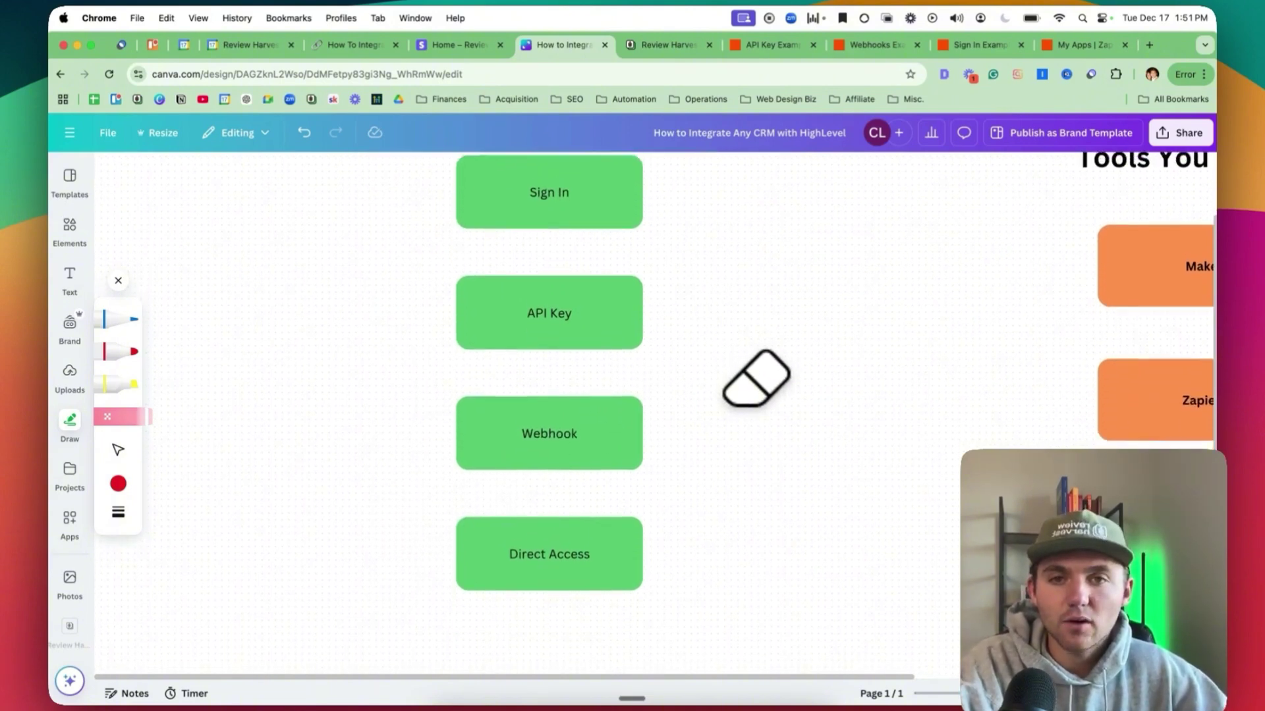
pyautogui.scroll(1, 755, 378)
pyautogui.scroll(3, 784, 419)
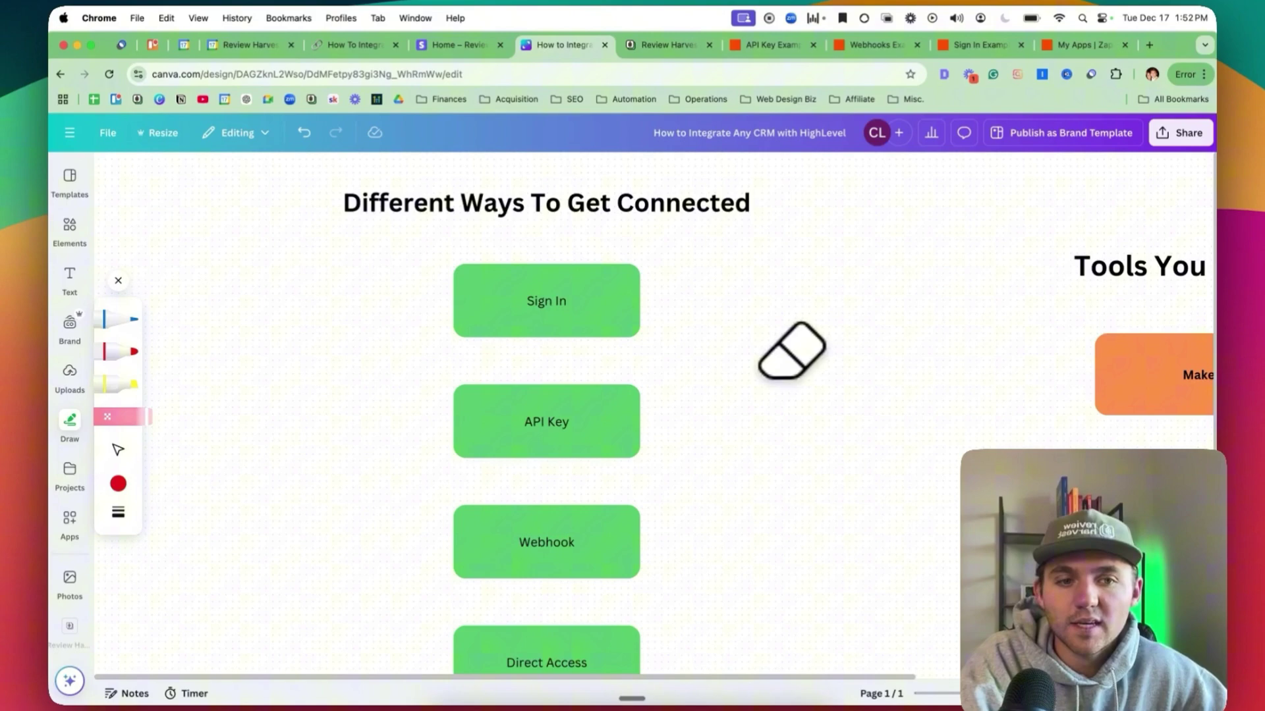
pyautogui.hscroll(5, 792, 350)
pyautogui.scroll(3, 792, 350)
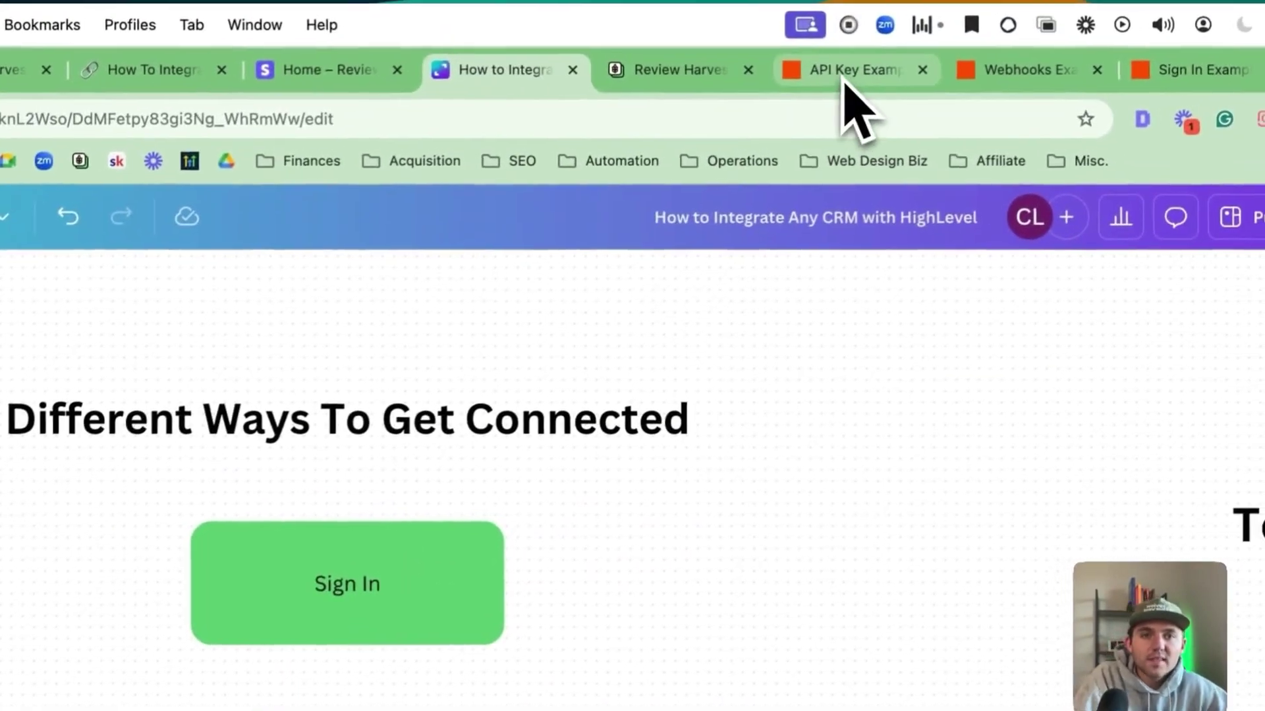
# Step: Review the API Key Example and Sign In Example Zaps, then return to the Canva diagram
pyautogui.click(850, 71)
pyautogui.click(1179, 71)
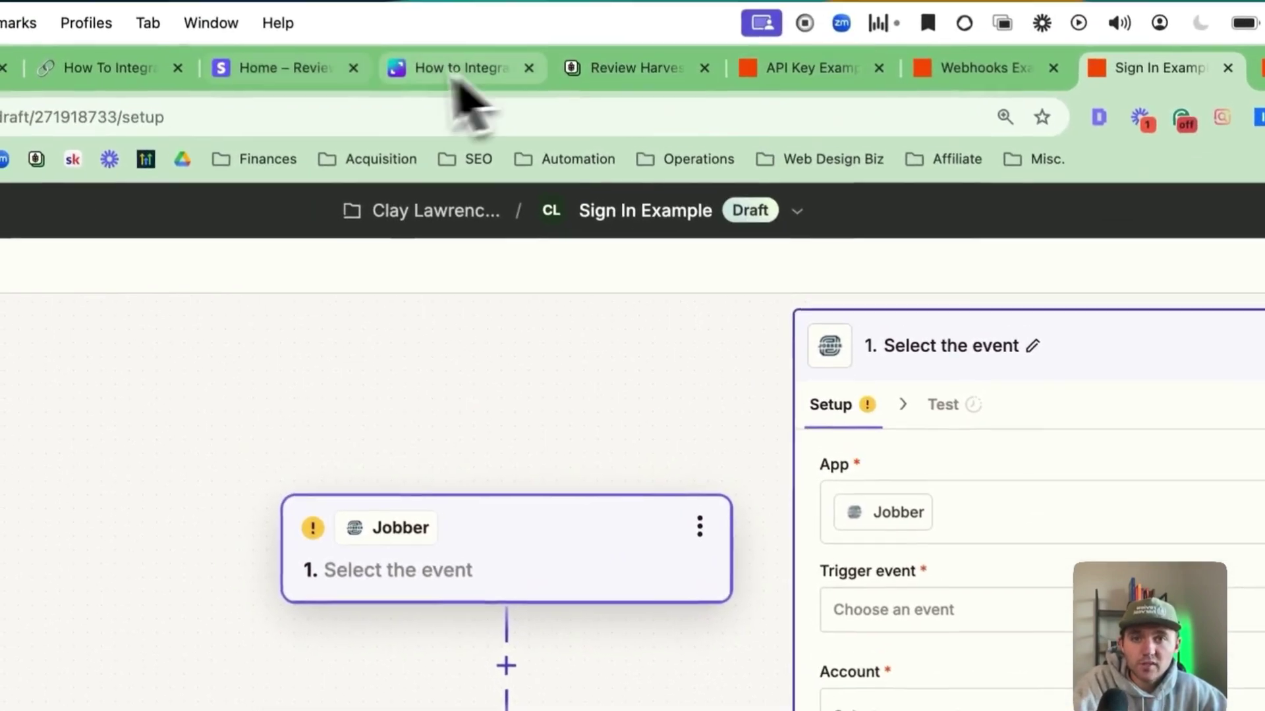
pyautogui.click(452, 73)
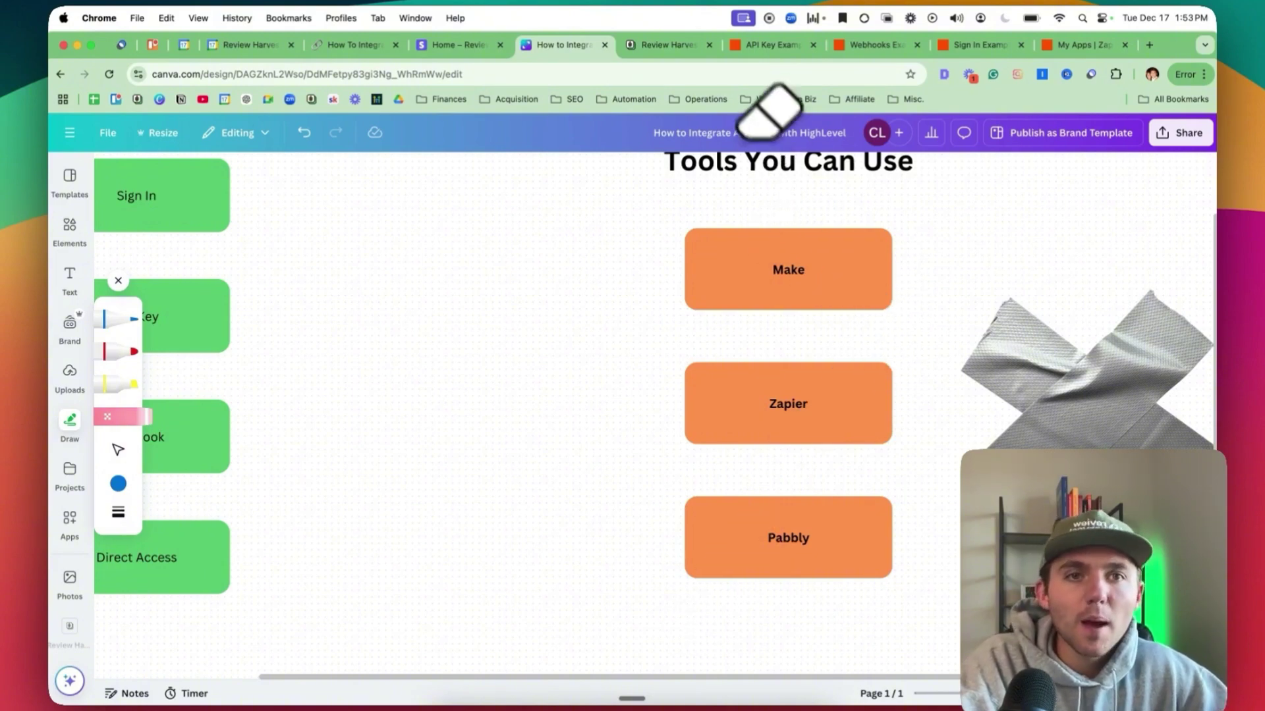
# Step: Return to the Sign In Example Zap in Zapier
pyautogui.click(955, 45)
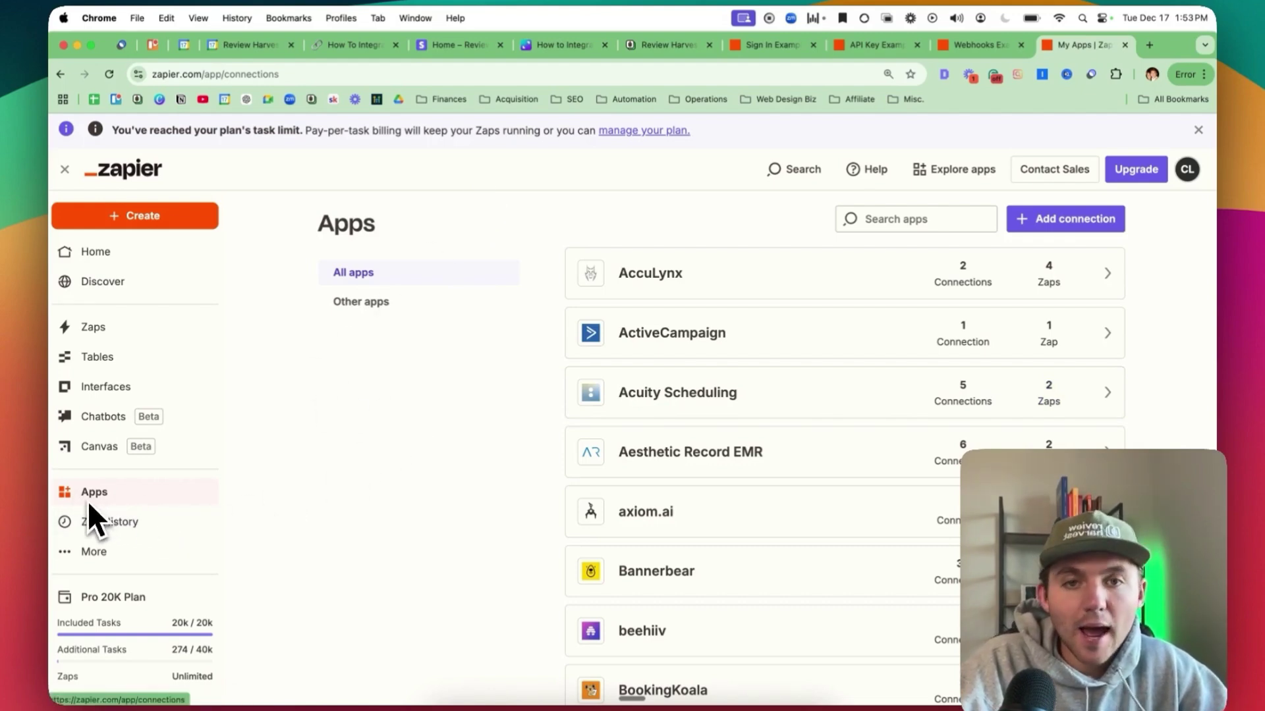
# Step: Page through the connected apps to the third page, then search them for Jobber
pyautogui.scroll(-10, 754, 636)
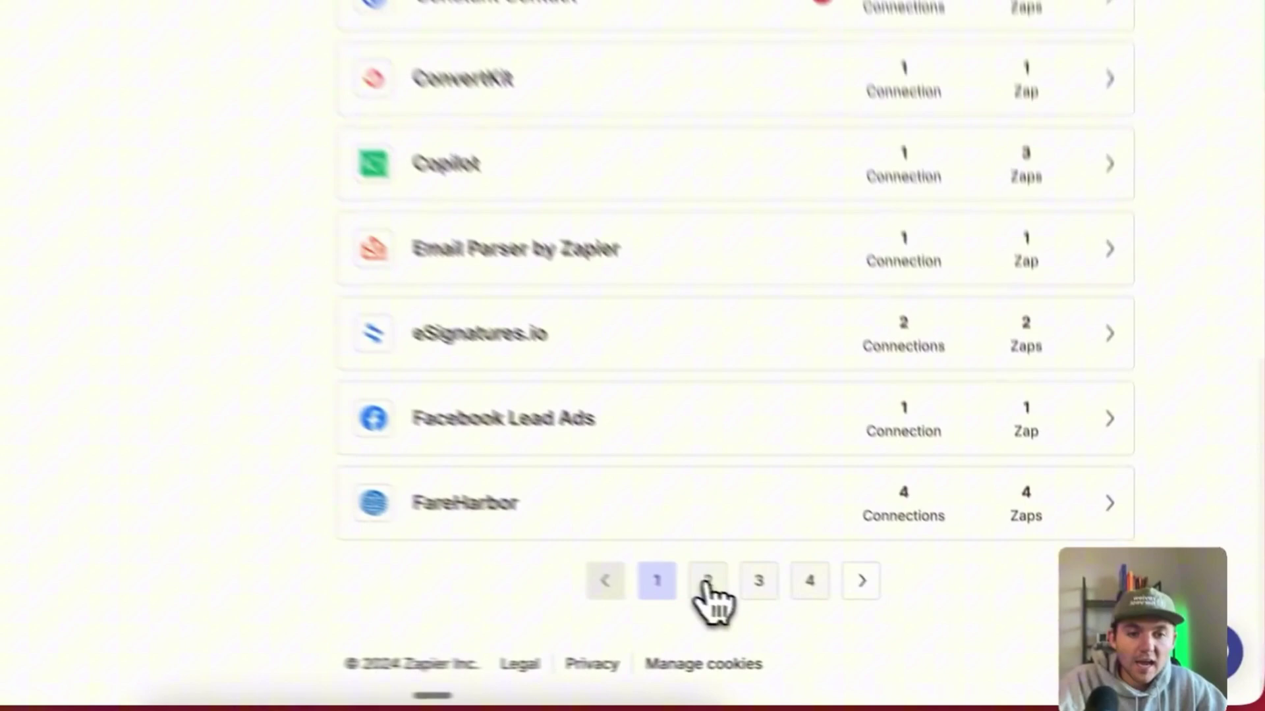
pyautogui.click(706, 583)
pyautogui.scroll(10, 666, 362)
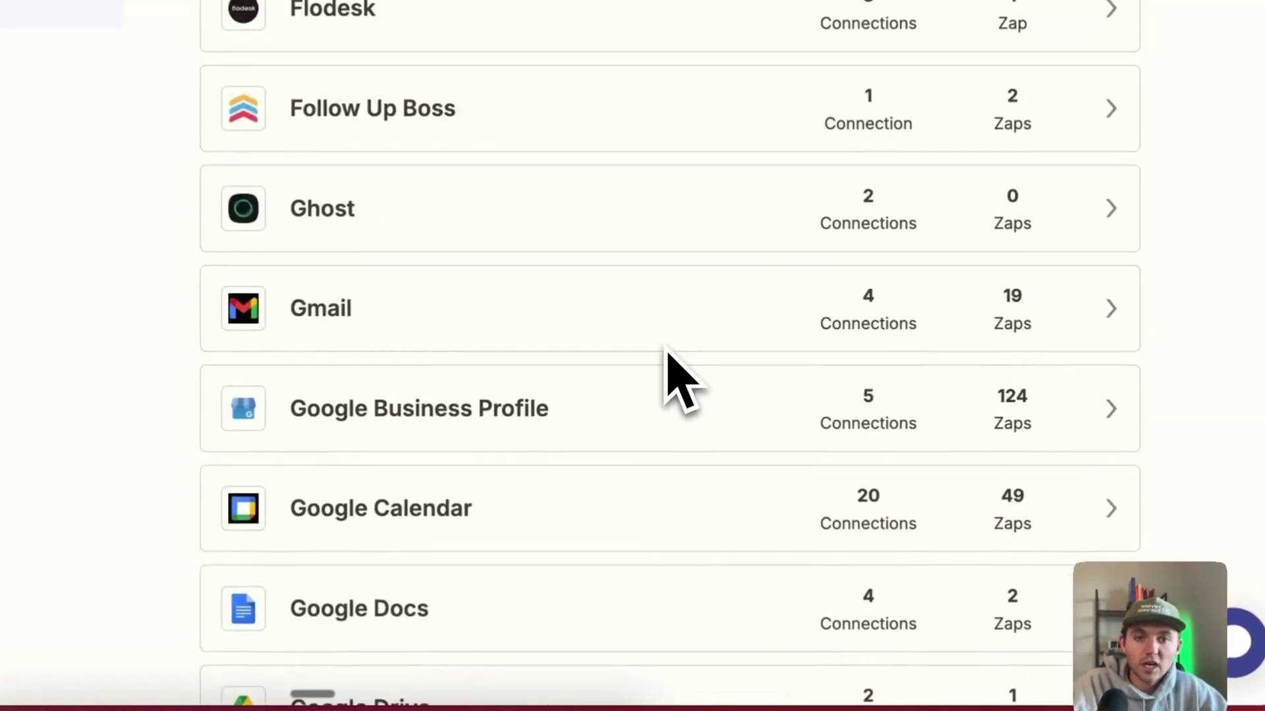
pyautogui.scroll(-10, 665, 362)
pyautogui.click(698, 560)
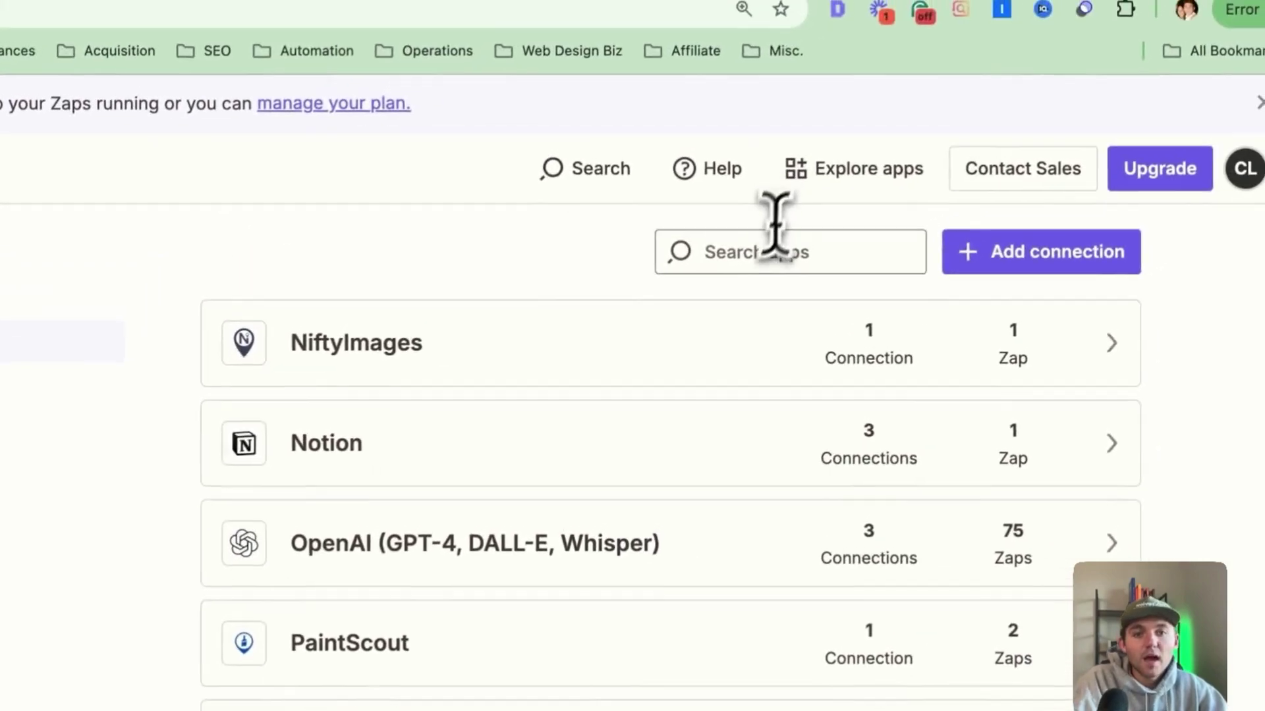
pyautogui.click(740, 263)
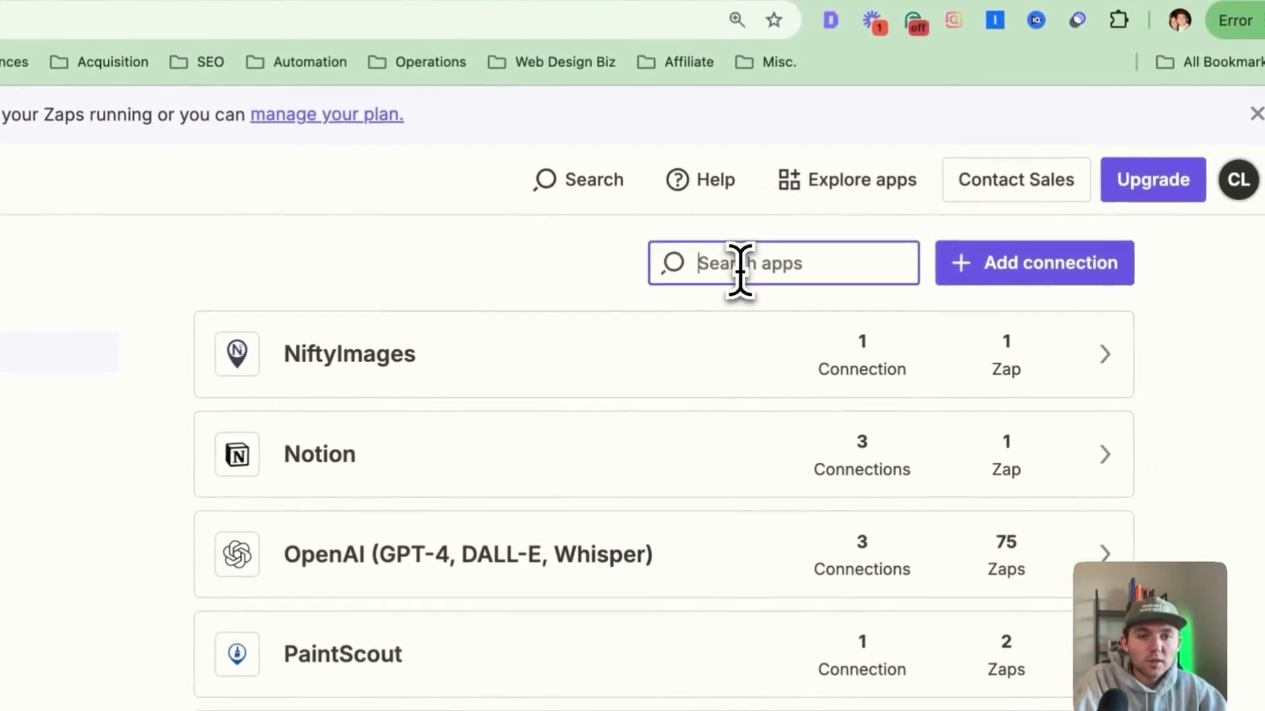
pyautogui.write('jobber')
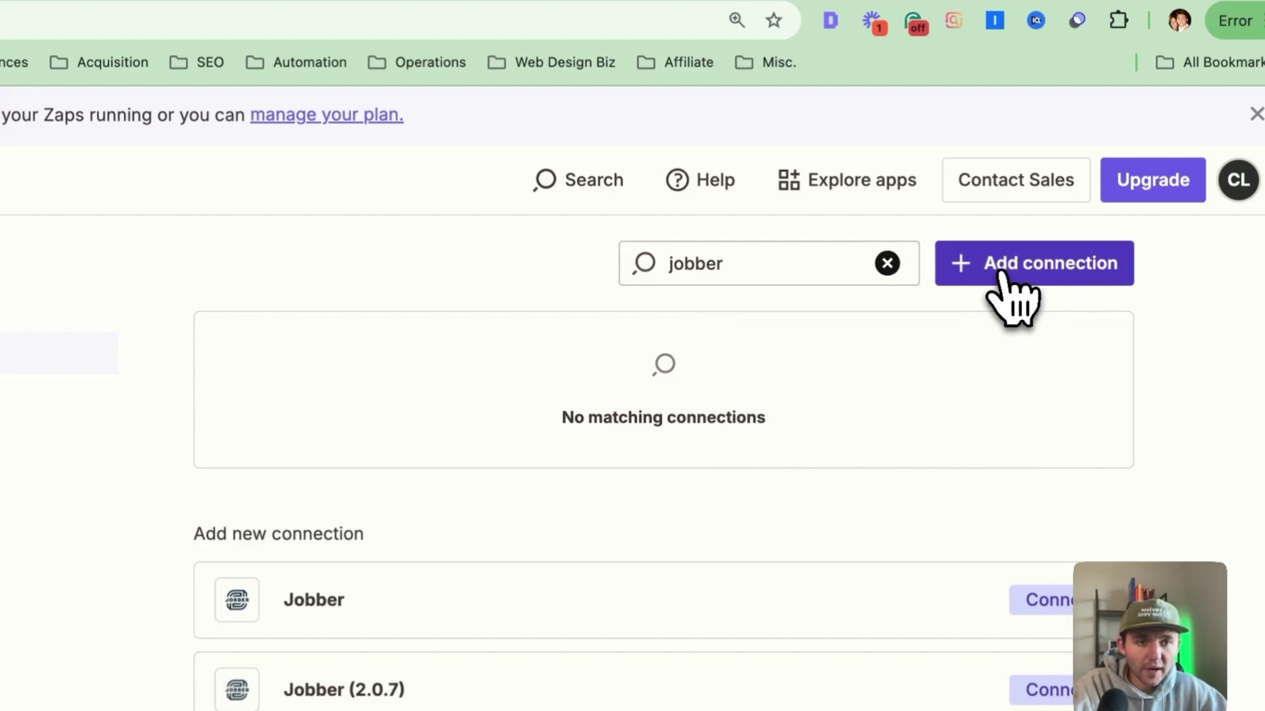
# Step: Start a new Jobber app connection, then close the Jobber login window without signing in
pyautogui.click(994, 274)
pyautogui.write('h')
pyautogui.press('BackSpace')
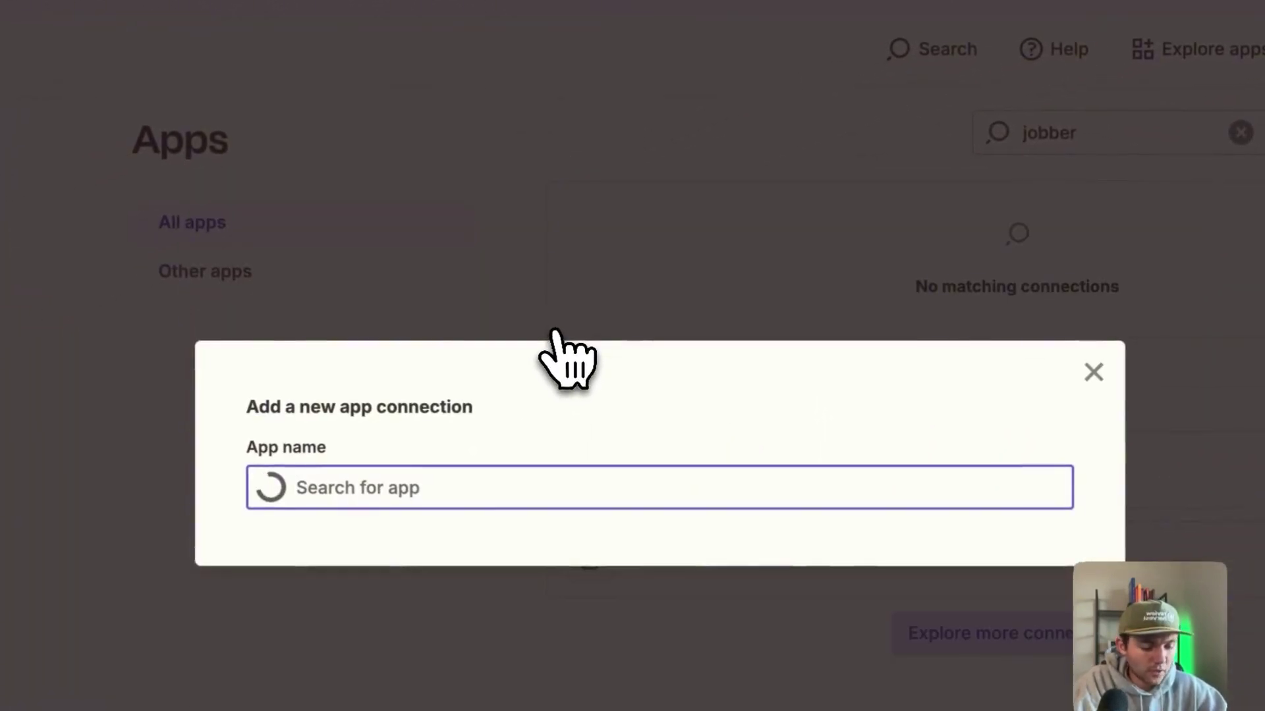
pyautogui.write('jobber')
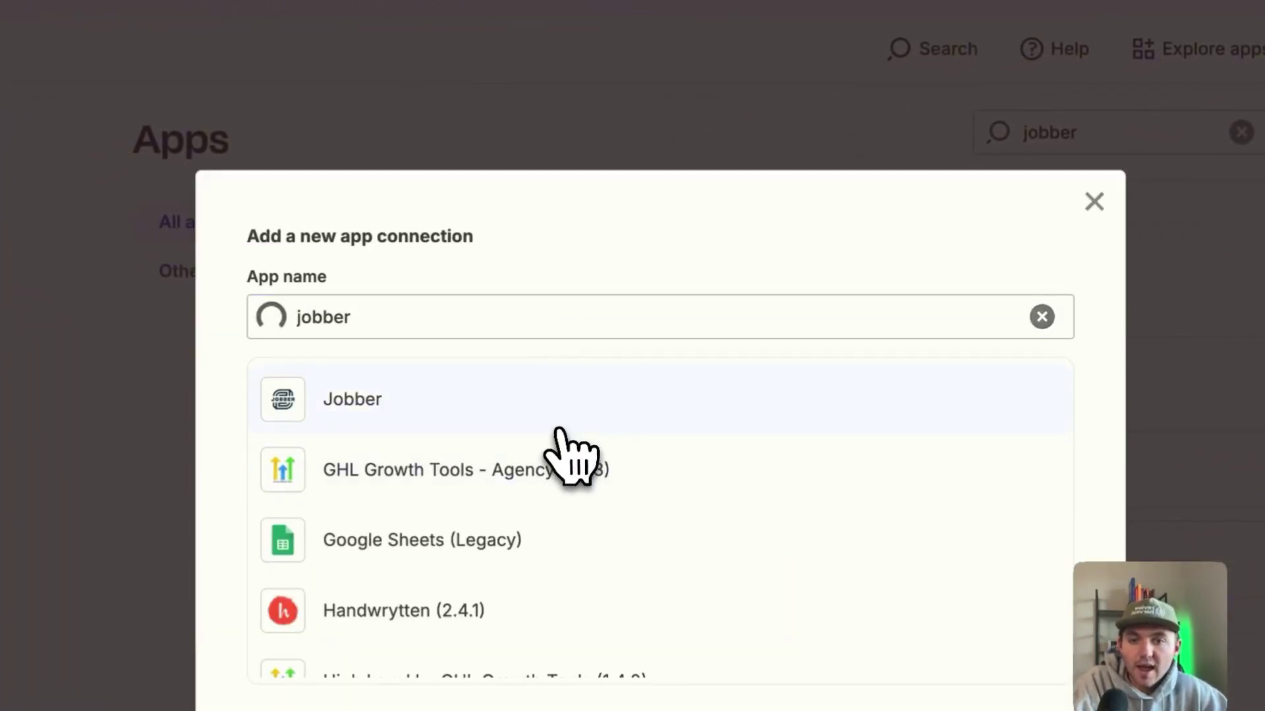
pyautogui.click(359, 409)
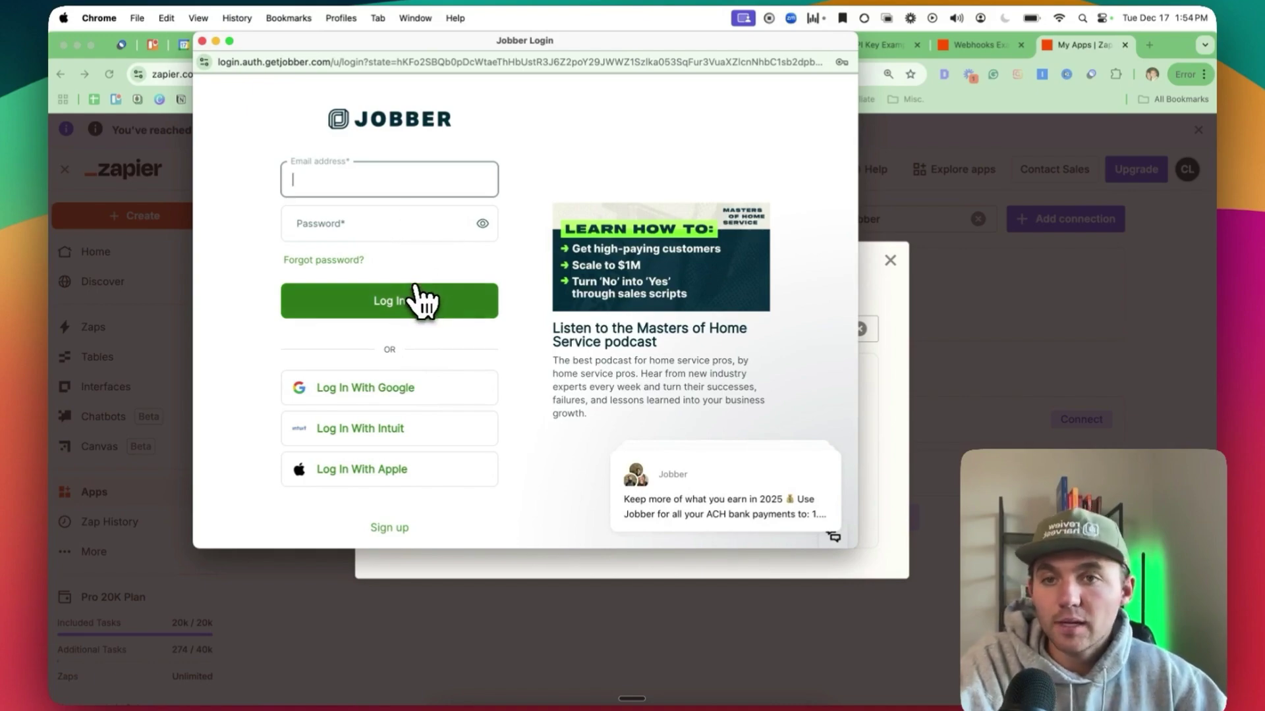
pyautogui.click(202, 41)
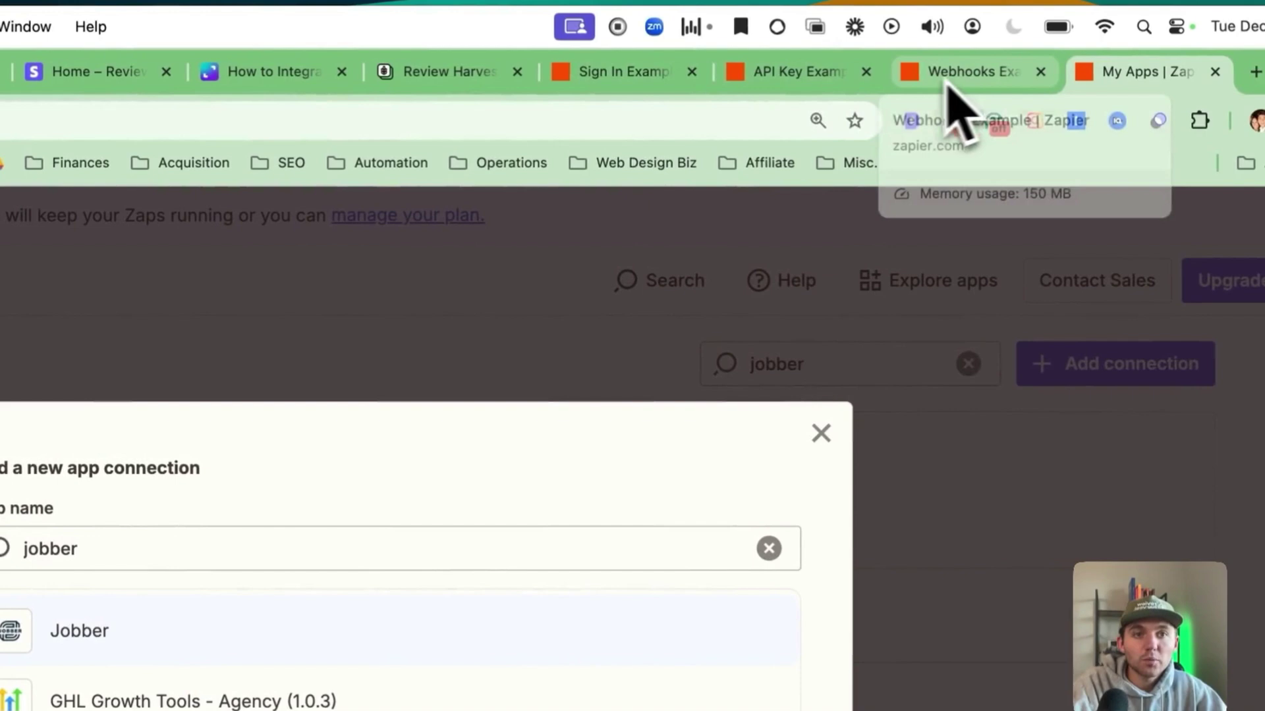
# Step: Set the Sign In Example Zap's Jobber trigger event to Job Closed and open the LeadConnector step
pyautogui.click(659, 74)
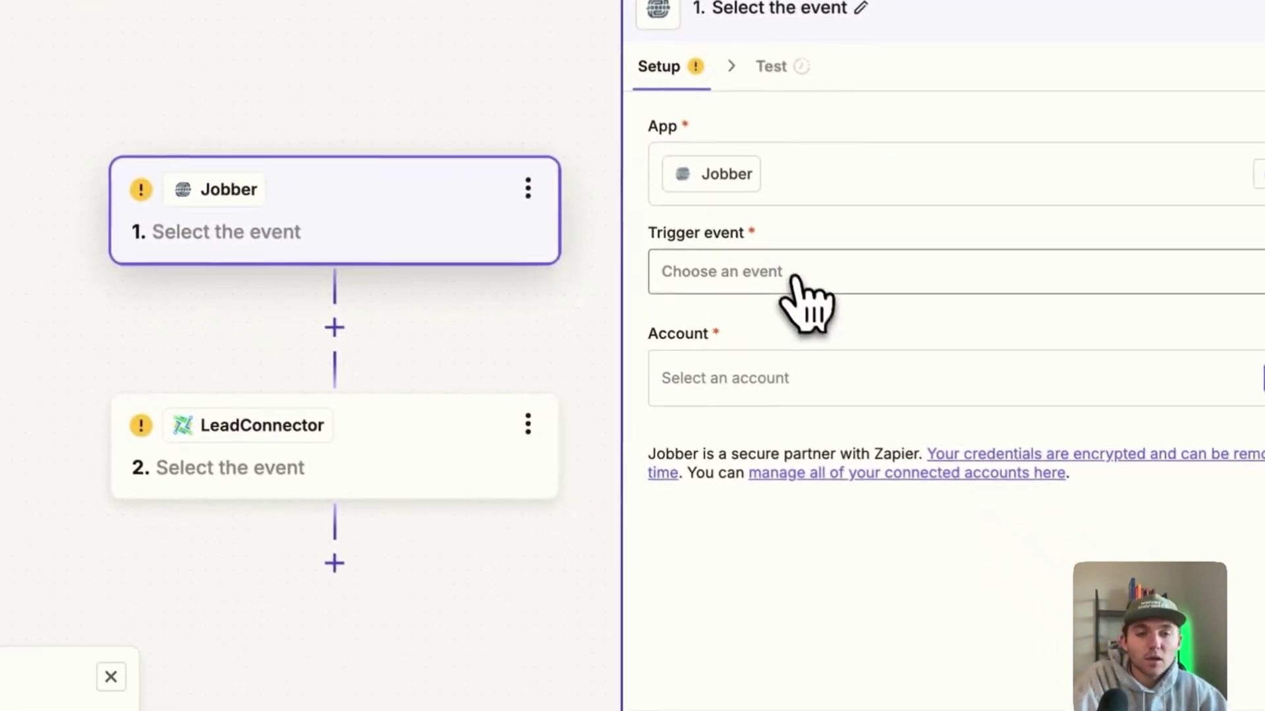
pyautogui.click(794, 276)
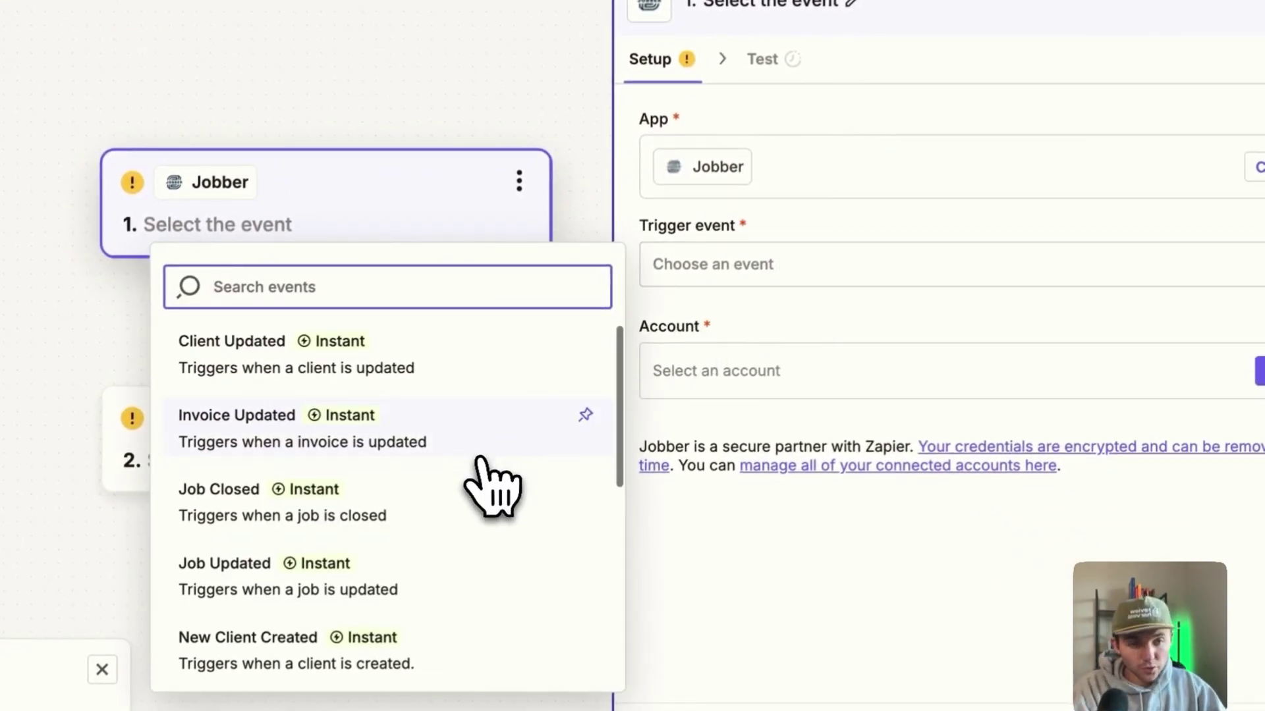
pyautogui.scroll(-1, 494, 480)
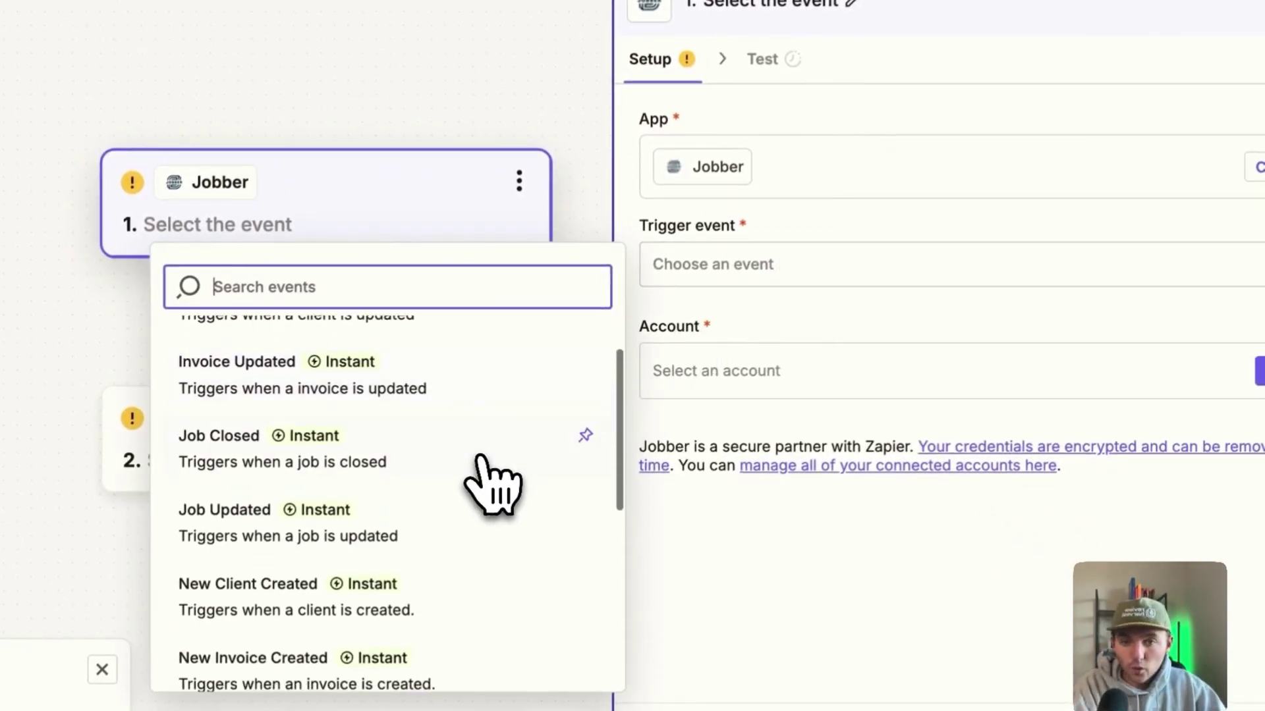
pyautogui.scroll(1, 480, 475)
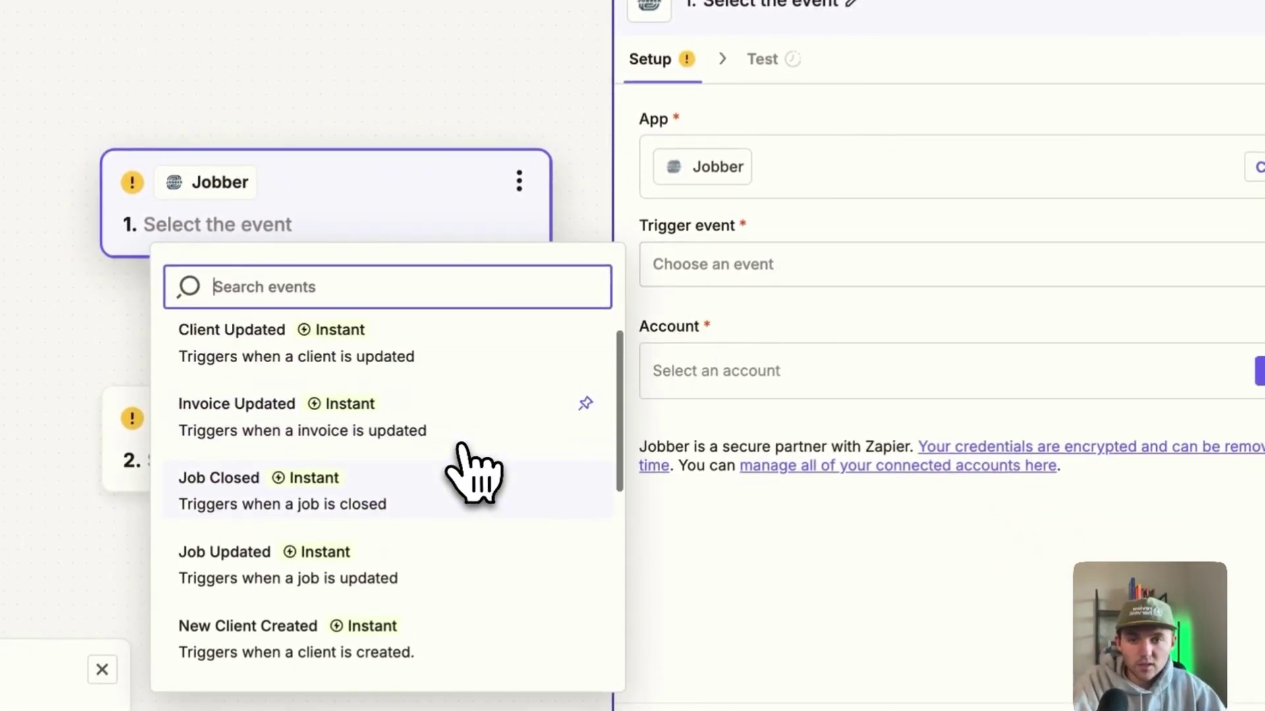
pyautogui.click(440, 504)
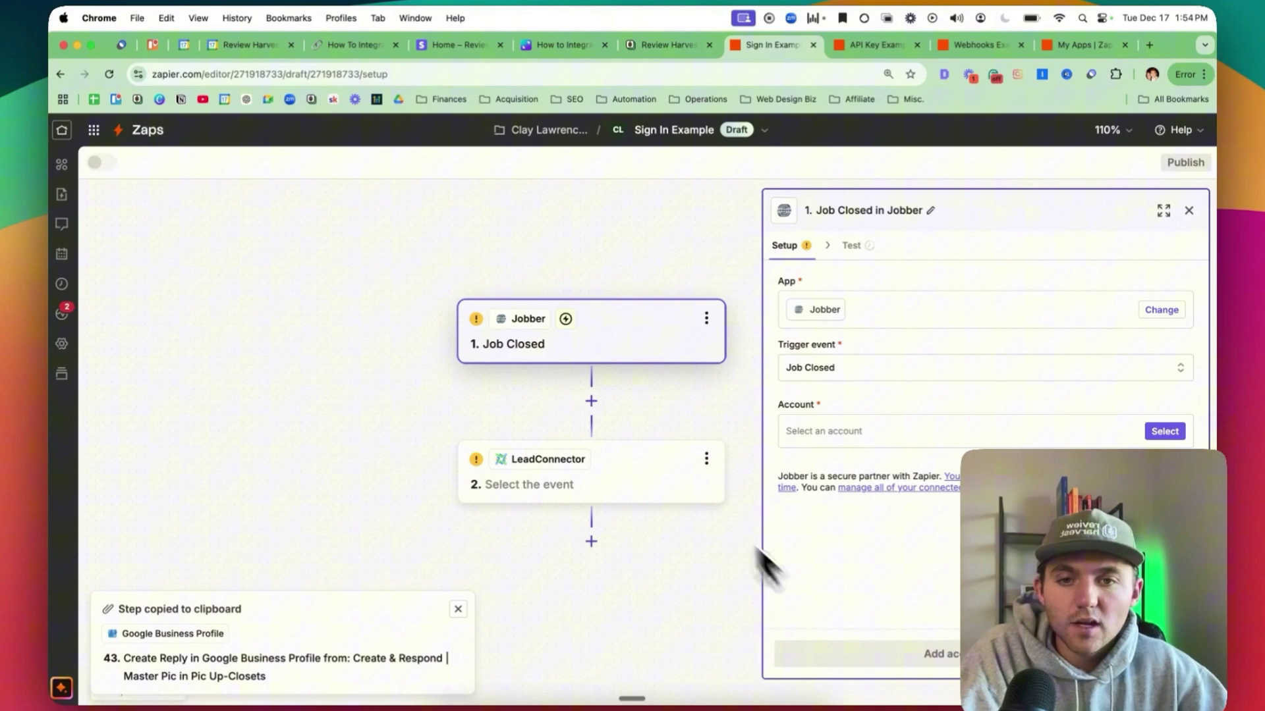
pyautogui.click(606, 484)
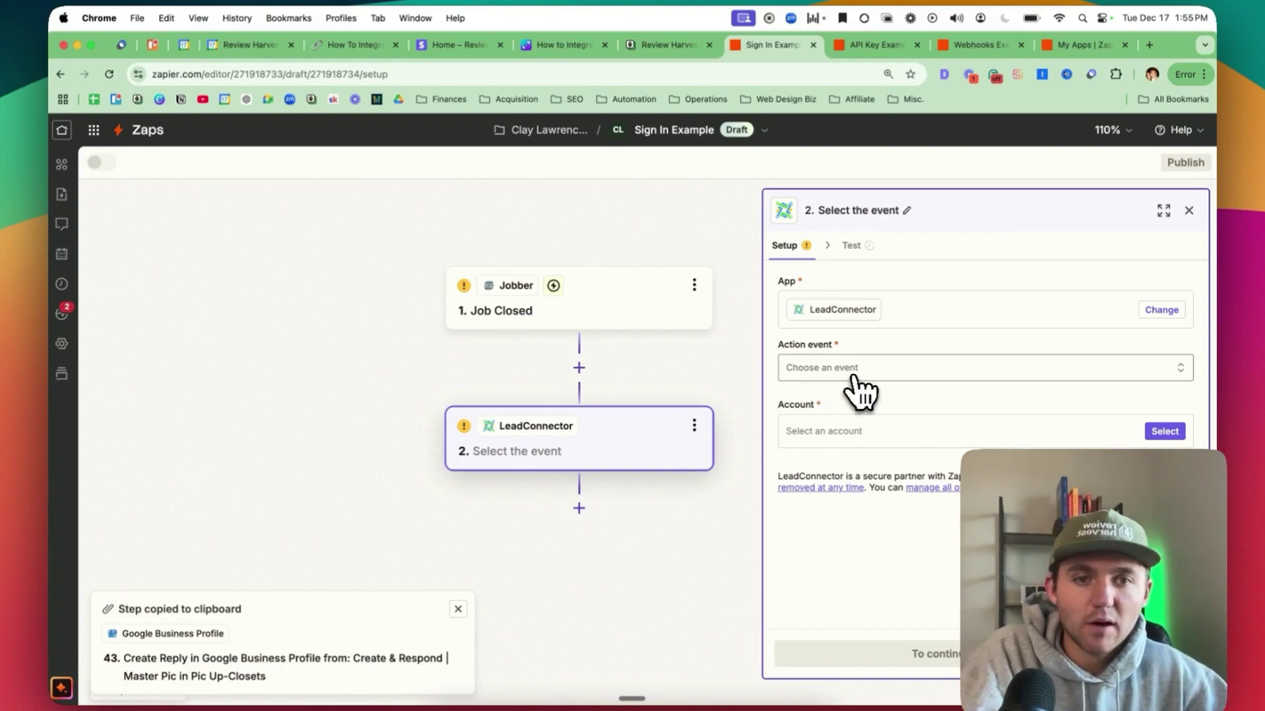
# Step: Set the LeadConnector action event to Add/Update Contact and begin connecting a new account
pyautogui.click(854, 379)
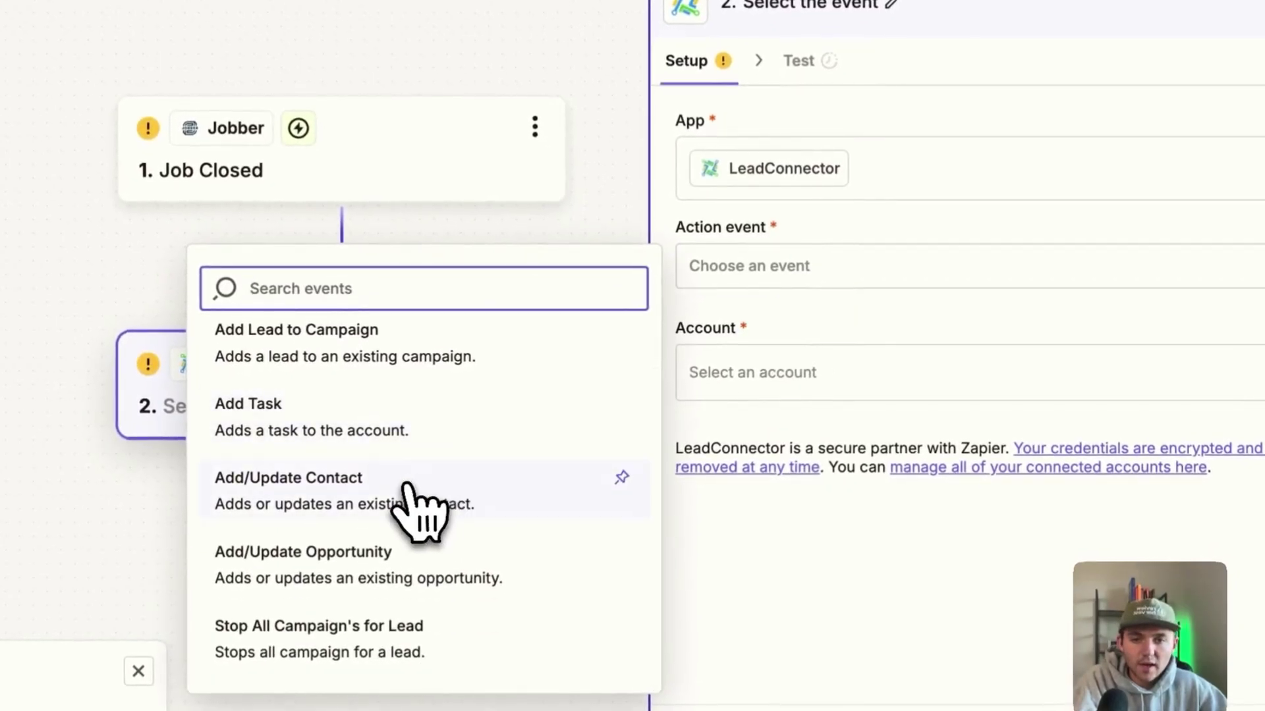
pyautogui.click(399, 491)
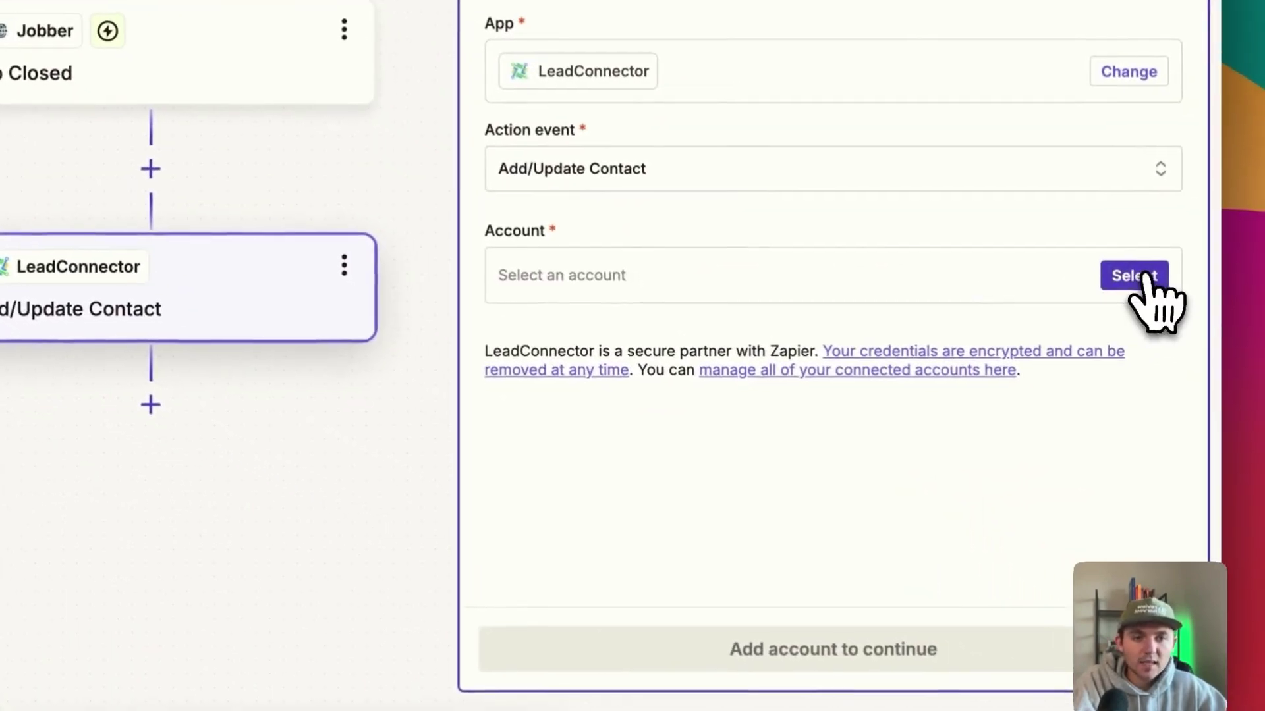
pyautogui.click(1142, 276)
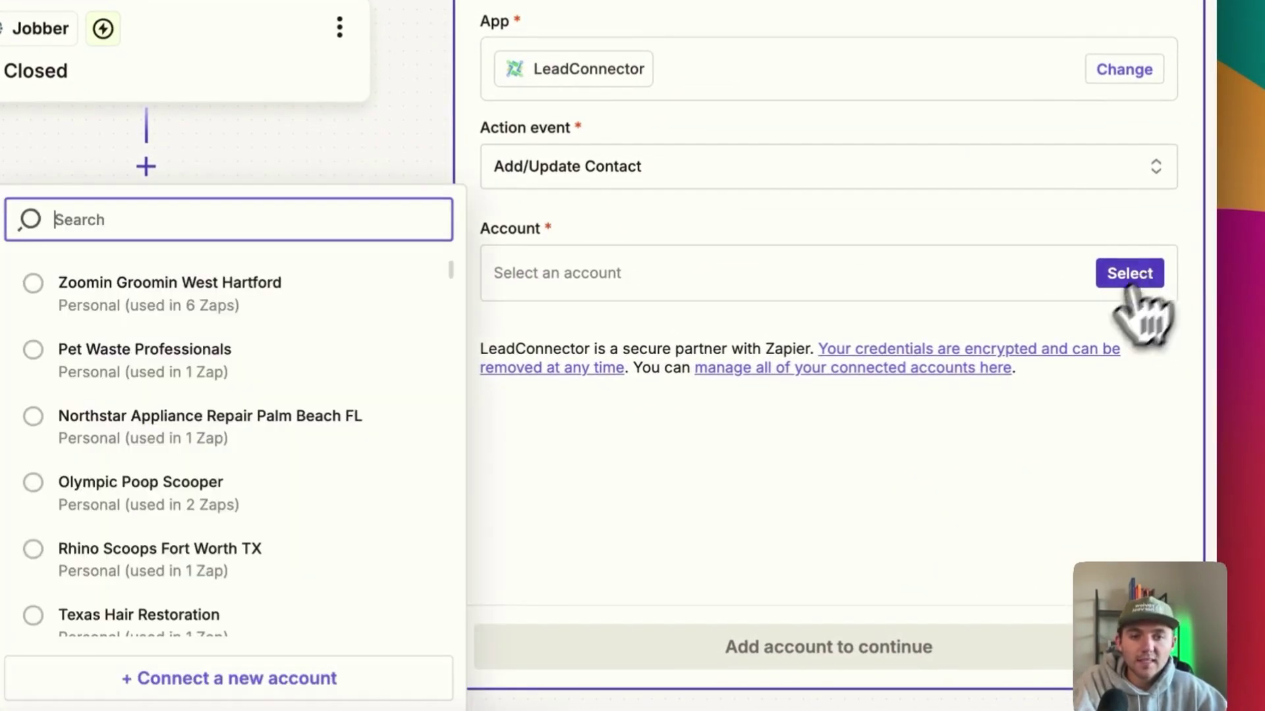
pyautogui.click(283, 677)
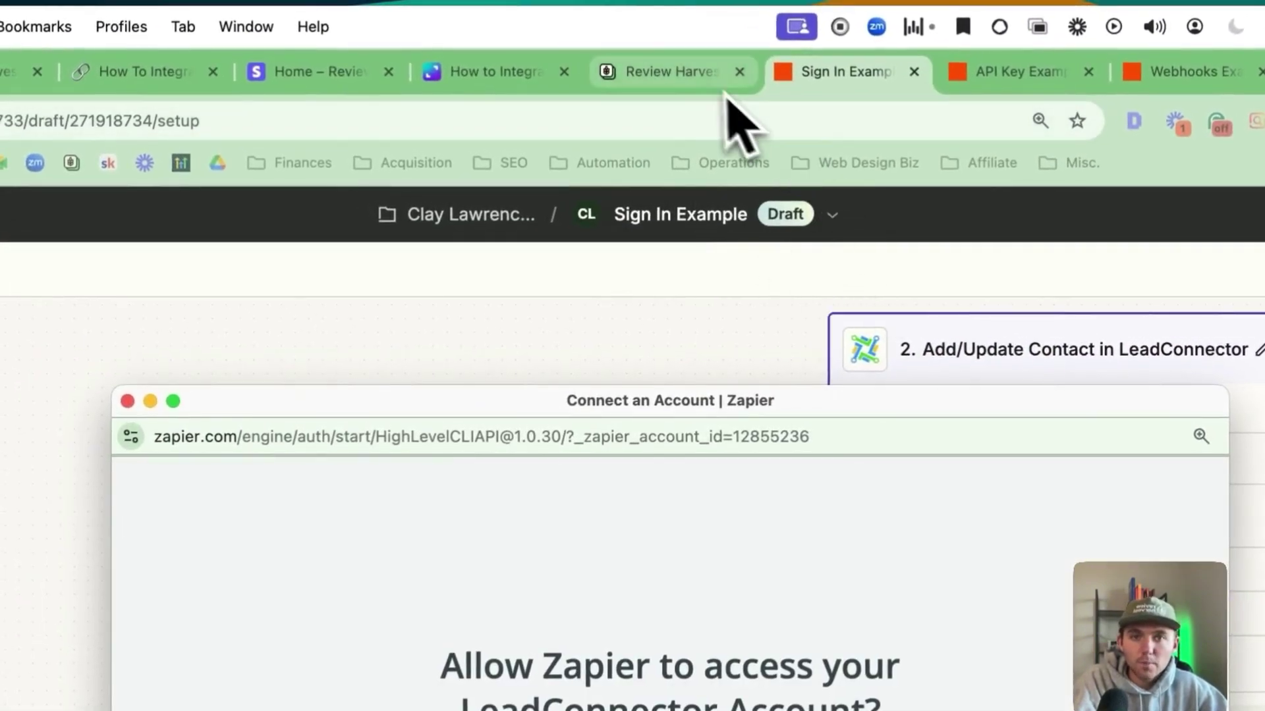
# Step: Generate a new API key in HighLevel's Business Info settings and copy it
pyautogui.click(687, 80)
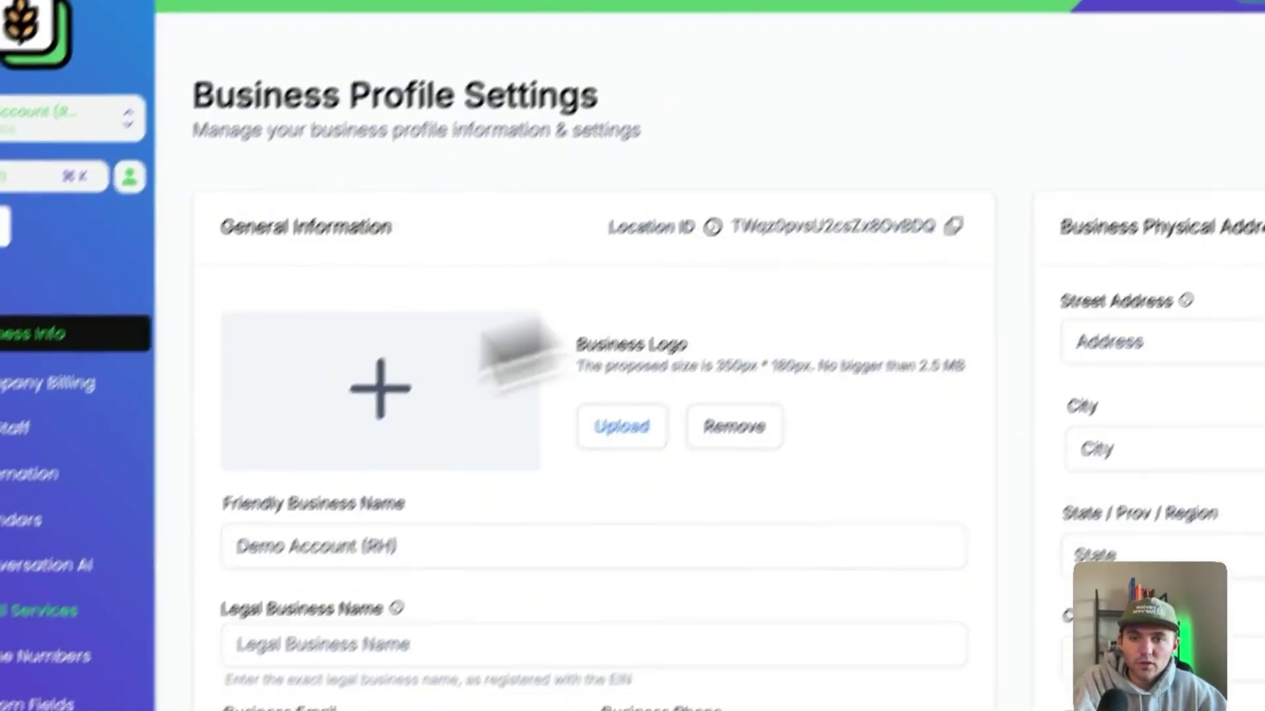
pyautogui.scroll(-6, 883, 501)
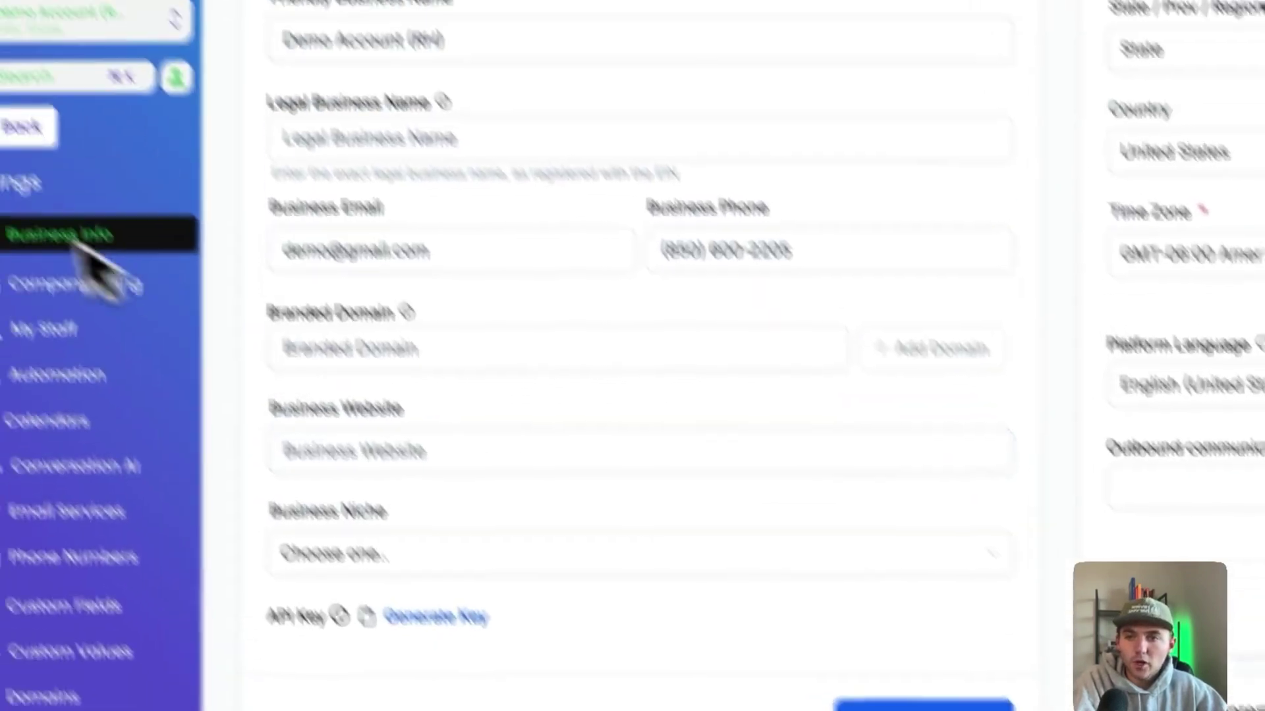
pyautogui.click(25, 128)
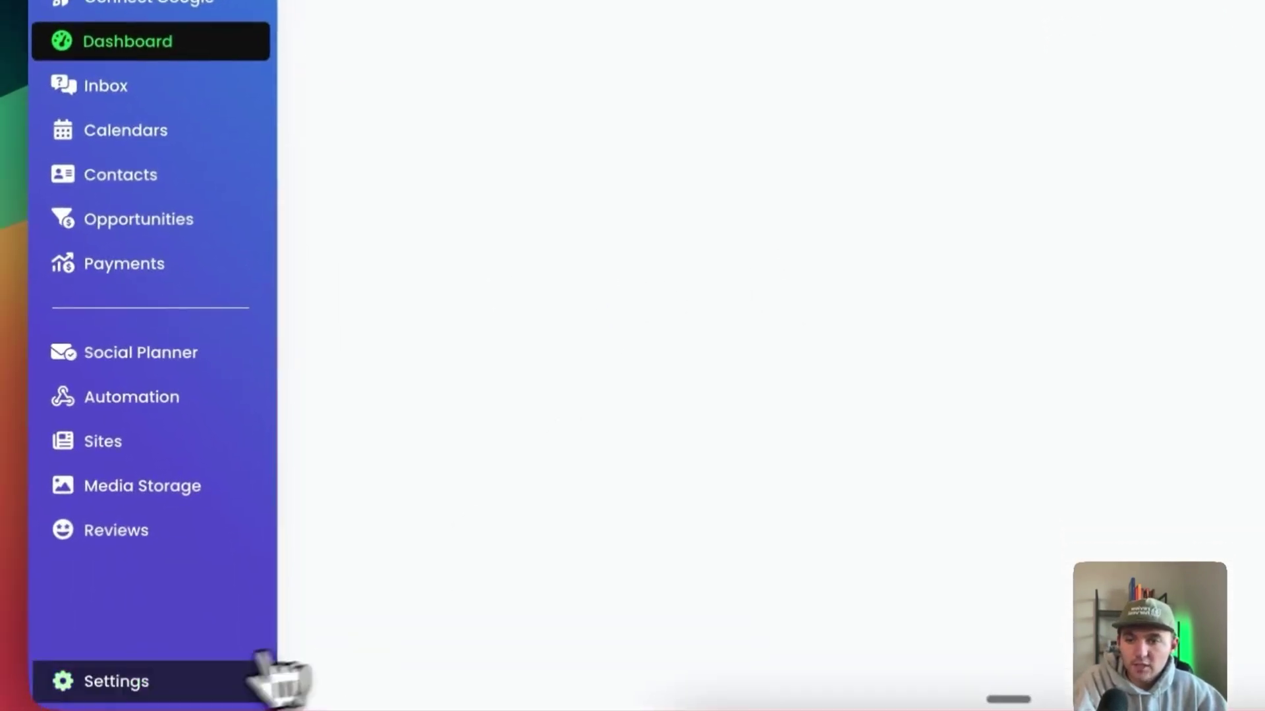
pyautogui.click(173, 674)
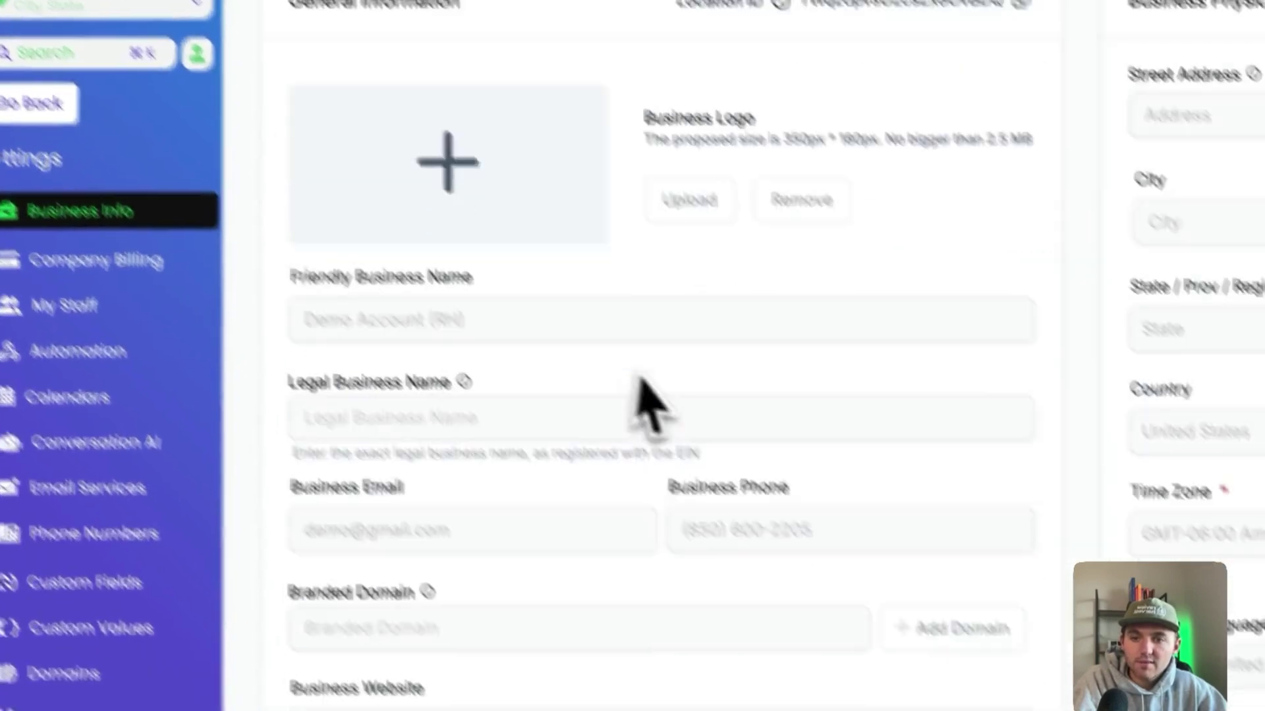
pyautogui.scroll(-5, 638, 380)
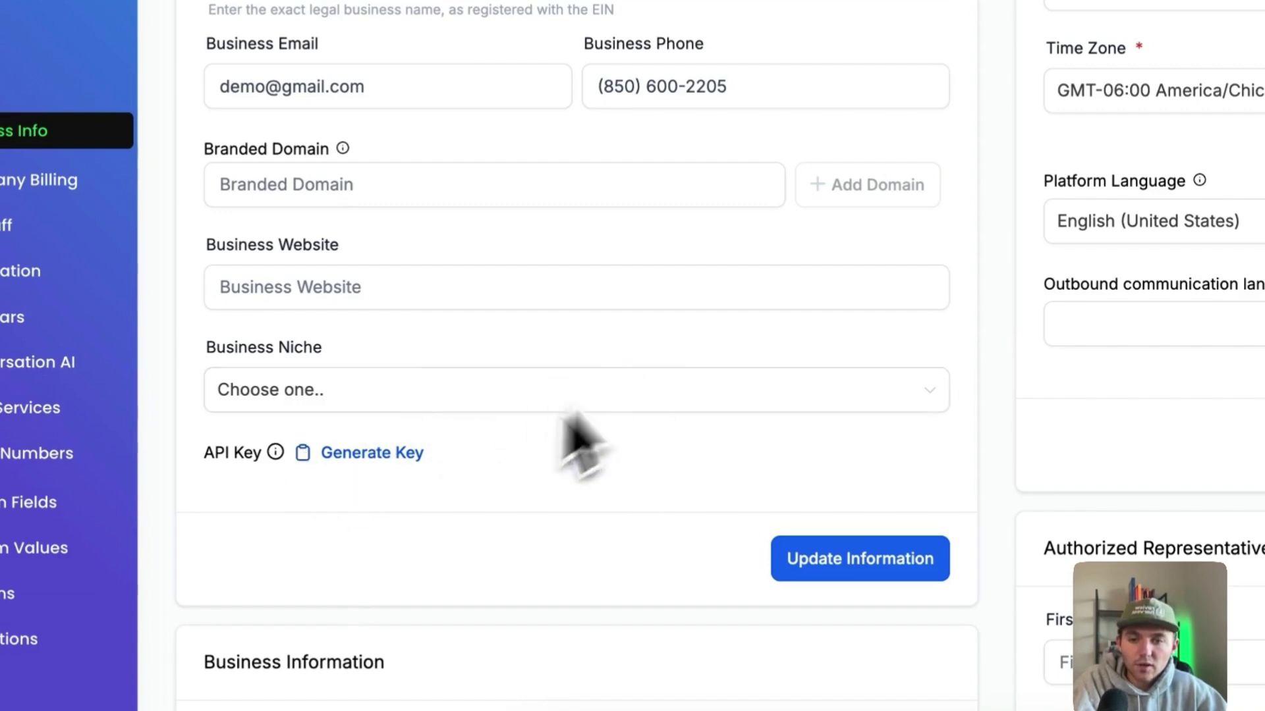
pyautogui.click(384, 451)
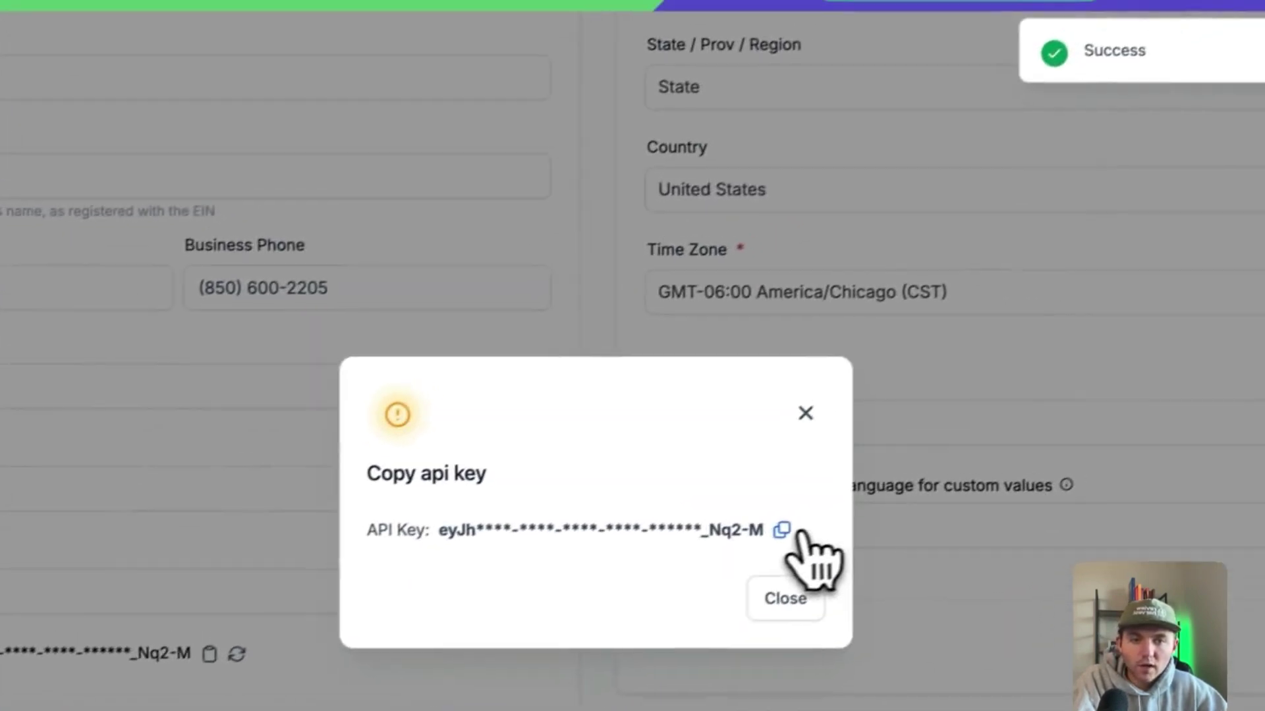
pyautogui.click(1181, 328)
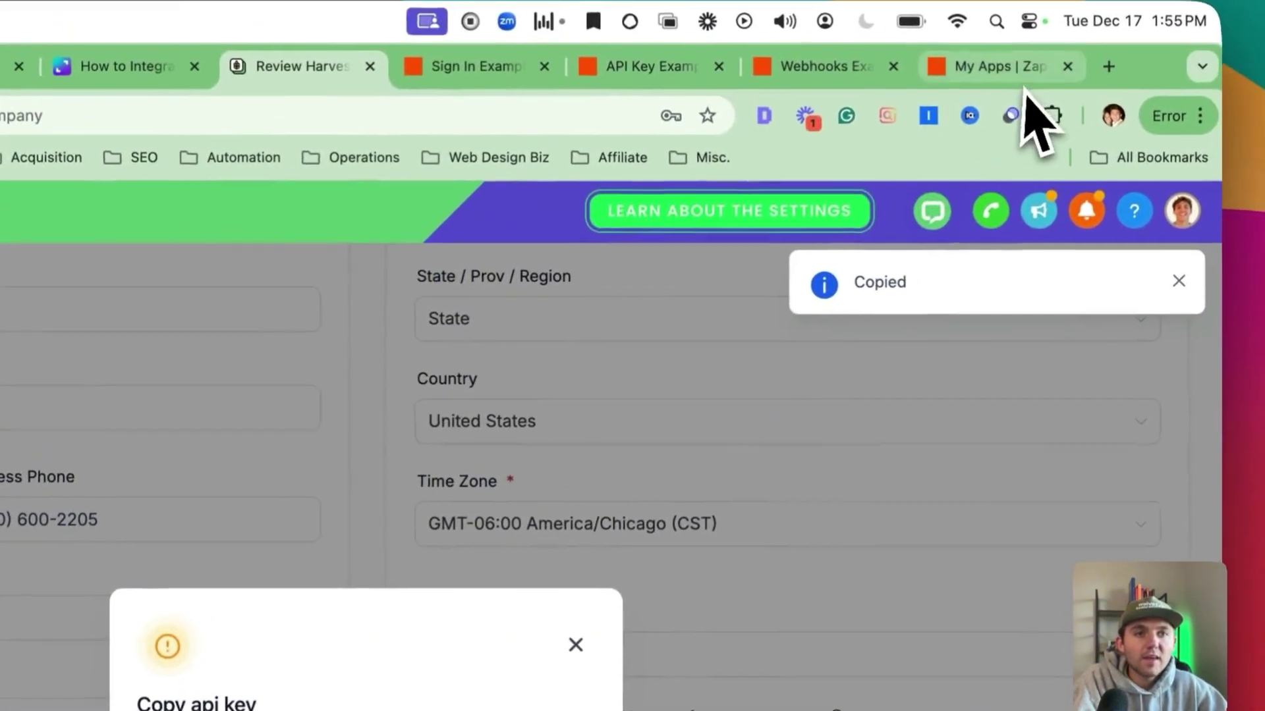
# Step: Abandon the new LeadConnector connection by closing its popup
pyautogui.click(1059, 14)
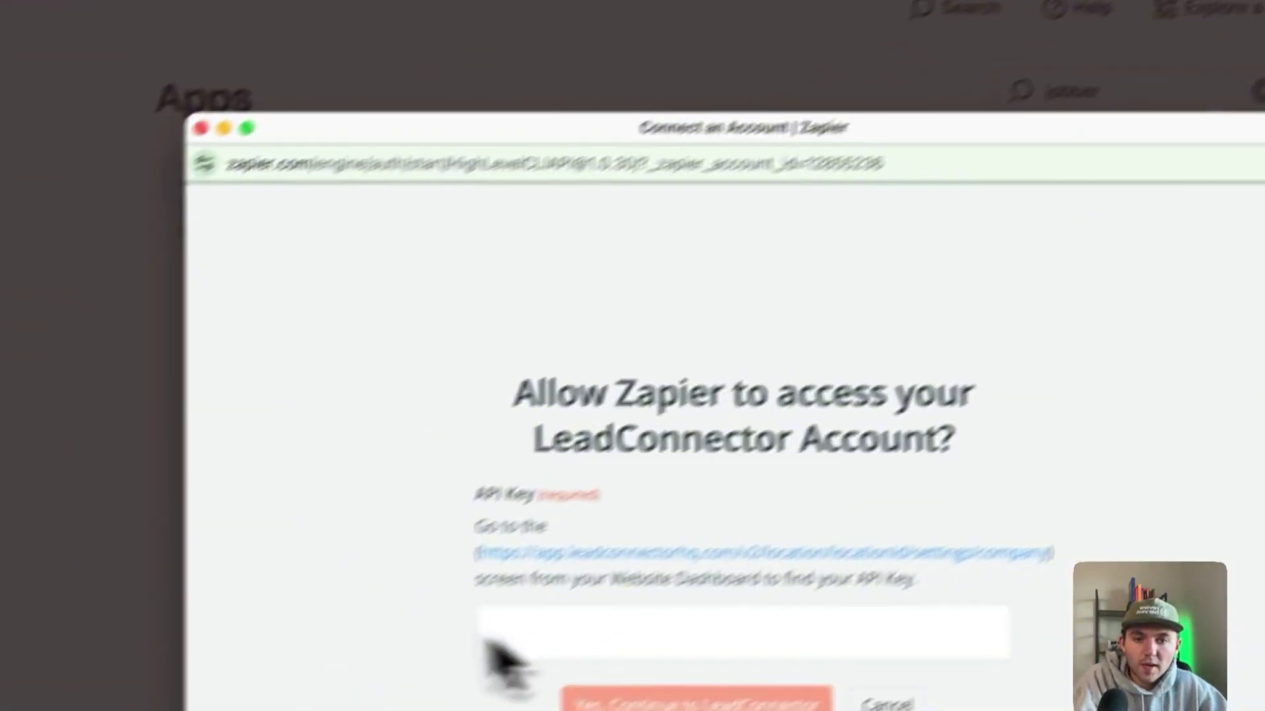
pyautogui.click(622, 652)
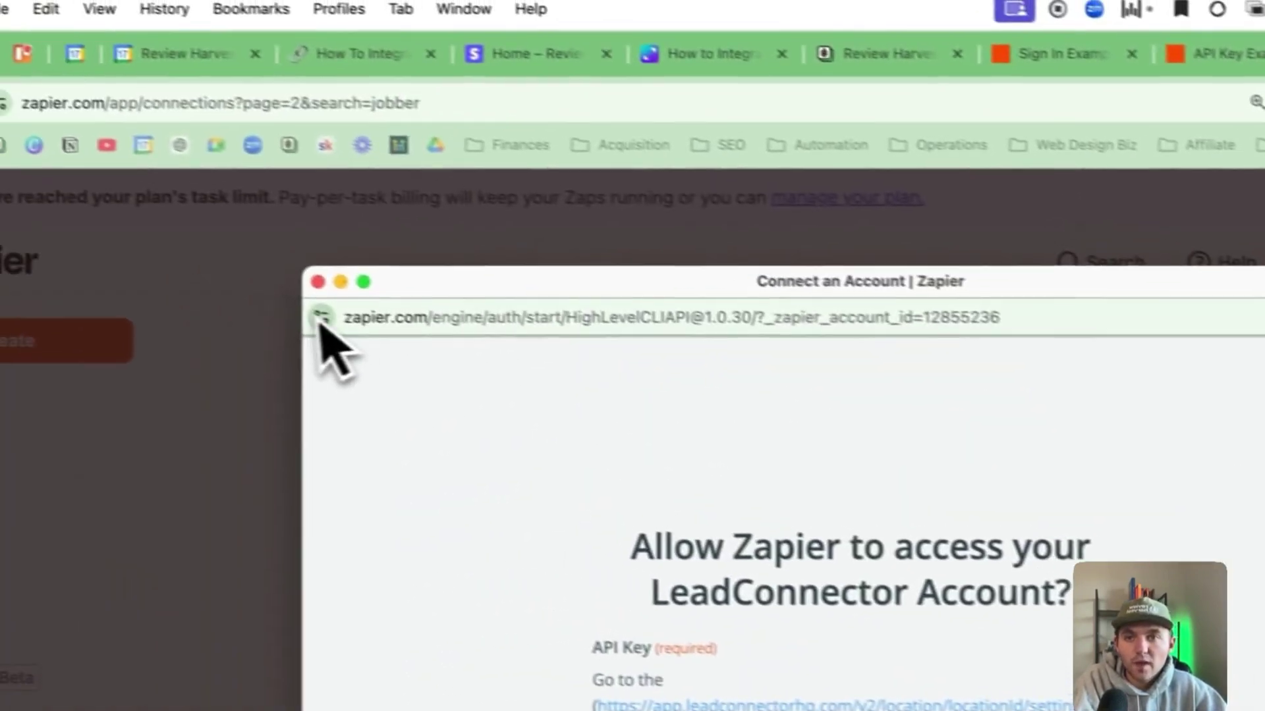
pyautogui.click(319, 281)
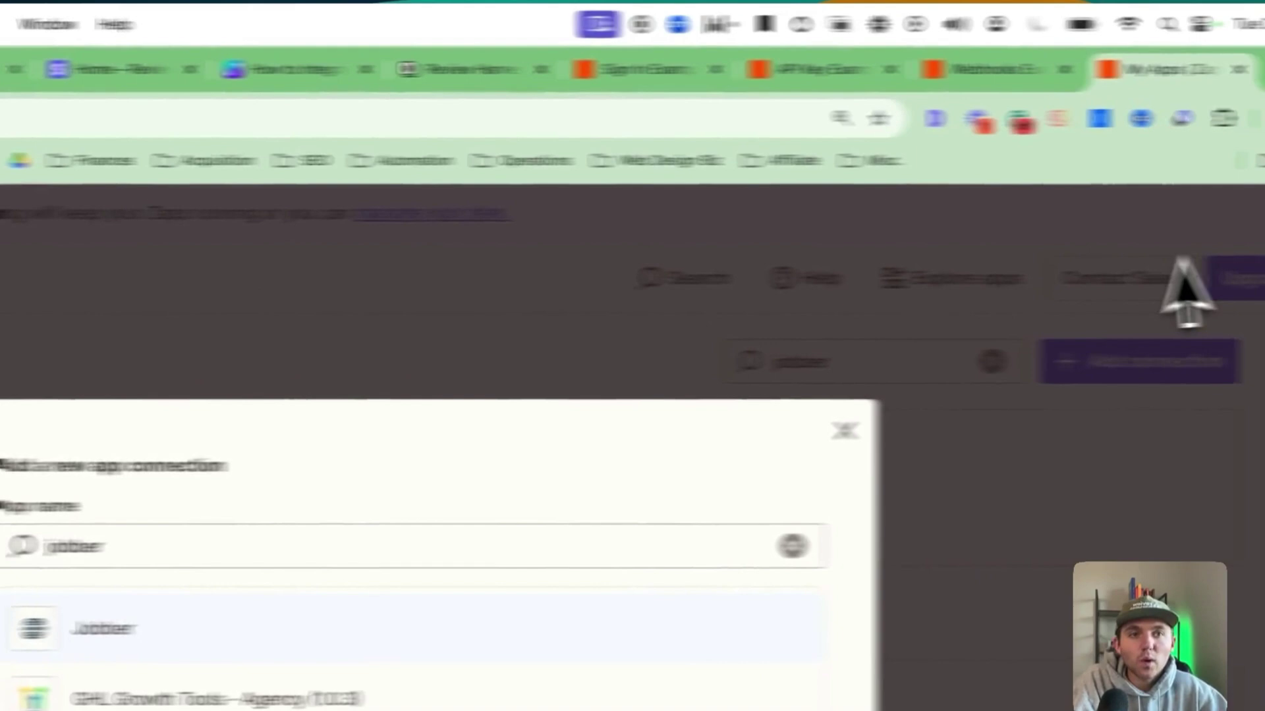
pyautogui.click(1021, 70)
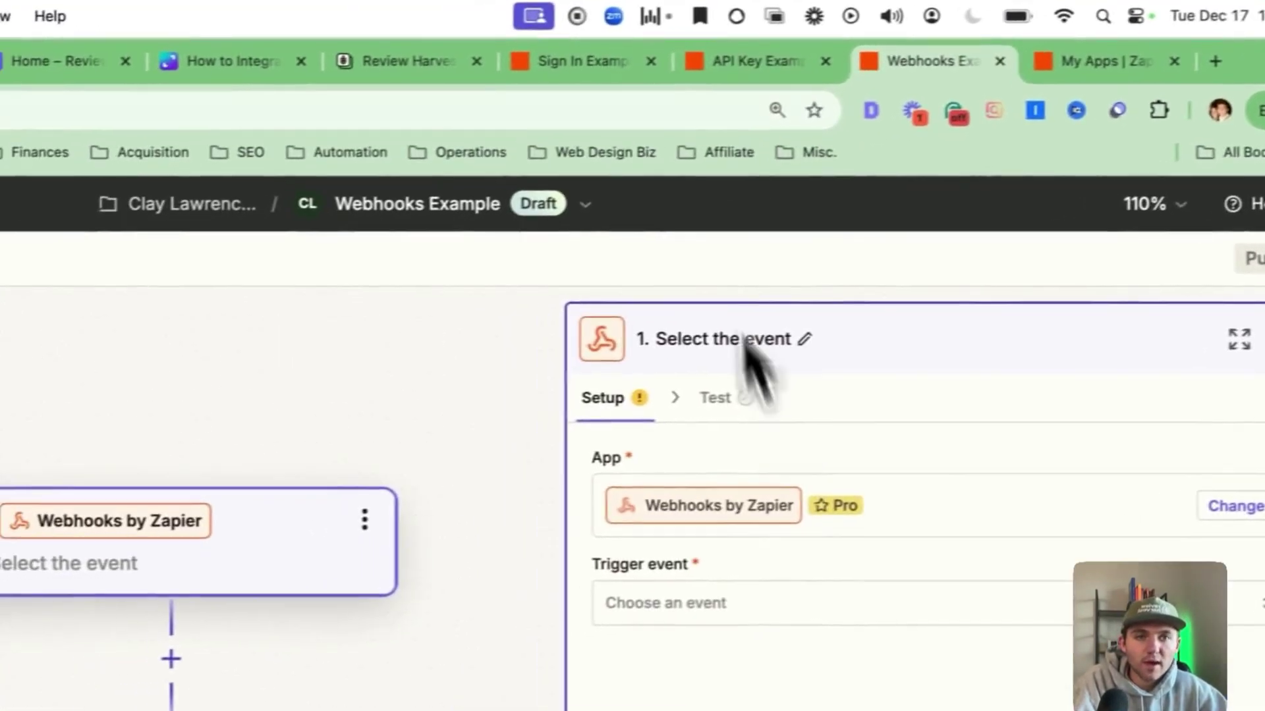
# Step: In the Sign In Example Zap, search 'rev' and pick the Review Harvest (Home Base) LeadConnector account
pyautogui.click(579, 60)
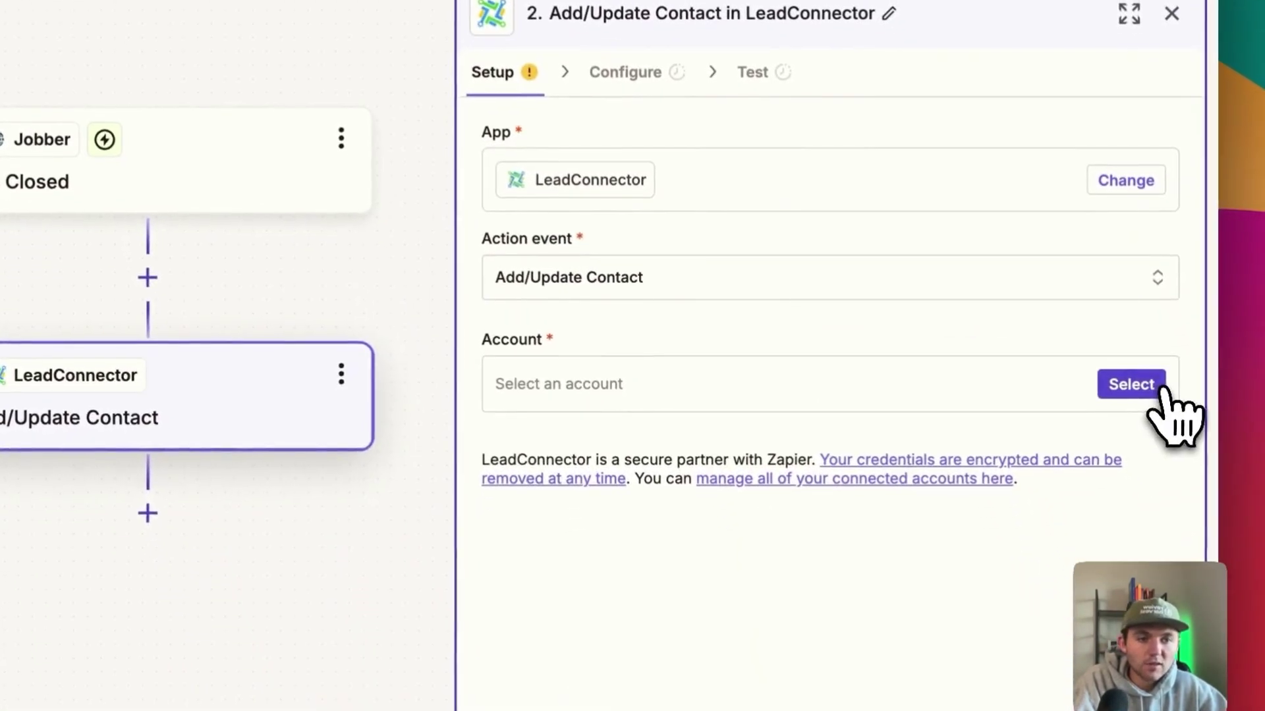
pyautogui.click(1159, 389)
pyautogui.write('rev')
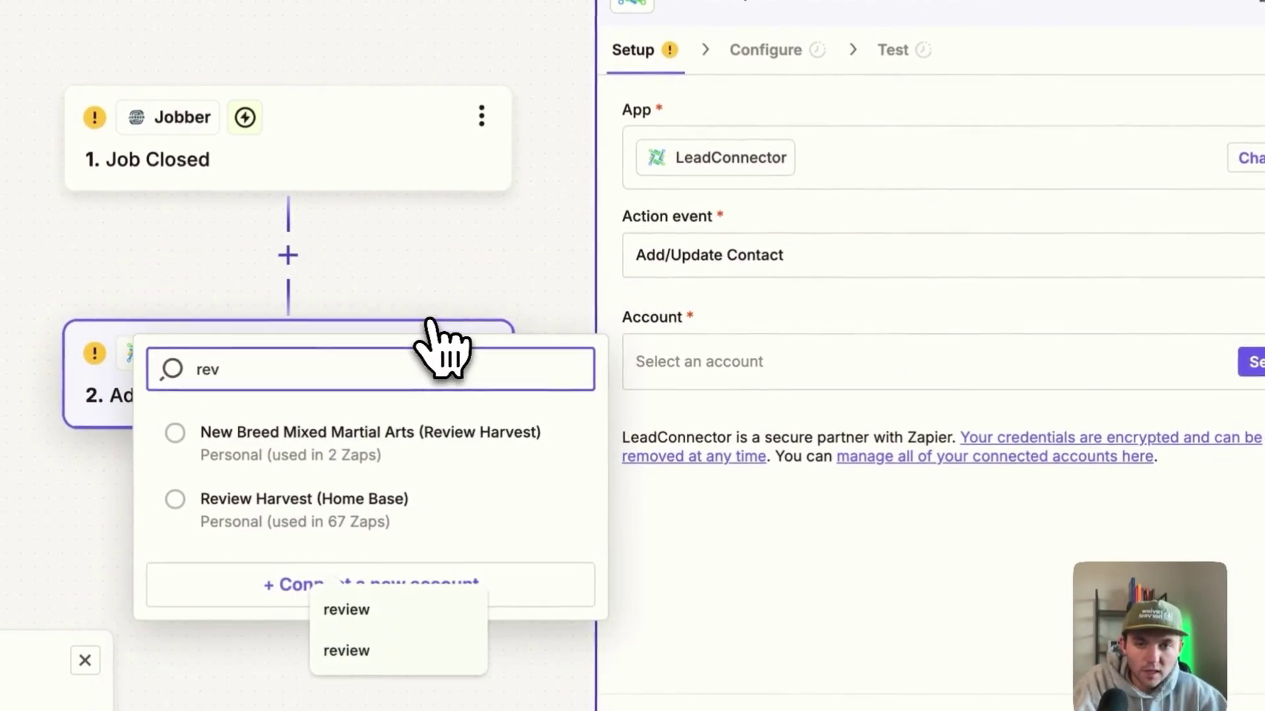
pyautogui.click(418, 520)
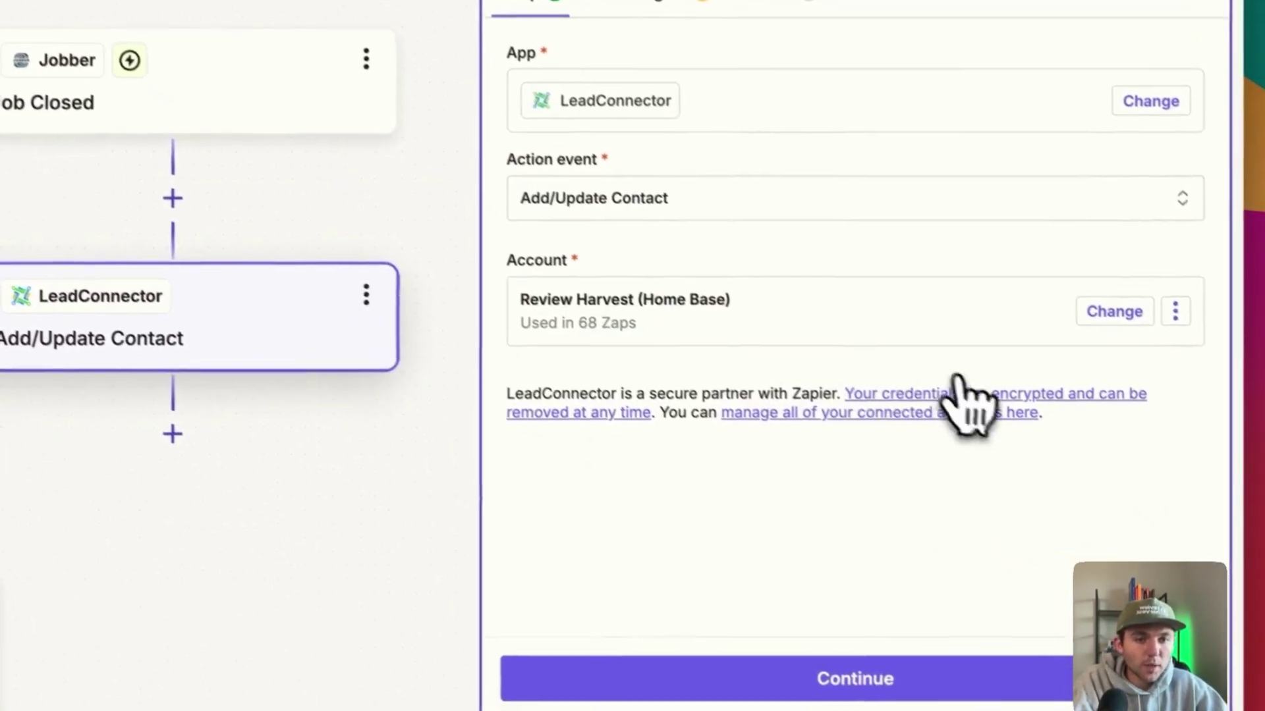
pyautogui.click(1150, 301)
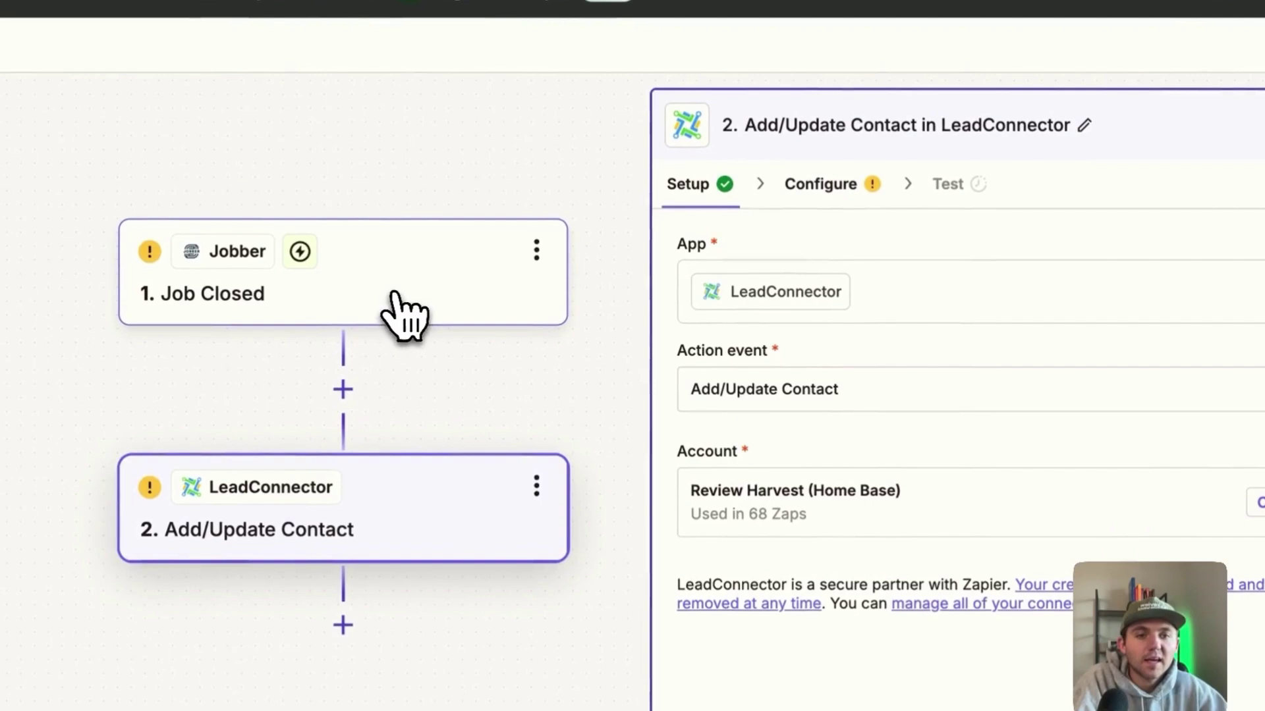
# Step: Connect the Job Closed trigger to the Jobber account and test it, returning Job Closed A, B and C
pyautogui.click(422, 270)
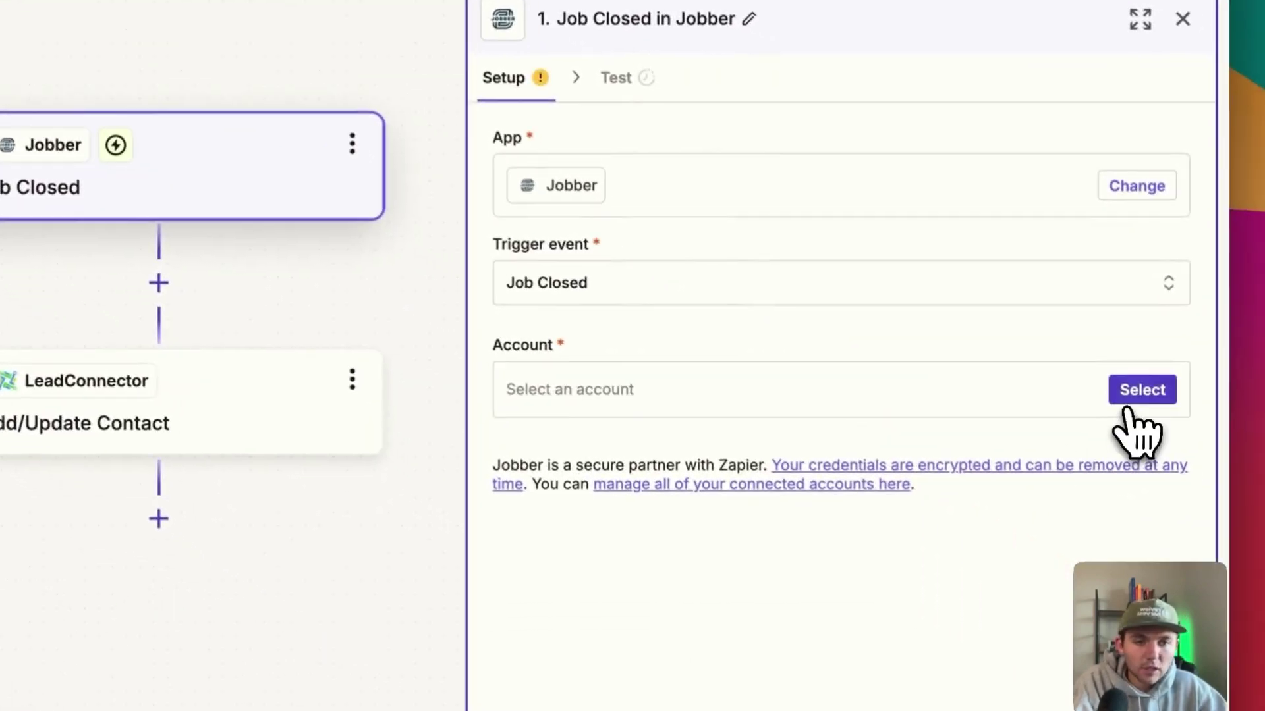
pyautogui.click(1242, 453)
pyautogui.click(270, 393)
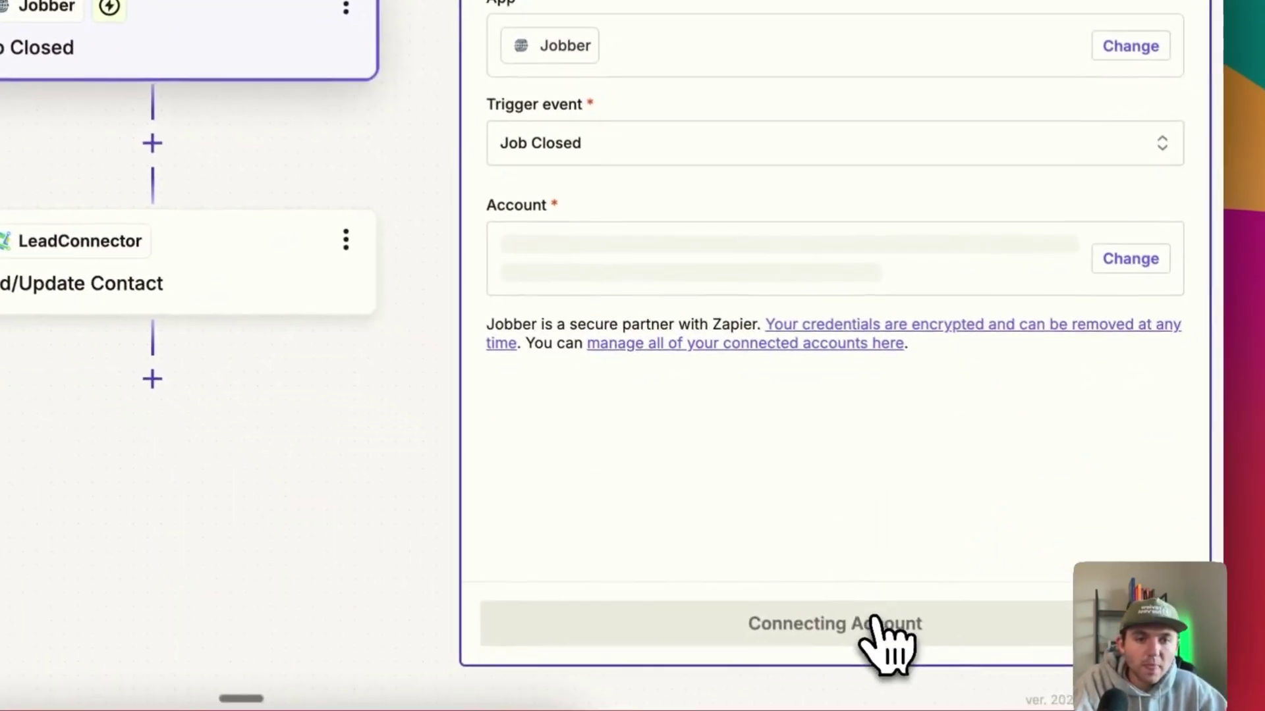
pyautogui.click(781, 629)
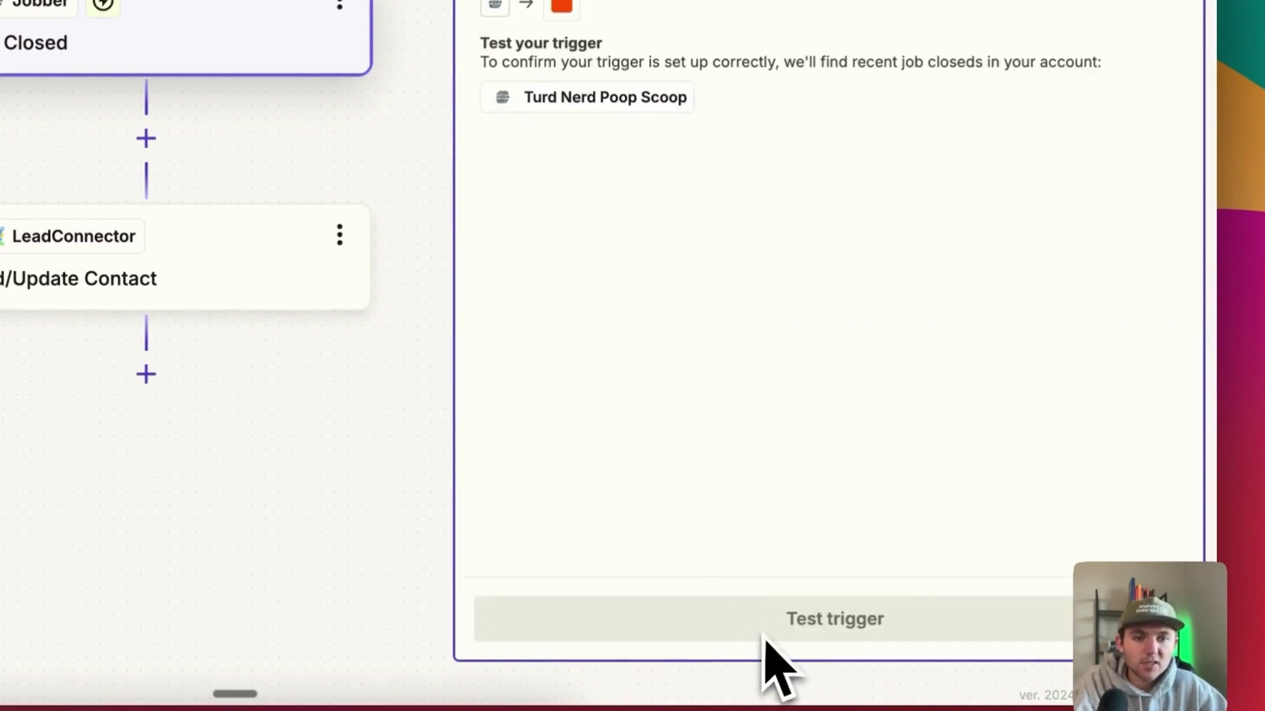
pyautogui.click(772, 633)
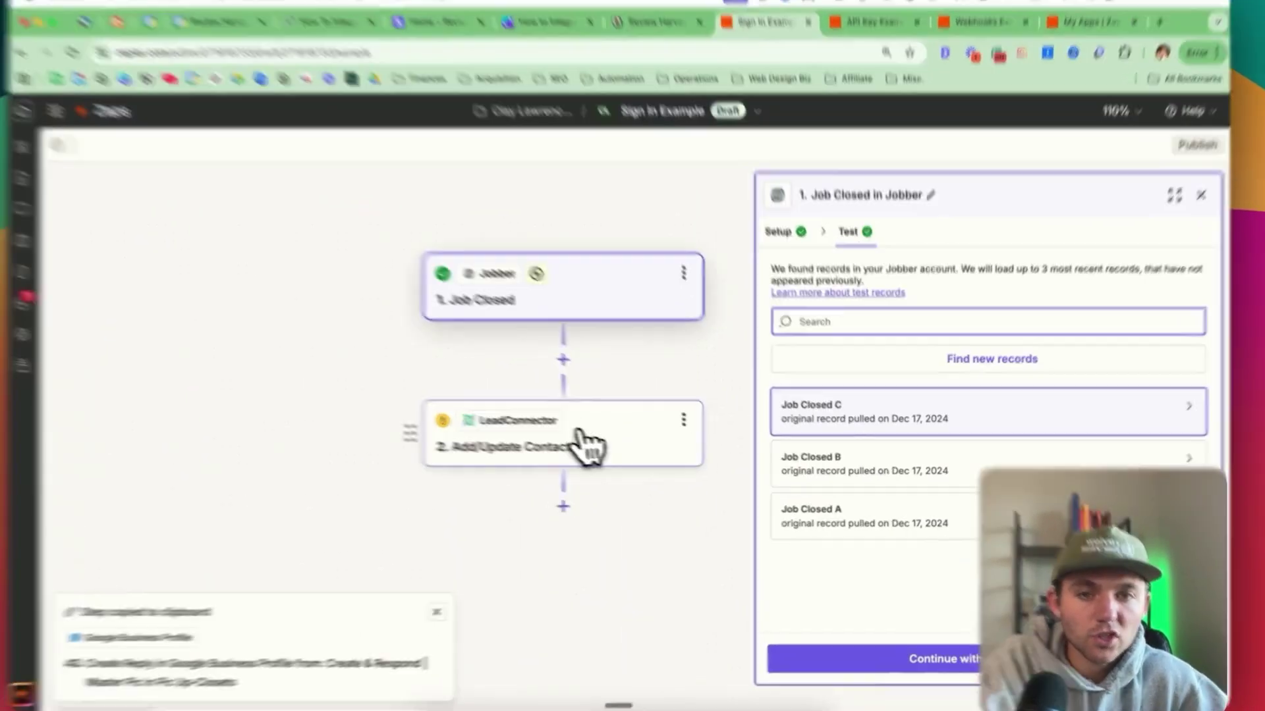
# Step: Open the LeadConnector step's Configure stage and review its empty First Name, Phone Number and Email fields
pyautogui.click(584, 446)
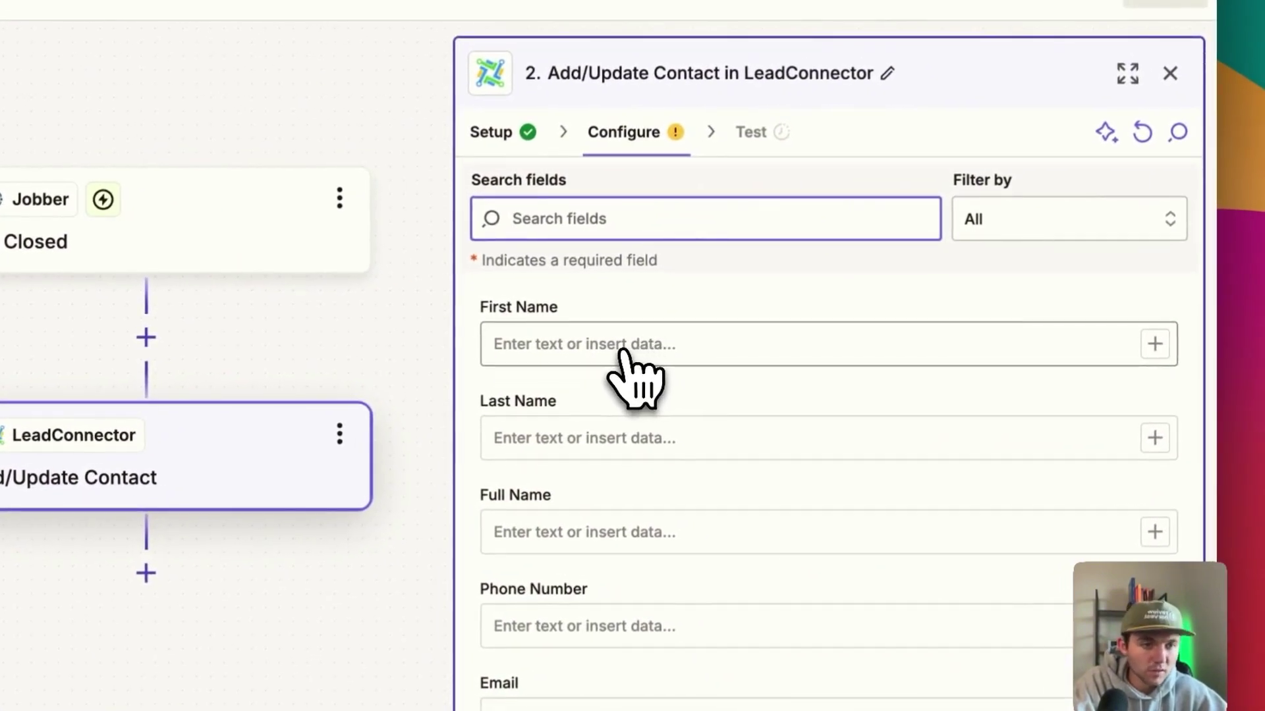
pyautogui.click(1154, 343)
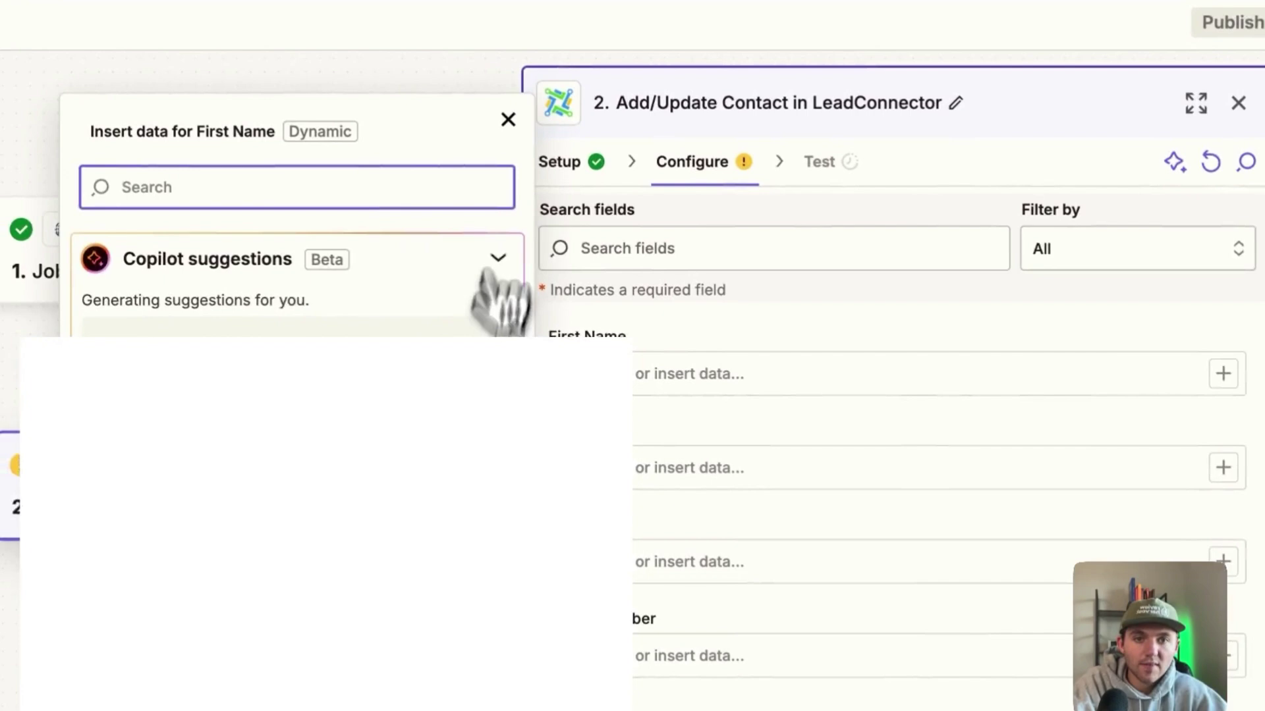
pyautogui.click(507, 119)
pyautogui.scroll(-2, 757, 428)
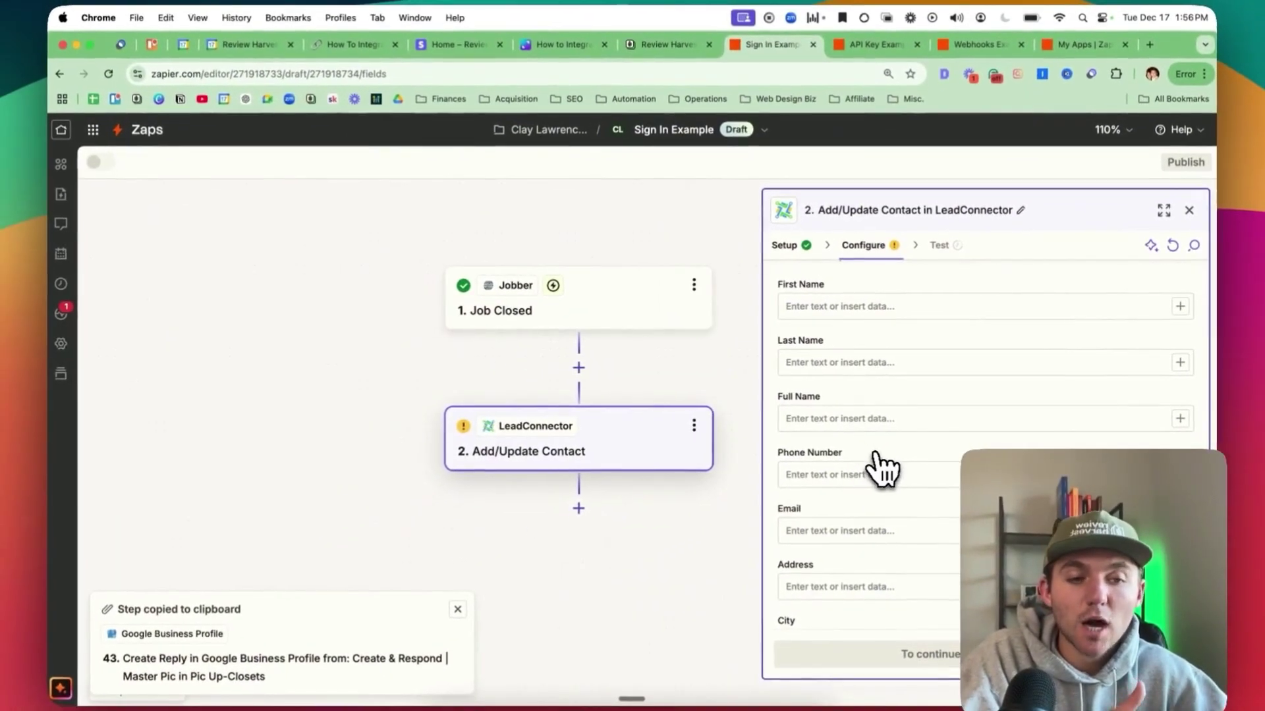
pyautogui.scroll(-2, 905, 500)
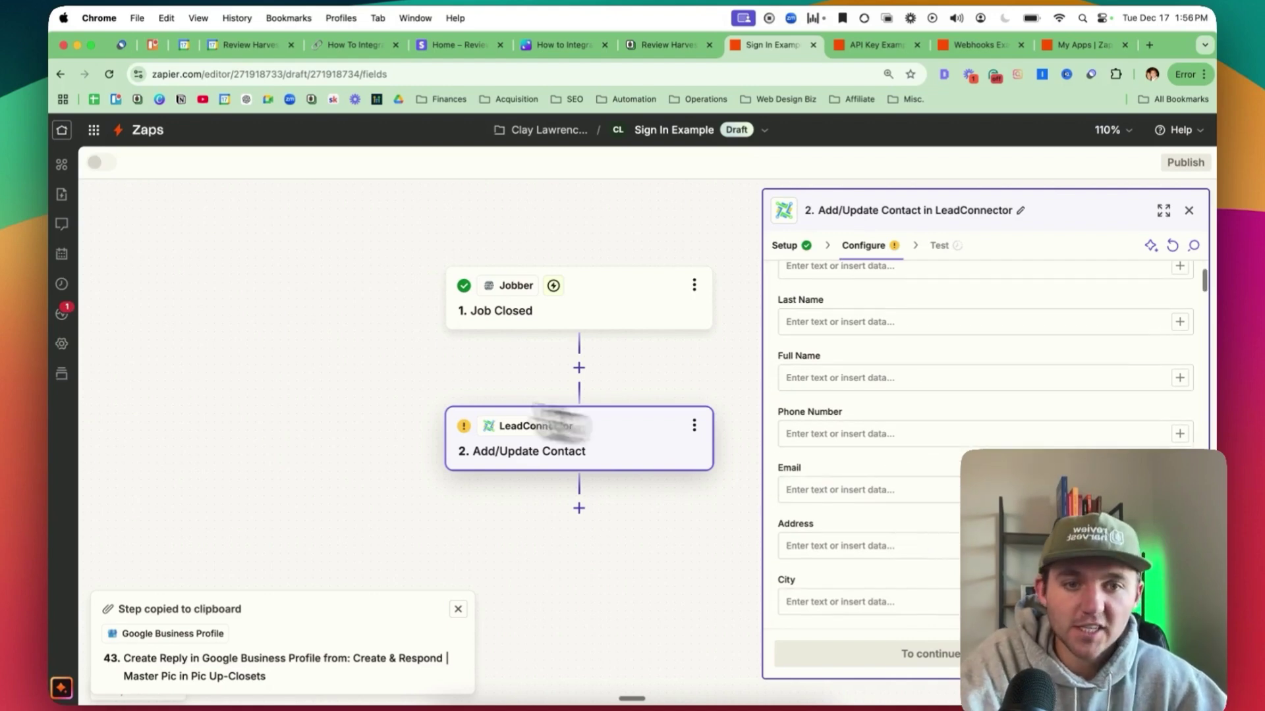
pyautogui.scroll(-1, 658, 423)
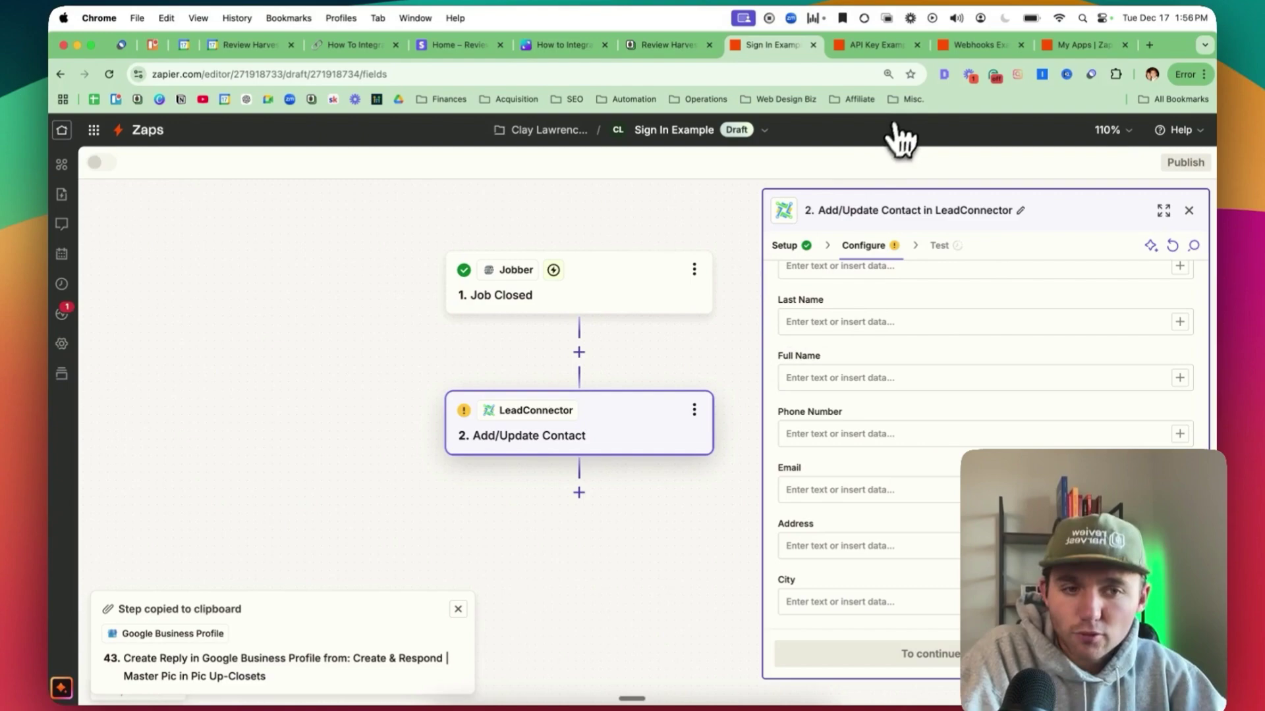
# Step: Glance at My Apps and the account menu, then bring up the API Key Example Zap
pyautogui.click(1074, 45)
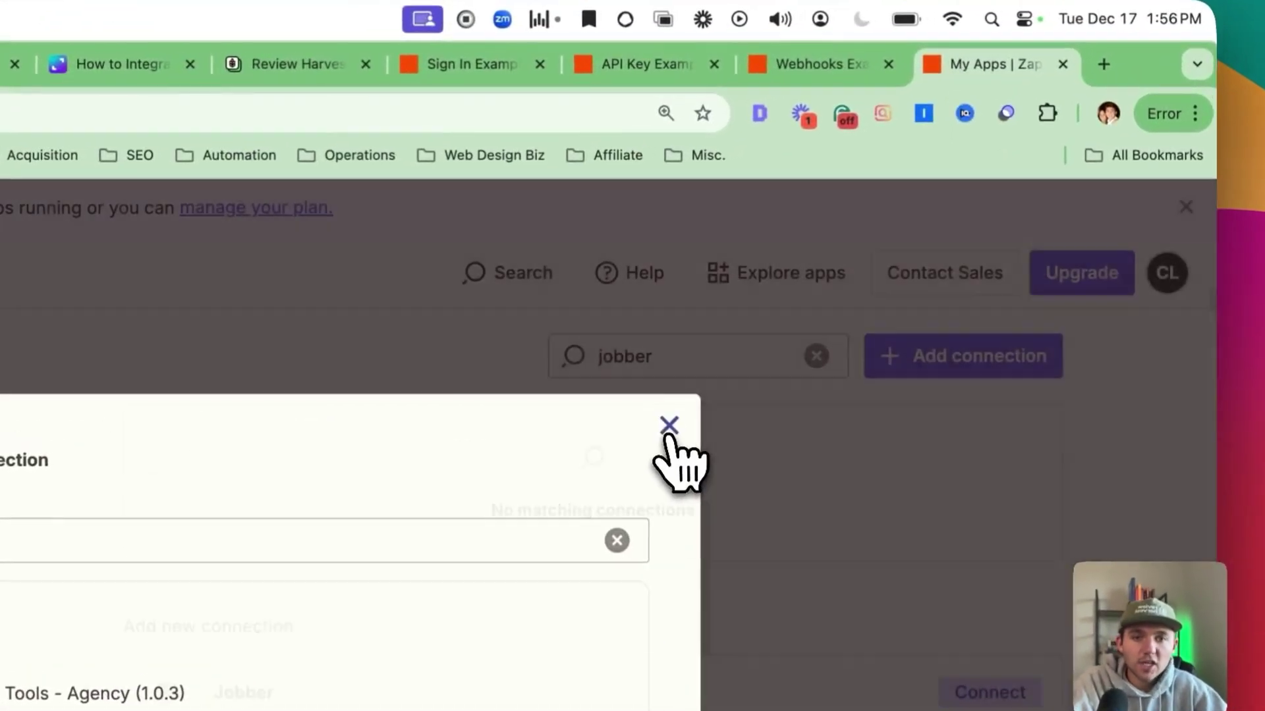
pyautogui.click(893, 263)
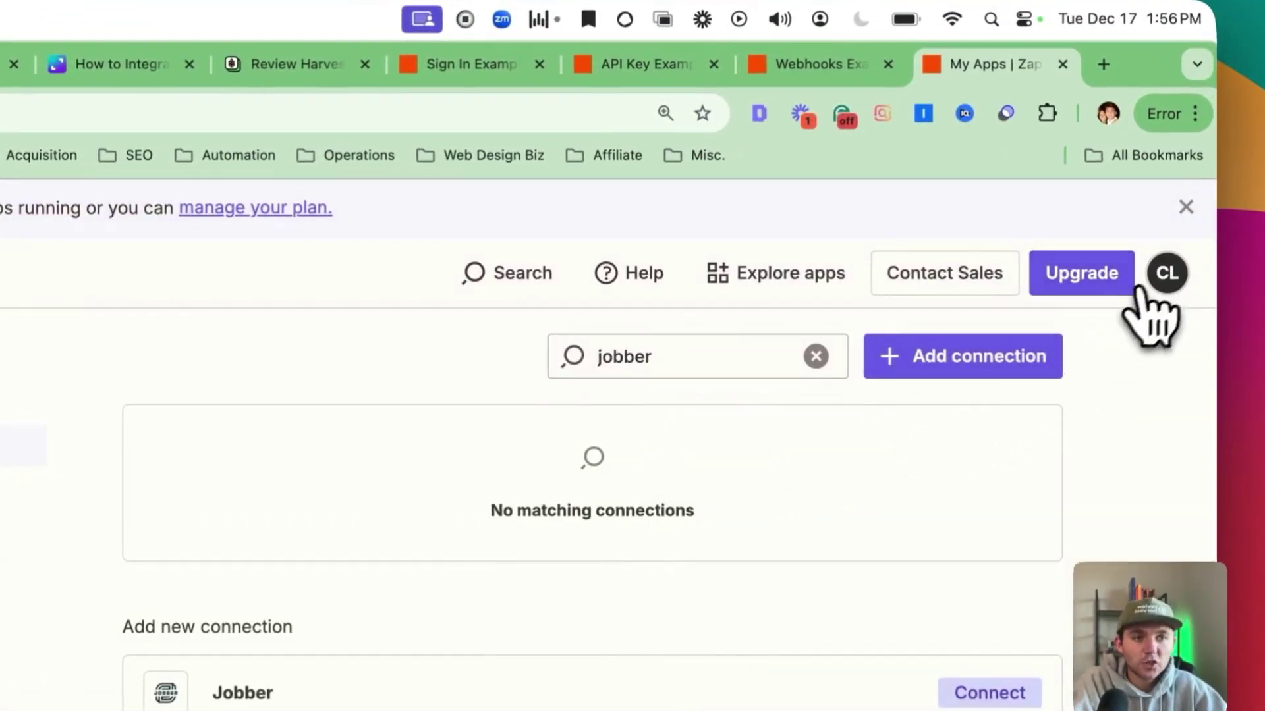
pyautogui.click(1169, 277)
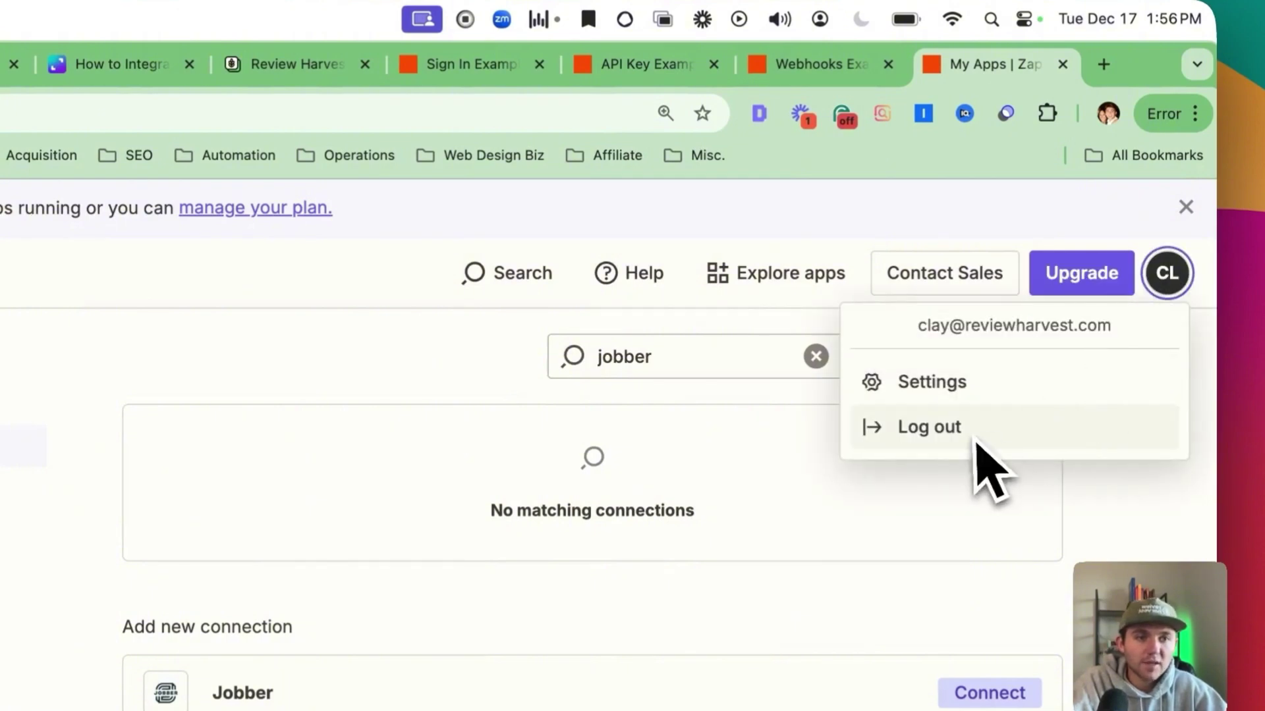
pyautogui.click(1109, 569)
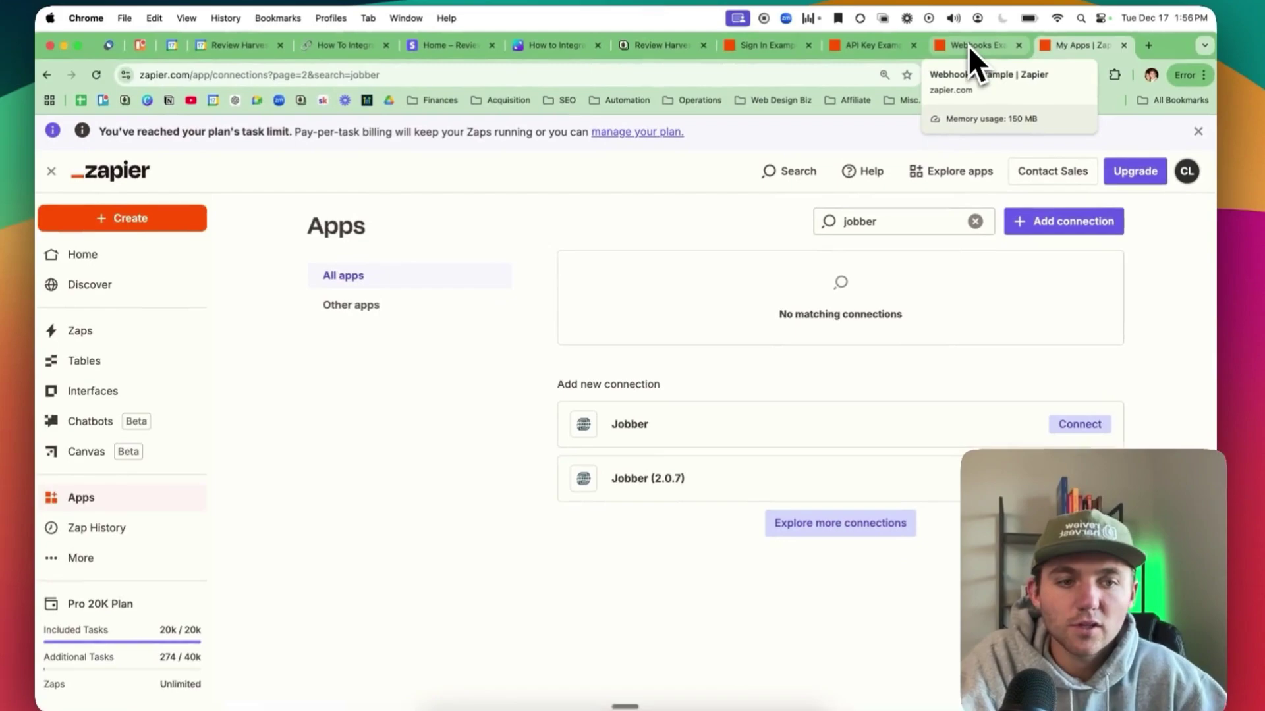
pyautogui.click(879, 46)
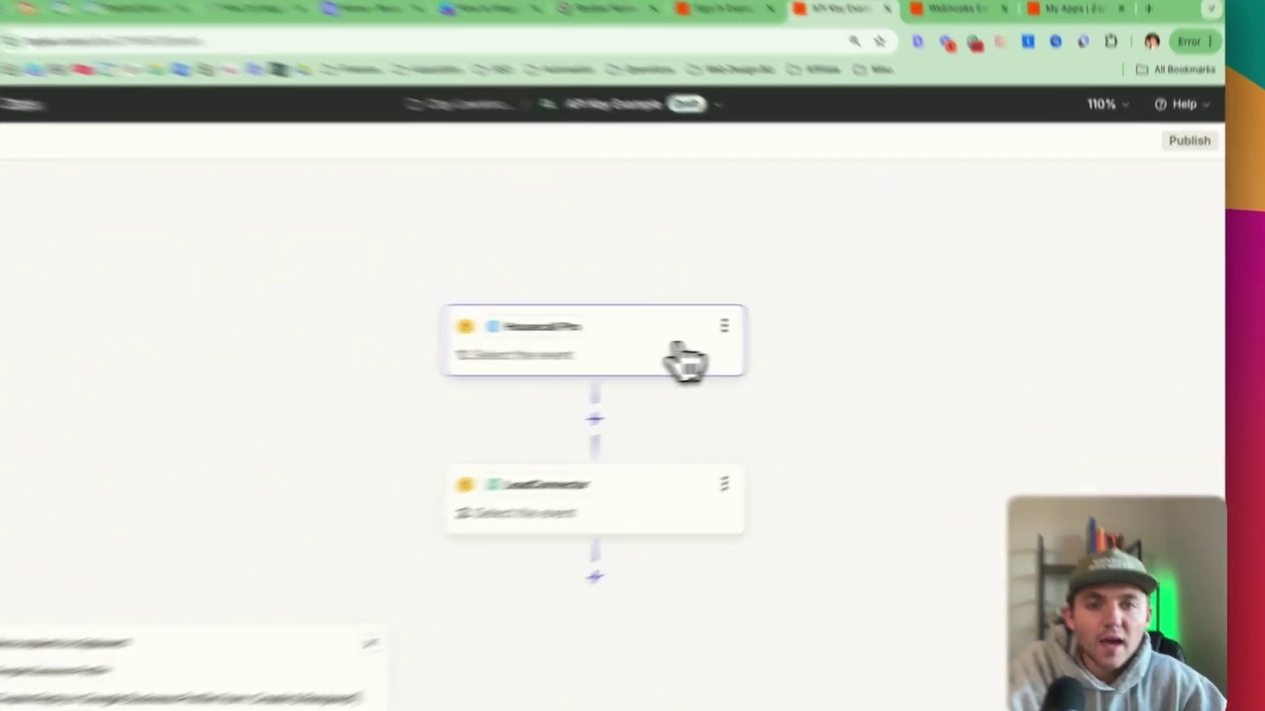
# Step: Set the Housecall Pro trigger to New Completed Job using the Housecall Pro #2 account
pyautogui.click(736, 364)
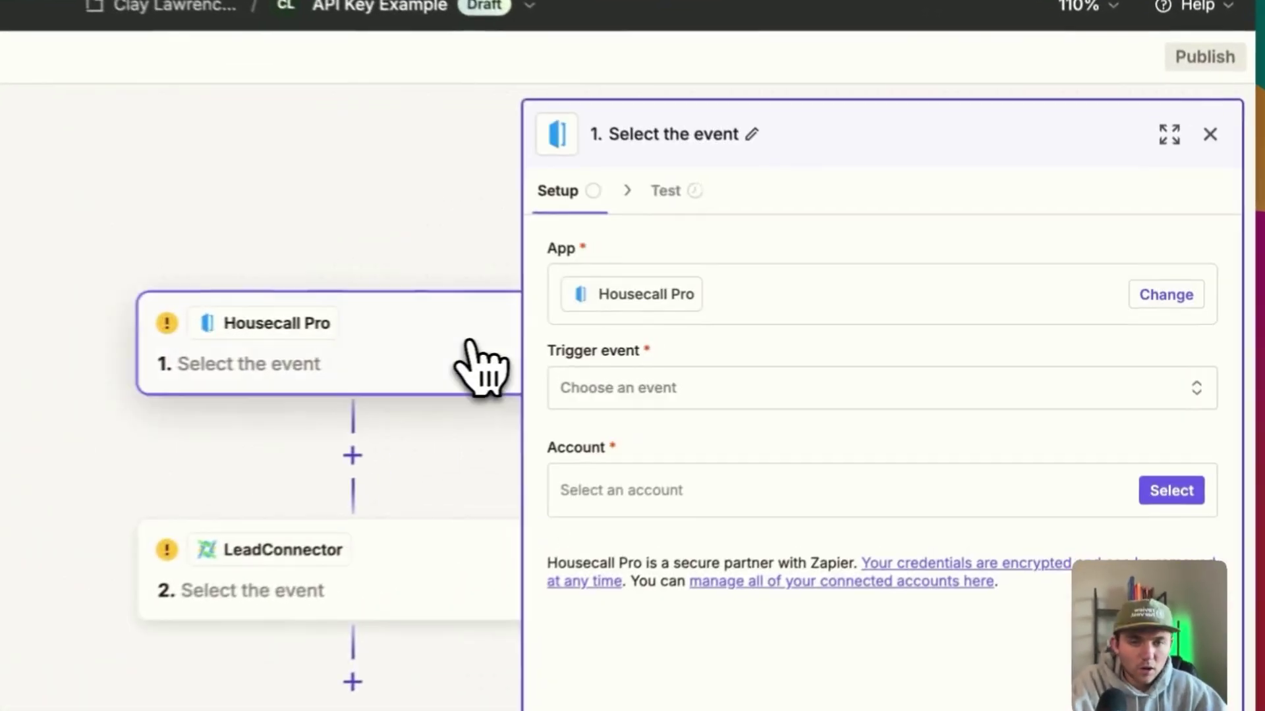
pyautogui.click(904, 317)
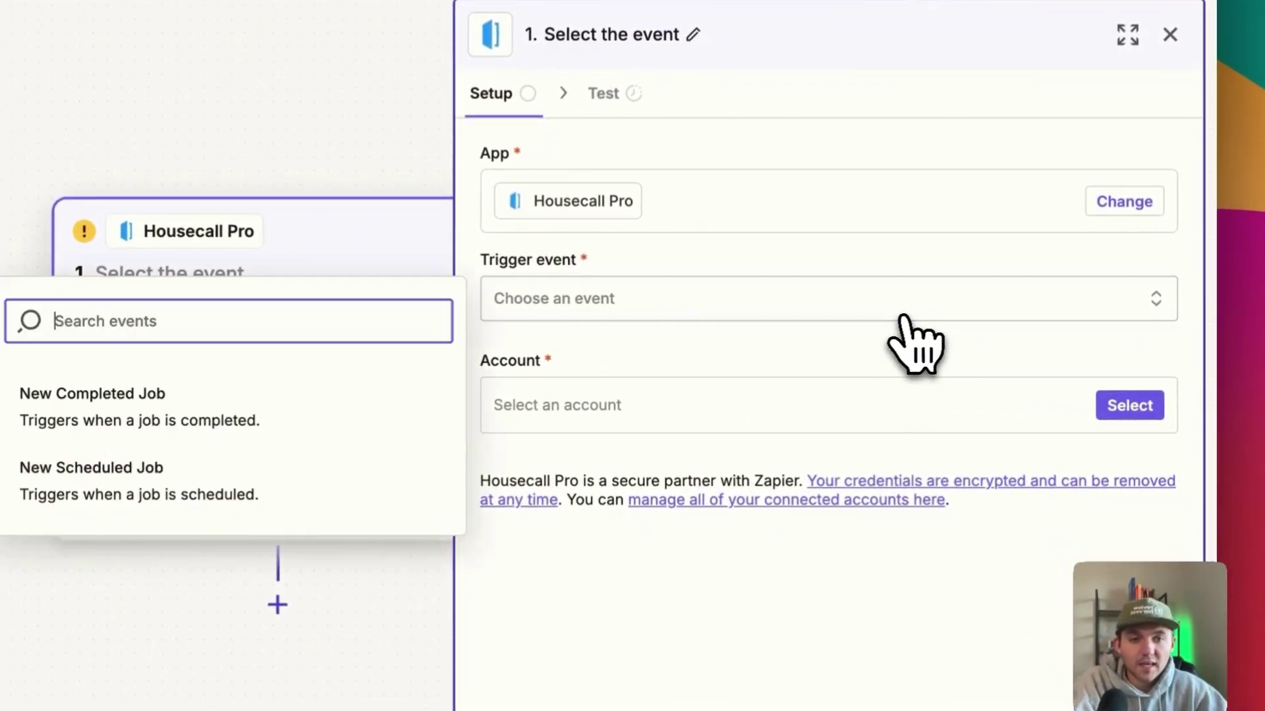
pyautogui.click(181, 409)
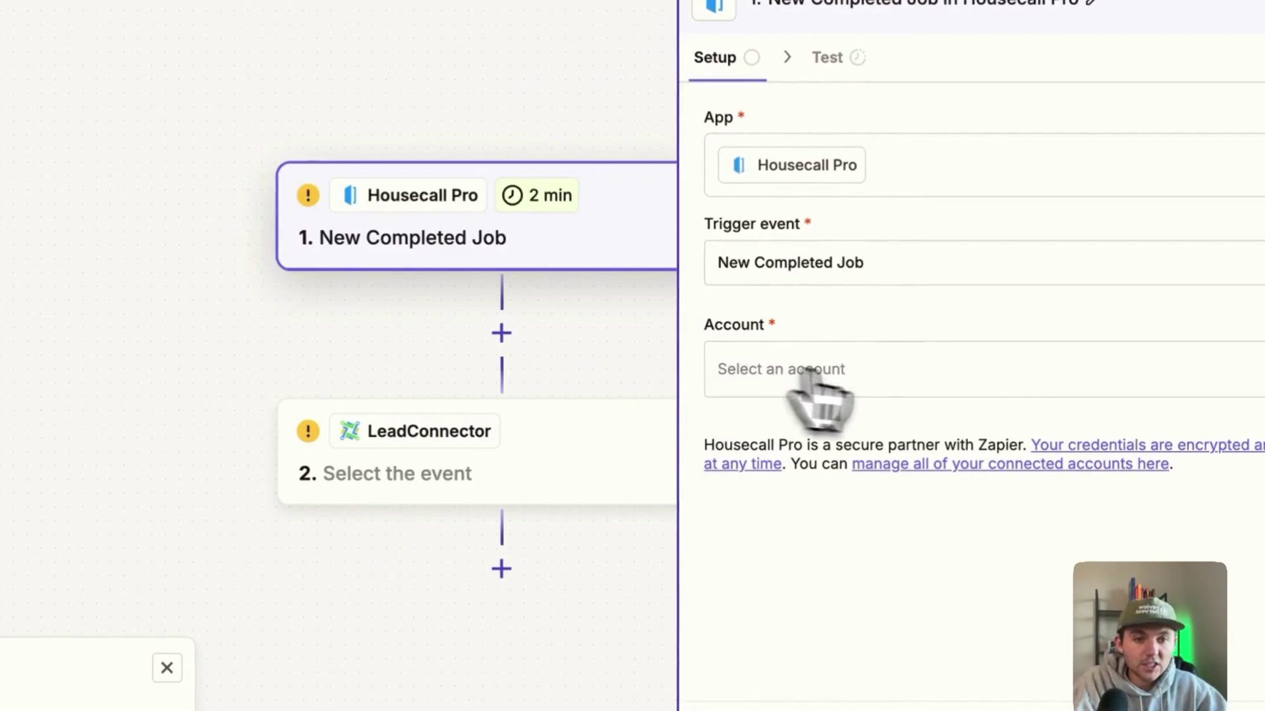
pyautogui.click(1135, 264)
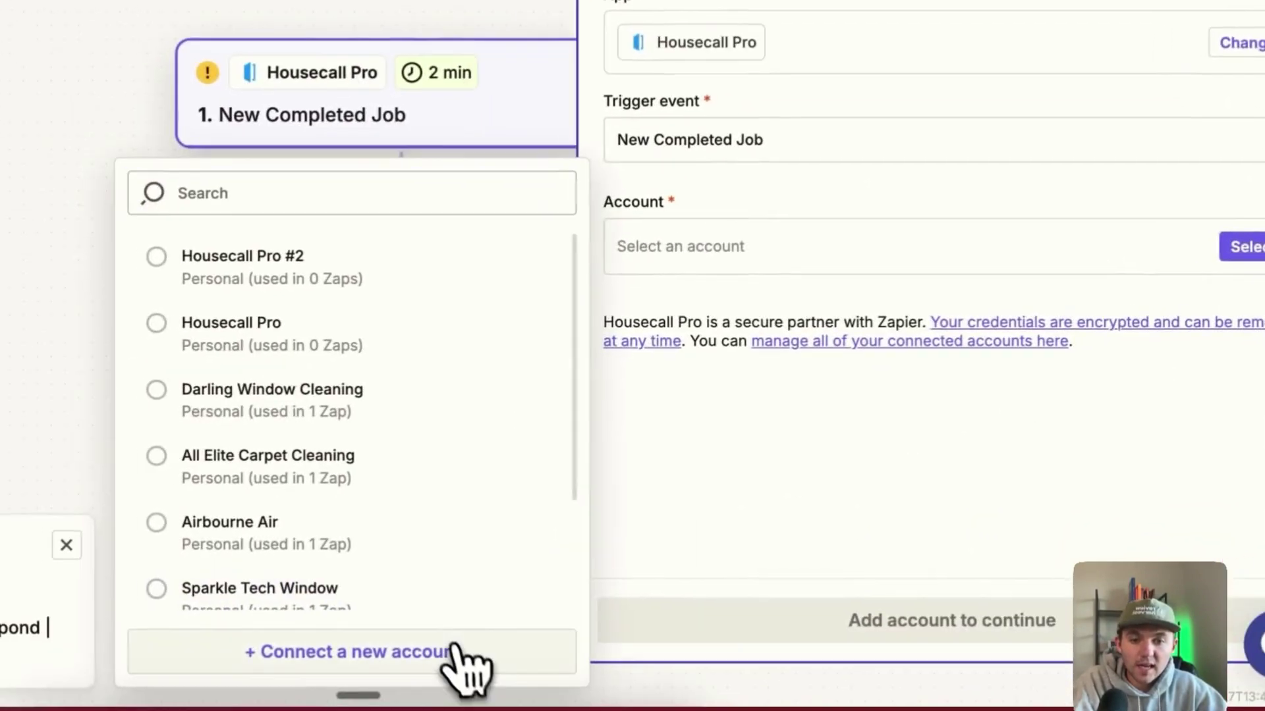
pyautogui.click(323, 662)
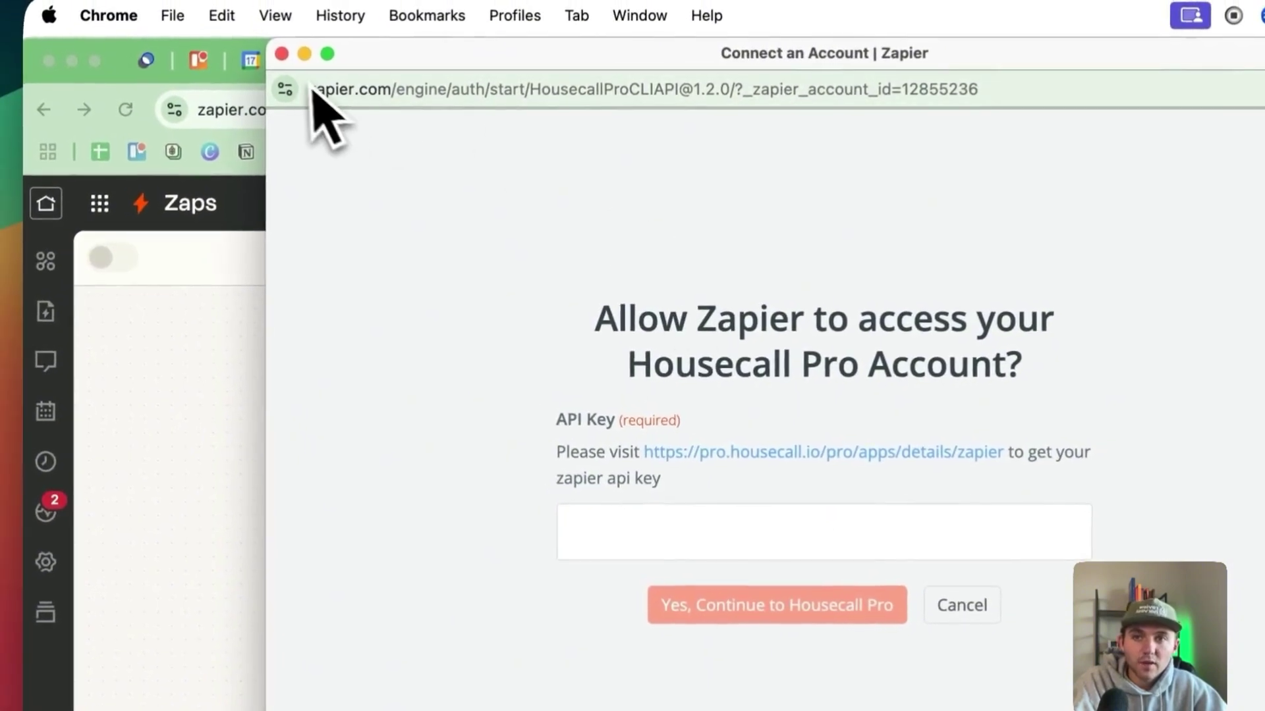
pyautogui.click(280, 53)
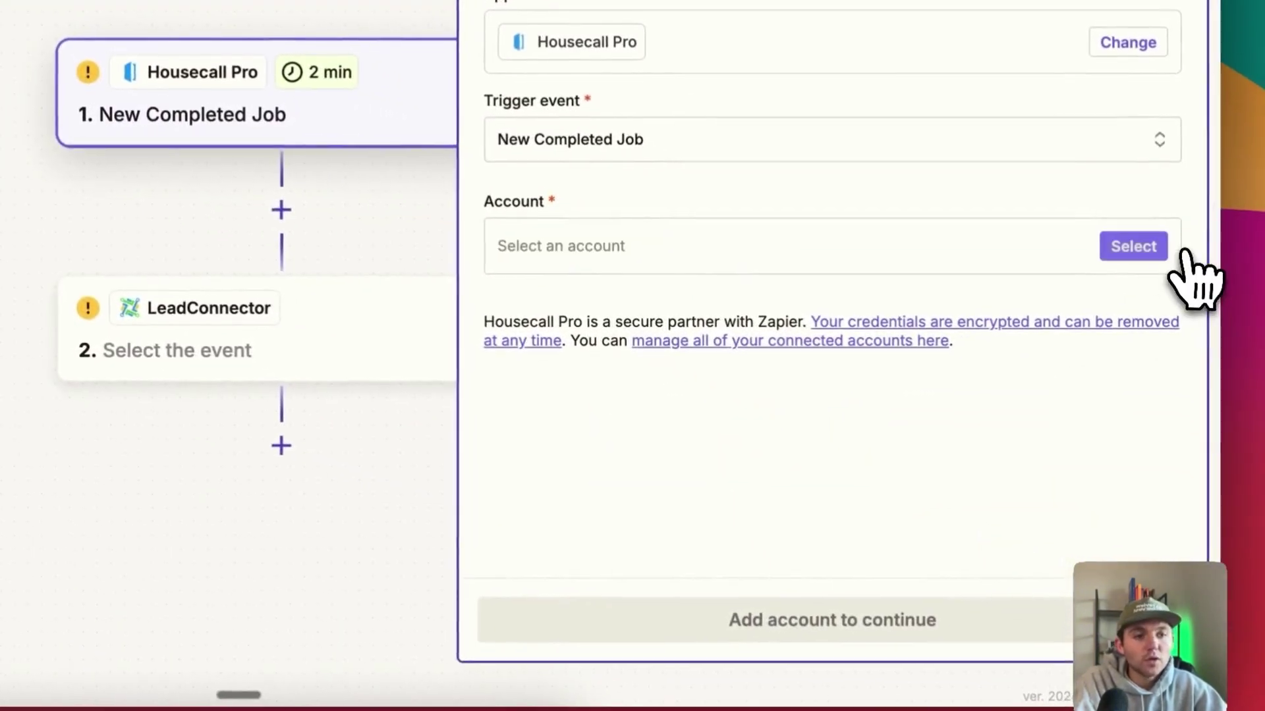
pyautogui.click(1179, 258)
pyautogui.click(332, 276)
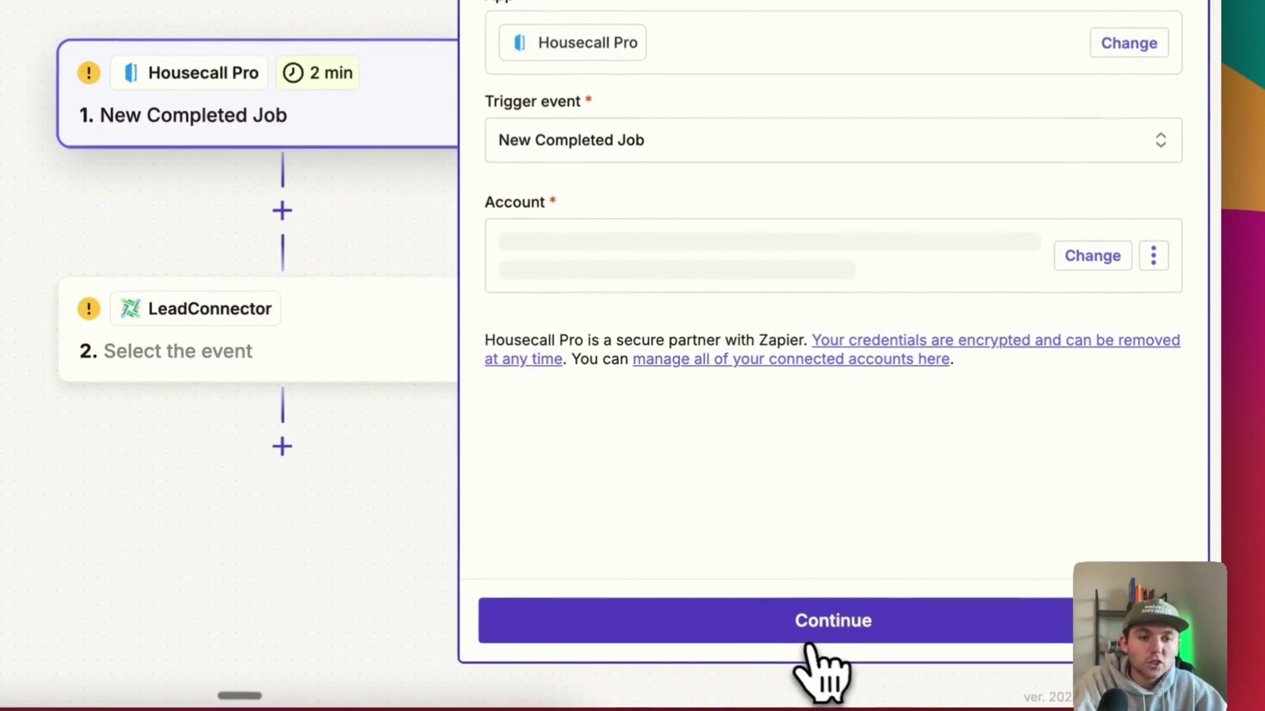
# Step: Test the trigger to load three completed jobs, then open the LeadConnector step's setup
pyautogui.click(852, 645)
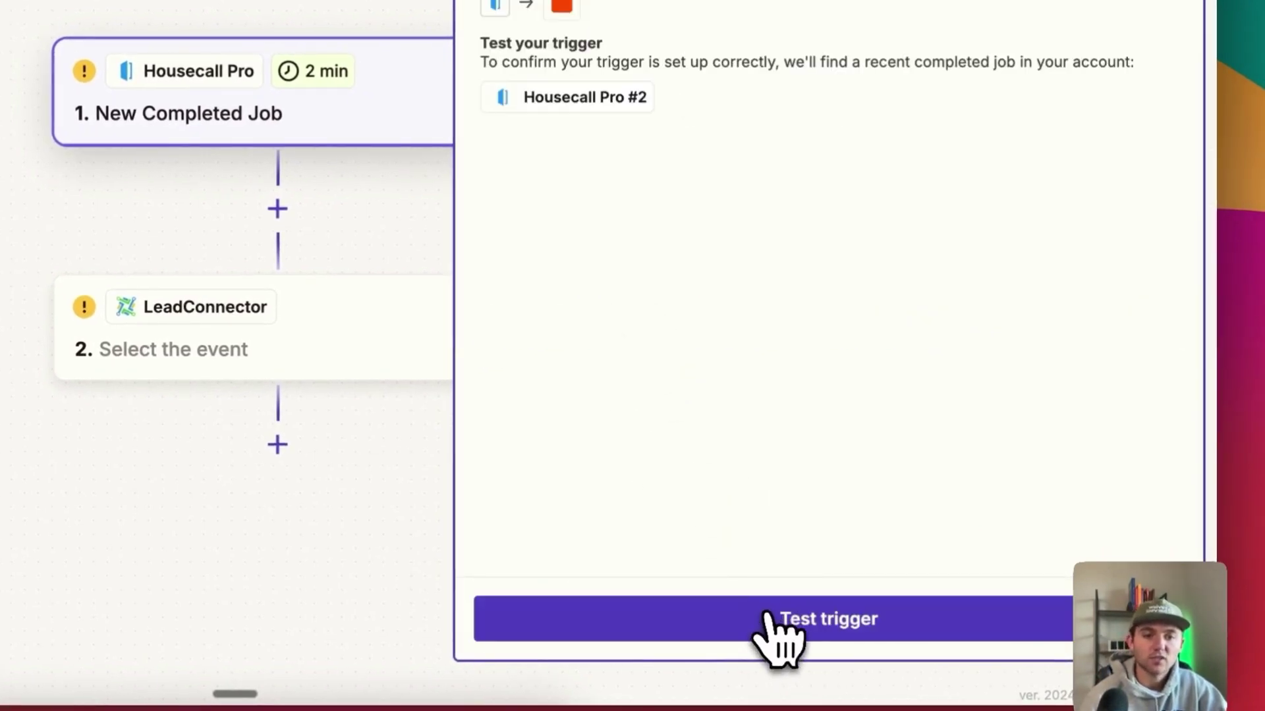
pyautogui.click(772, 621)
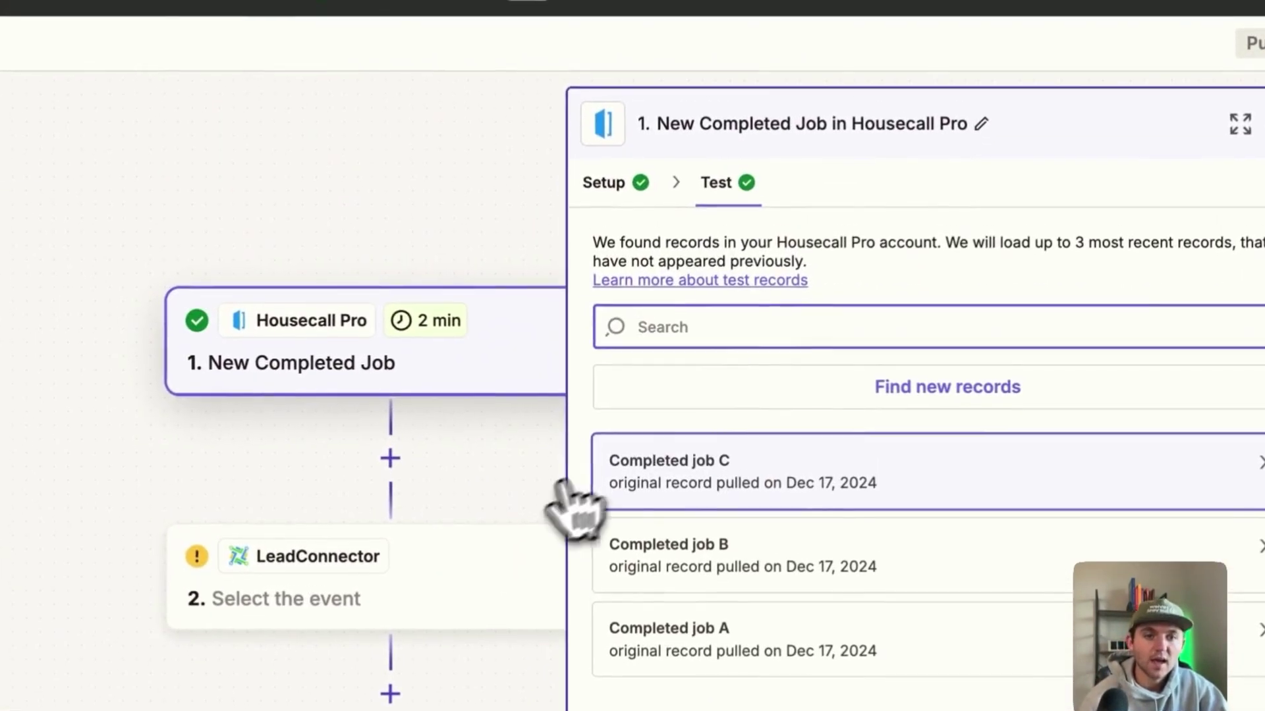
pyautogui.click(420, 578)
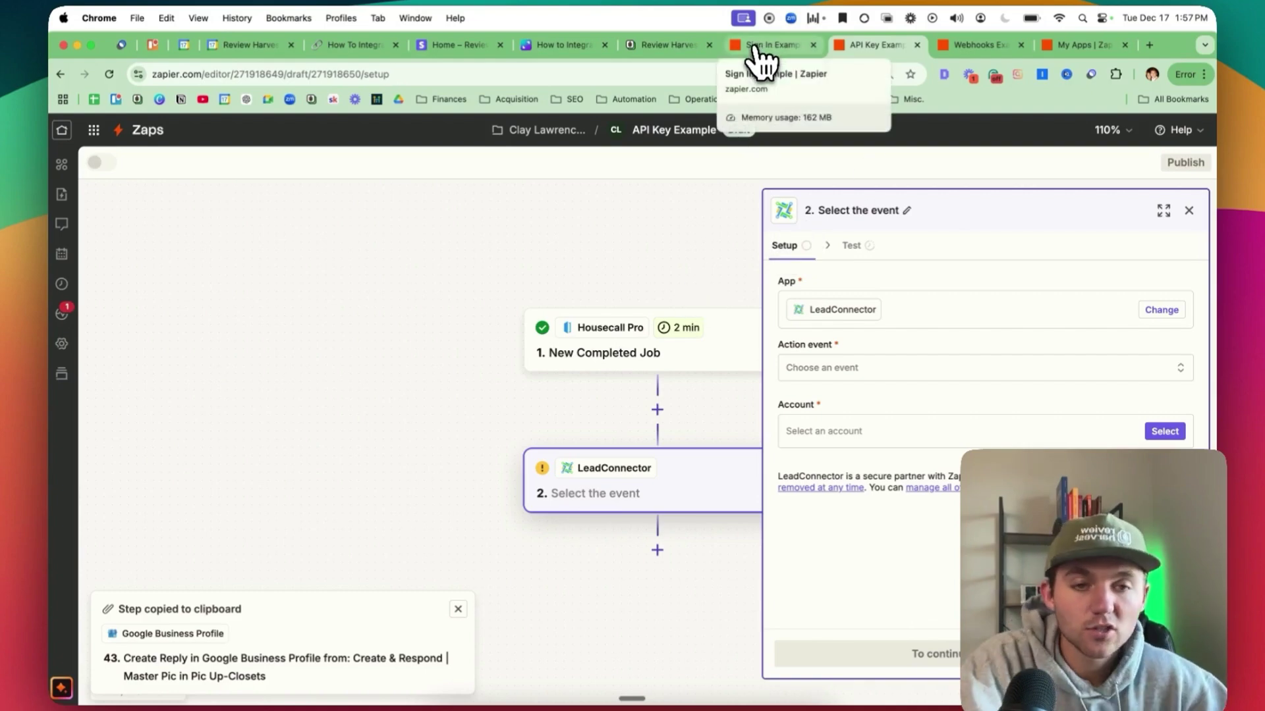
# Step: Make the Webhooks Example trigger a Catch Hook and copy its webhook URL from the Test stage
pyautogui.click(975, 44)
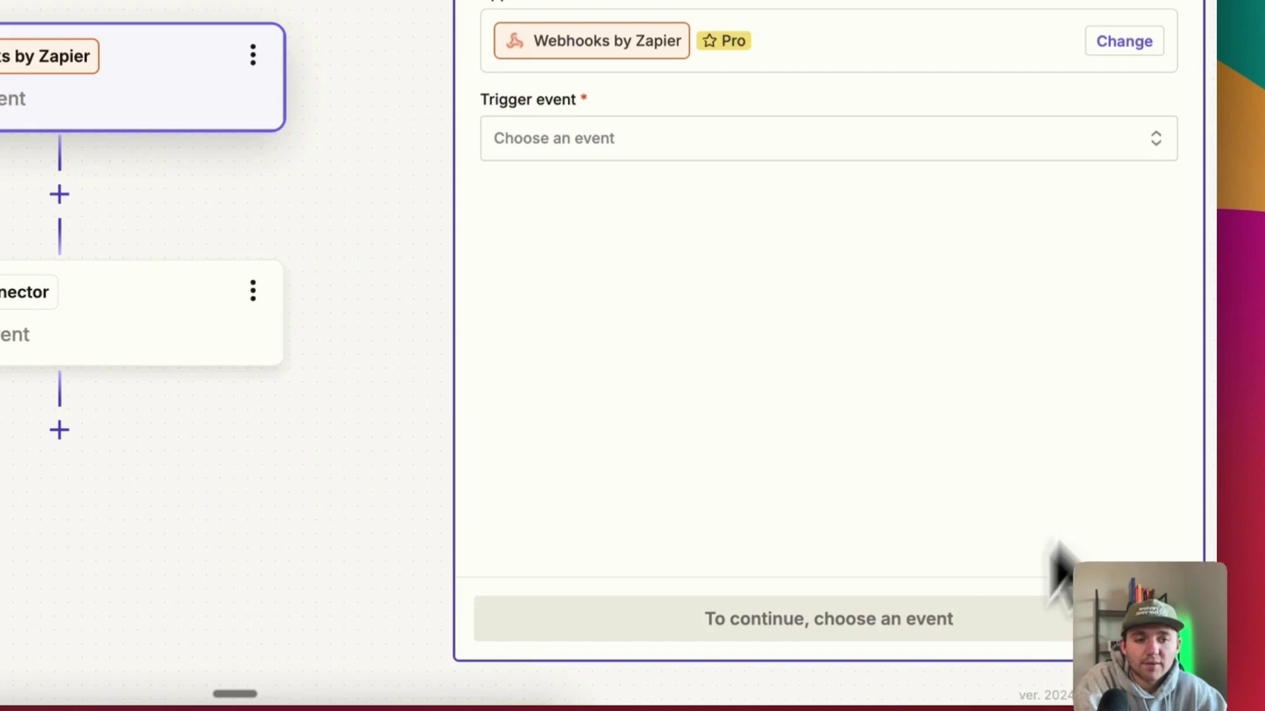
pyautogui.click(758, 139)
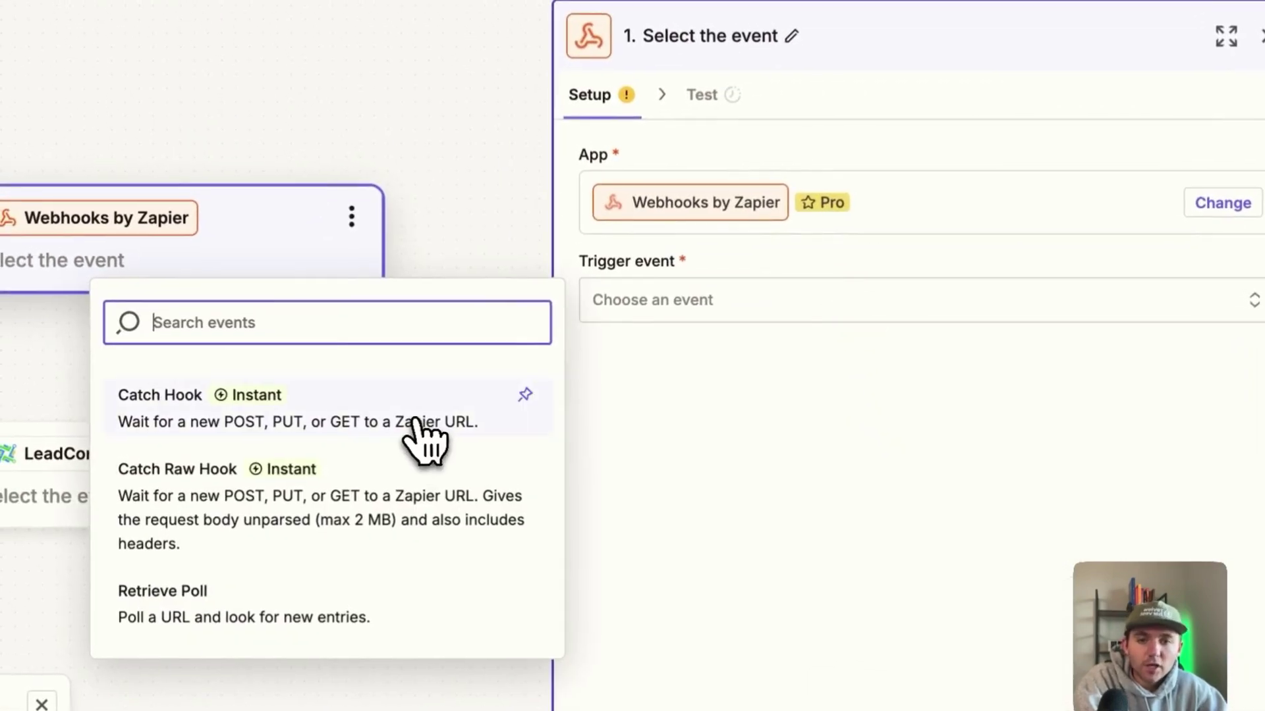
pyautogui.click(417, 423)
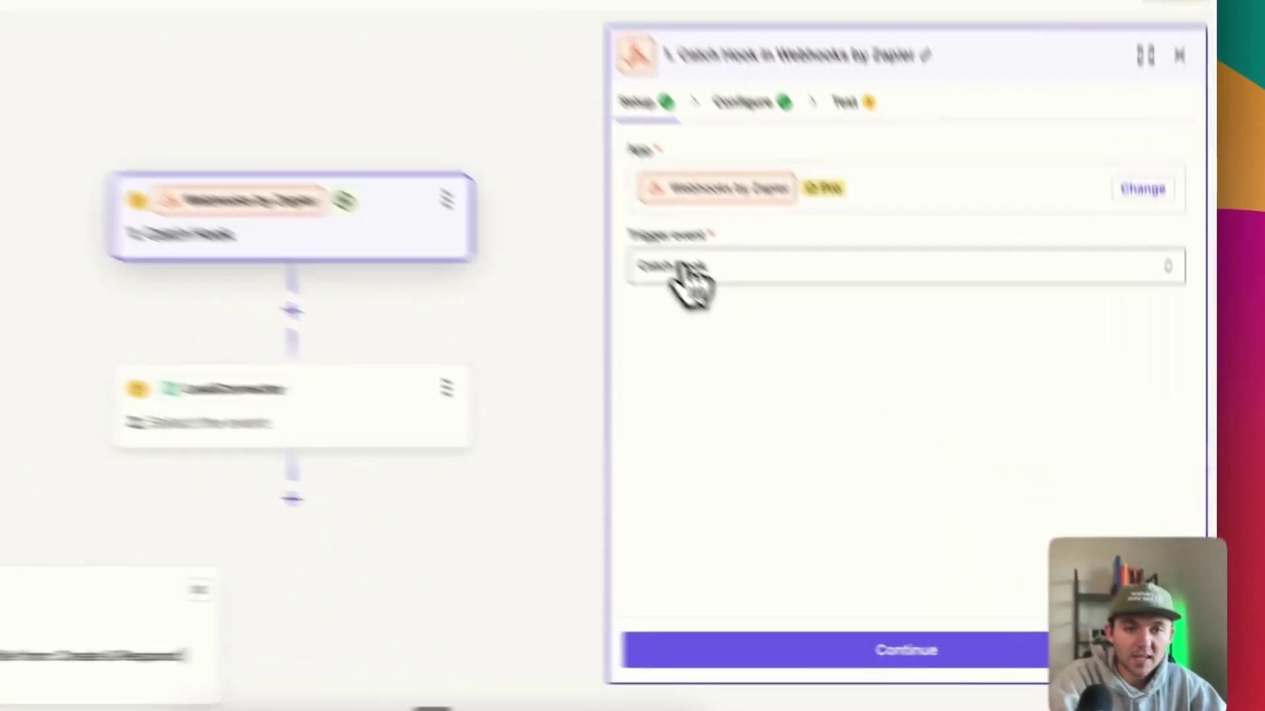
pyautogui.click(836, 368)
pyautogui.click(946, 657)
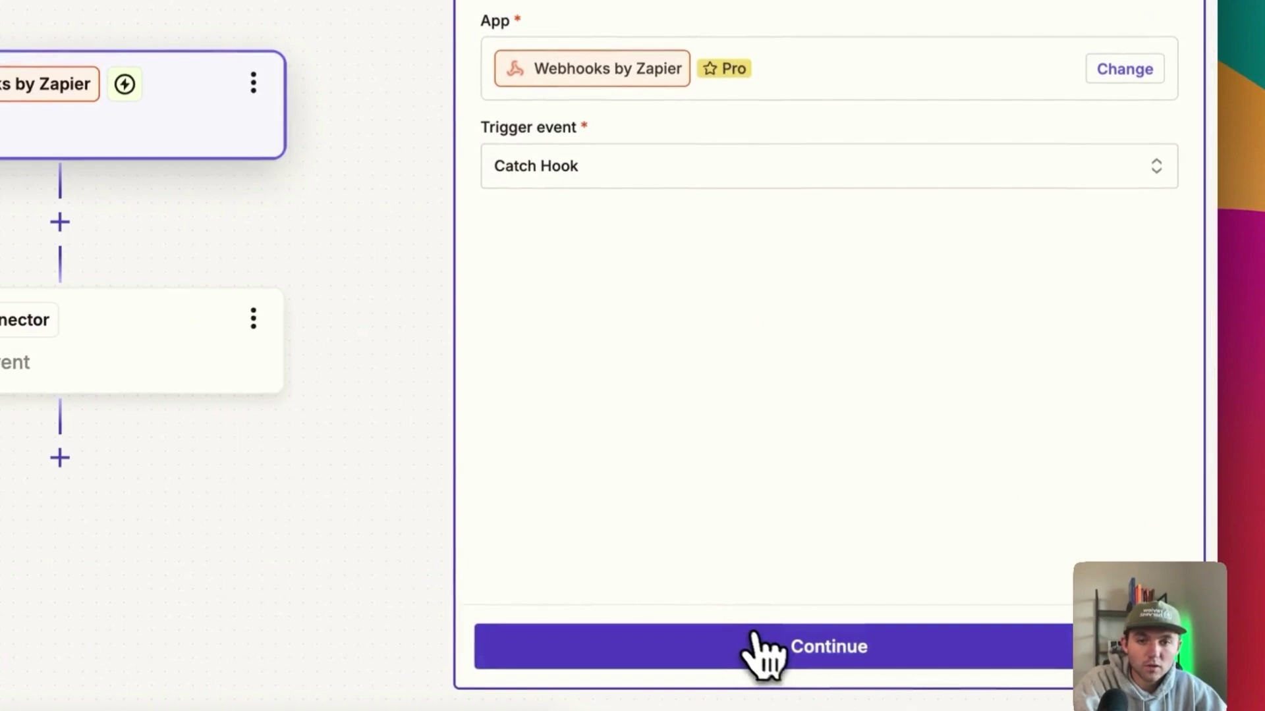
pyautogui.click(764, 653)
pyautogui.click(827, 649)
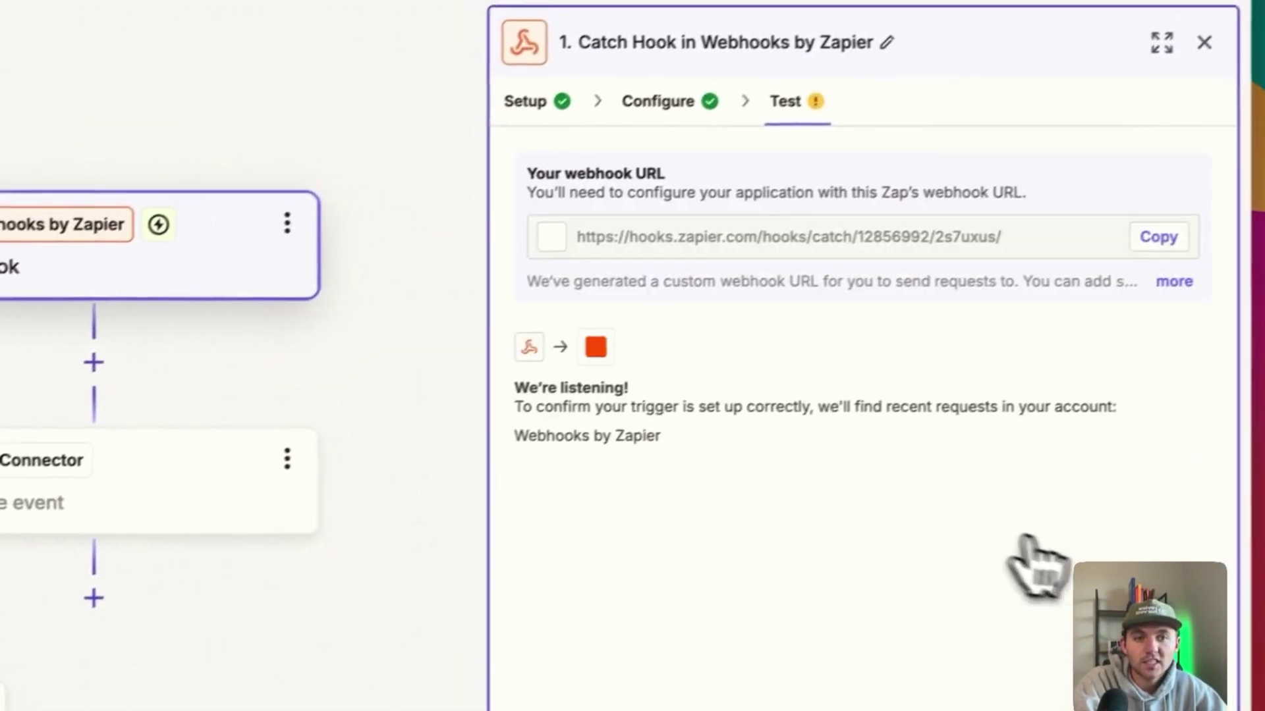
pyautogui.click(1158, 237)
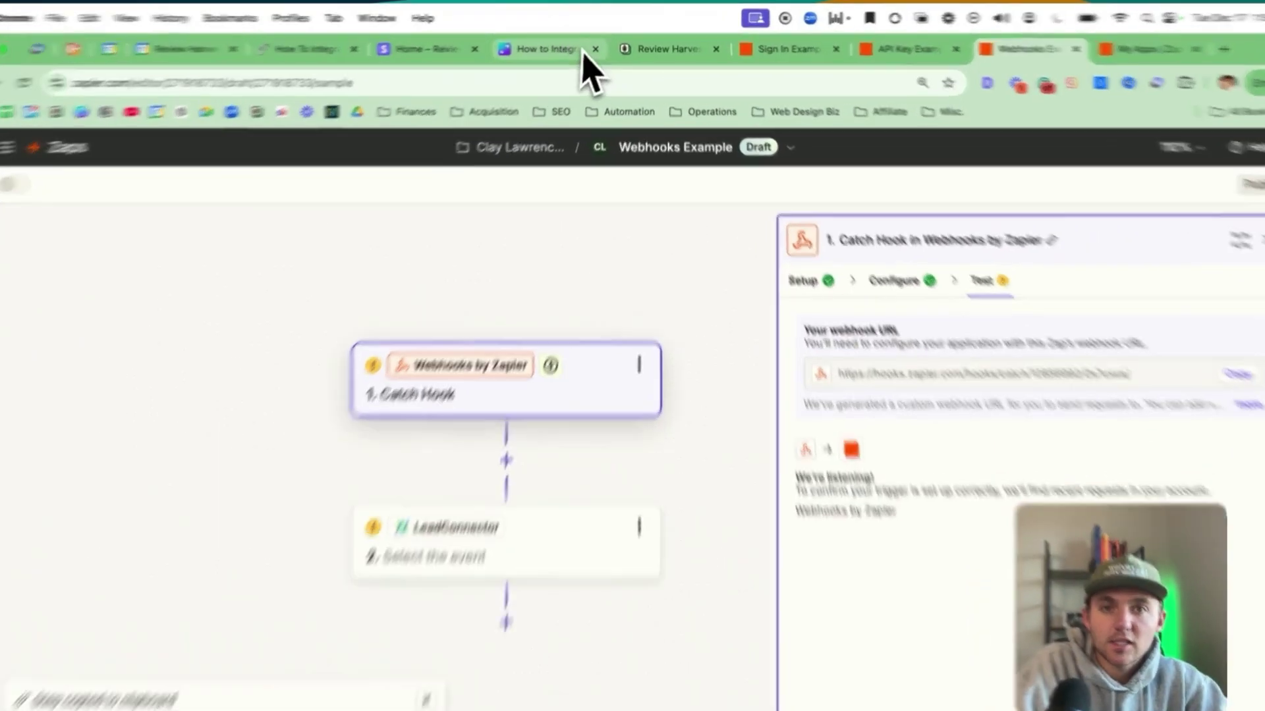
# Step: On the Canva whiteboard, sketch a box representing a web page with an address bar
pyautogui.click(669, 44)
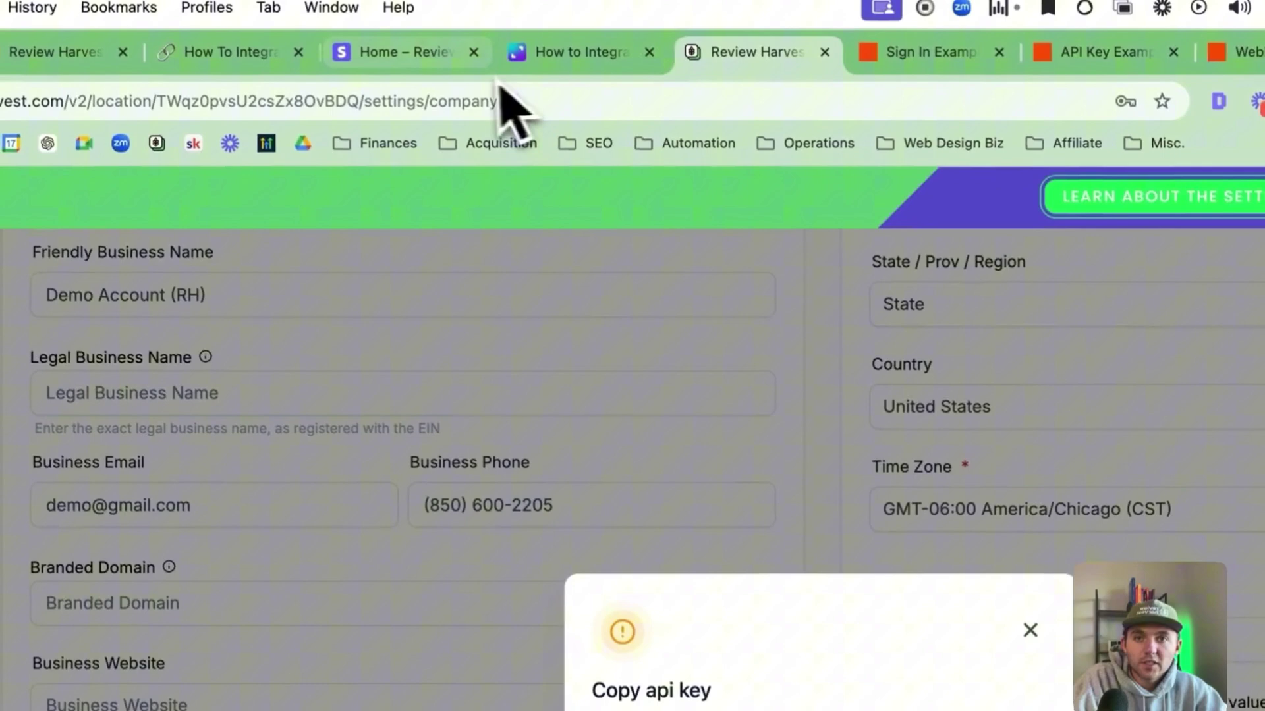
pyautogui.click(520, 56)
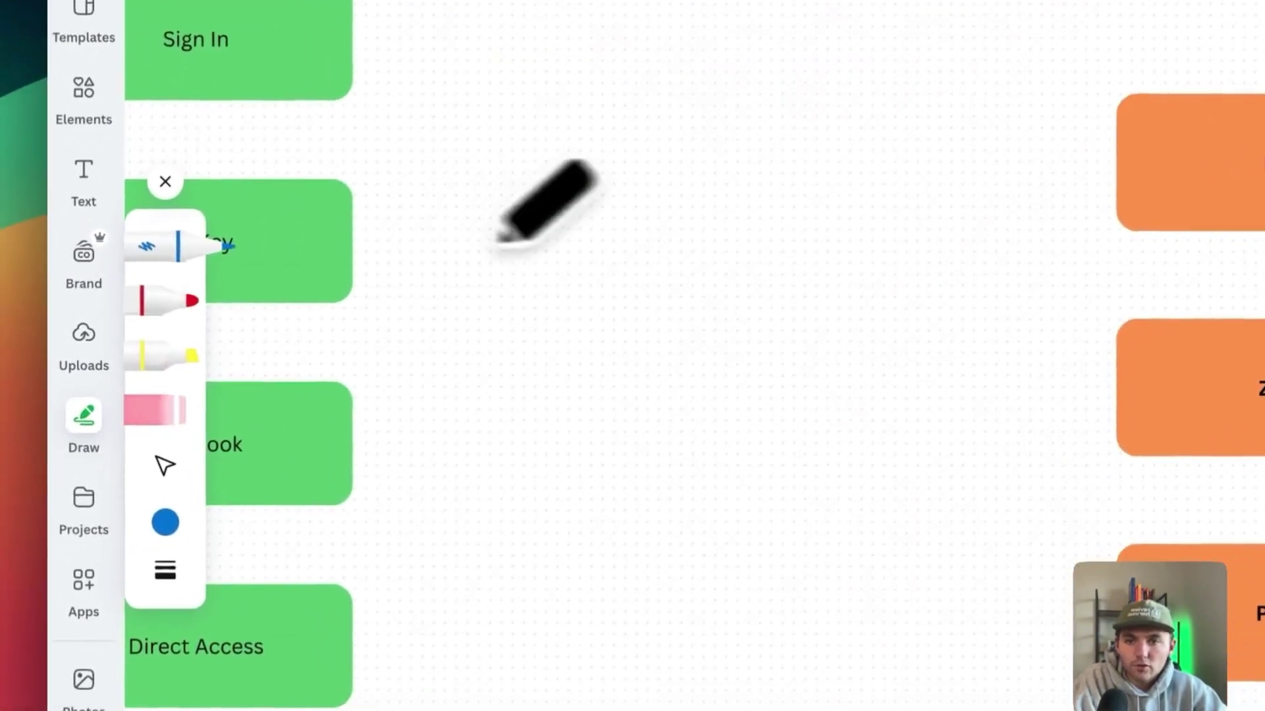
pyautogui.moveTo(554, 221)
pyautogui.mouseDown()
pyautogui.moveTo(547, 395)
pyautogui.moveTo(846, 533)
pyautogui.moveTo(925, 535)
pyautogui.moveTo(904, 221)
pyautogui.mouseUp()
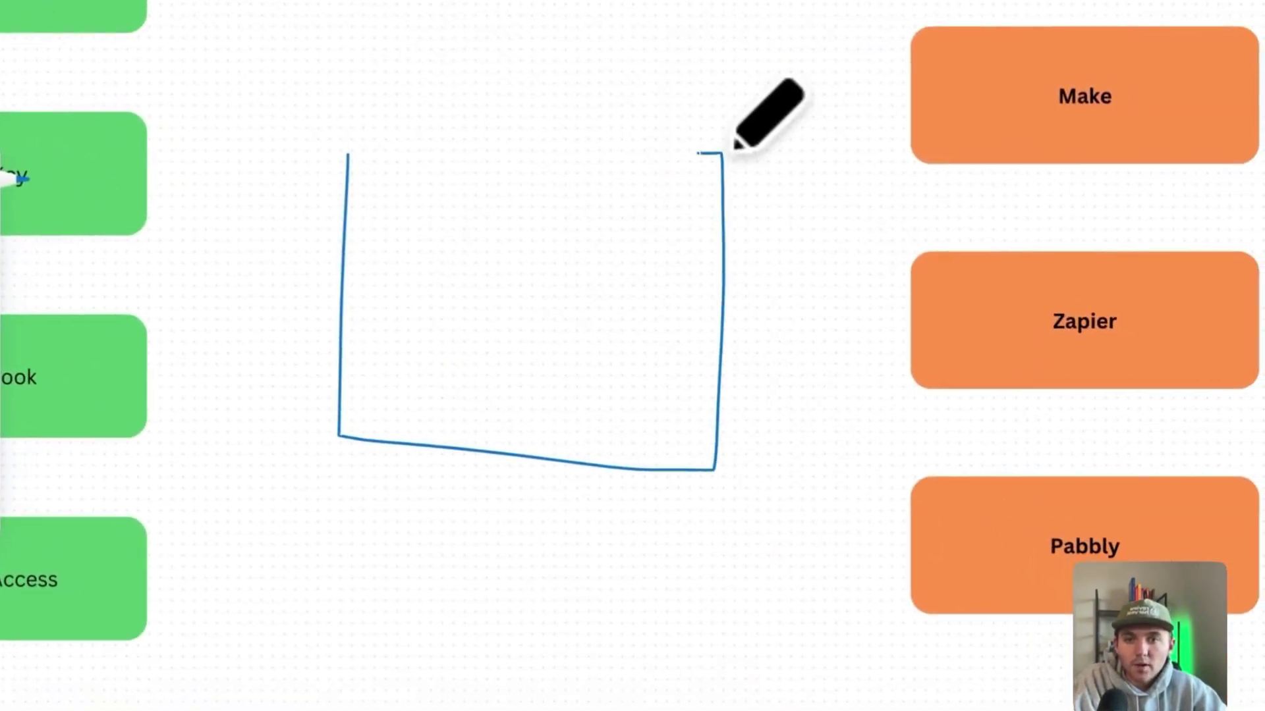
pyautogui.moveTo(735, 148)
pyautogui.mouseDown()
pyautogui.moveTo(358, 144)
pyautogui.moveTo(362, 177)
pyautogui.moveTo(665, 225)
pyautogui.mouseUp()
pyautogui.click(474, 191)
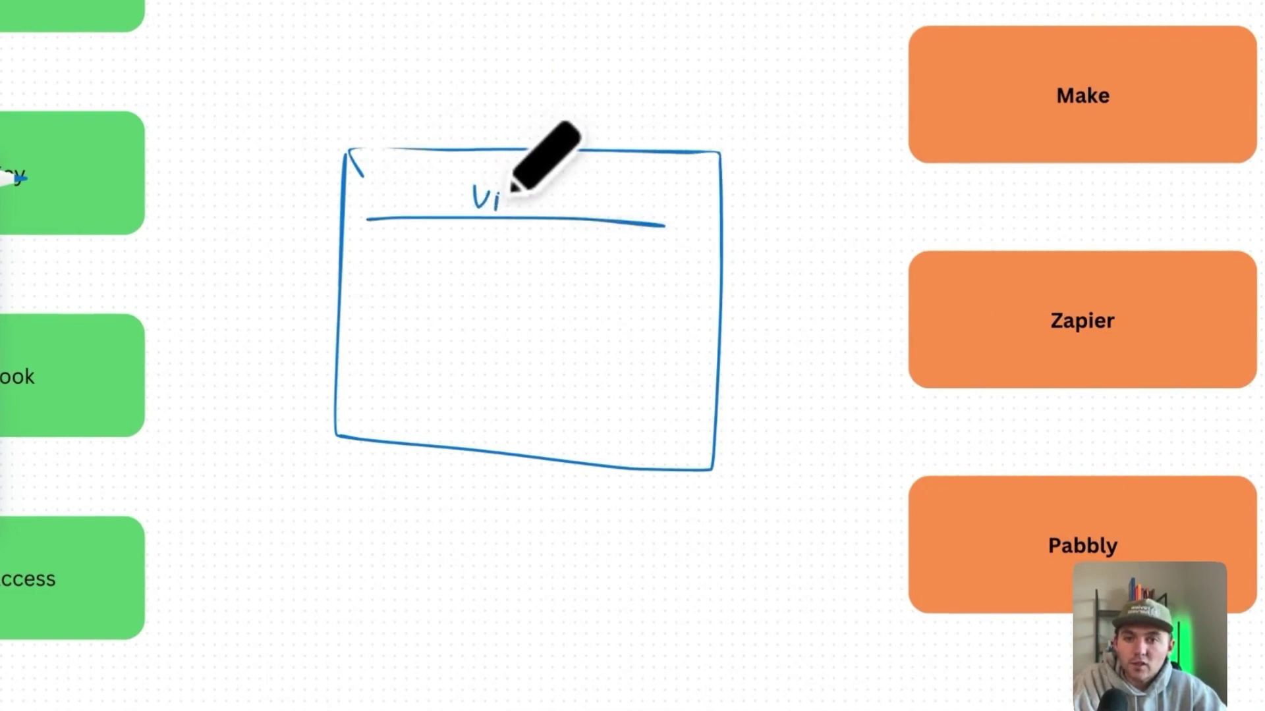
# Step: Write URL and Job in the box, add a checkmark, a line below, and an arrow
pyautogui.moveTo(538, 201); pyautogui.dragTo(535, 211)
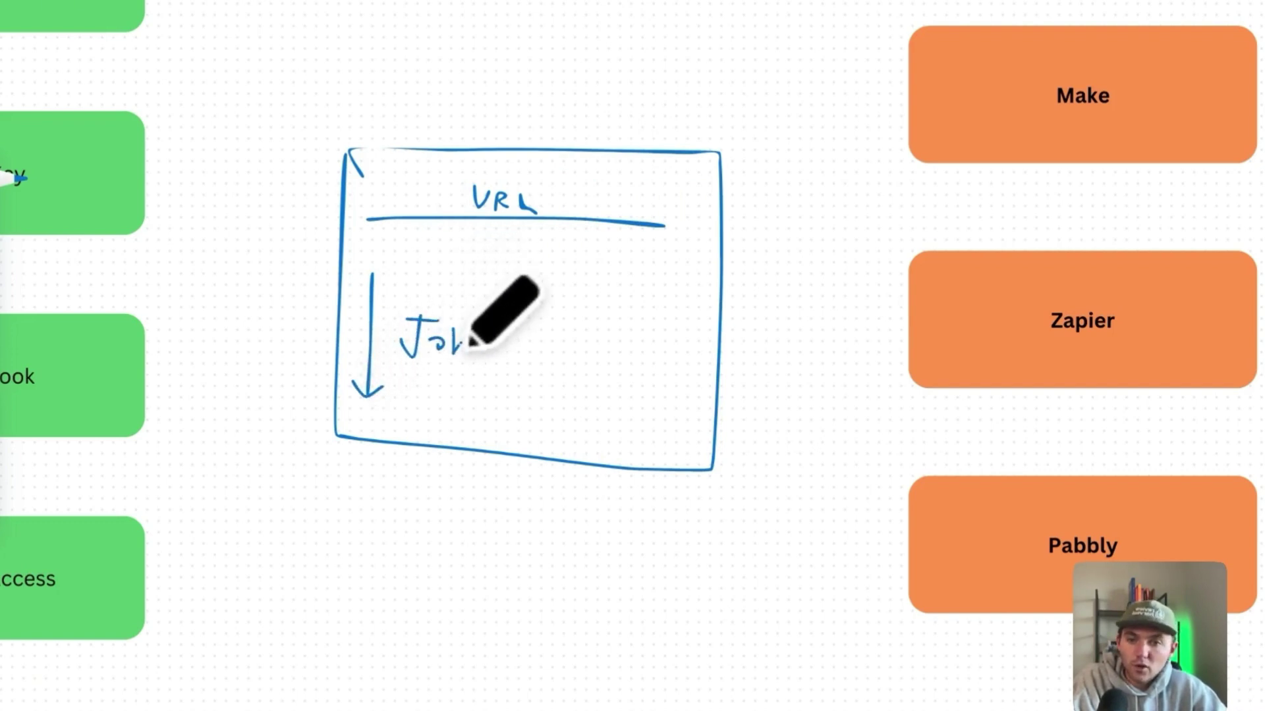
pyautogui.moveTo(469, 389); pyautogui.dragTo(465, 403)
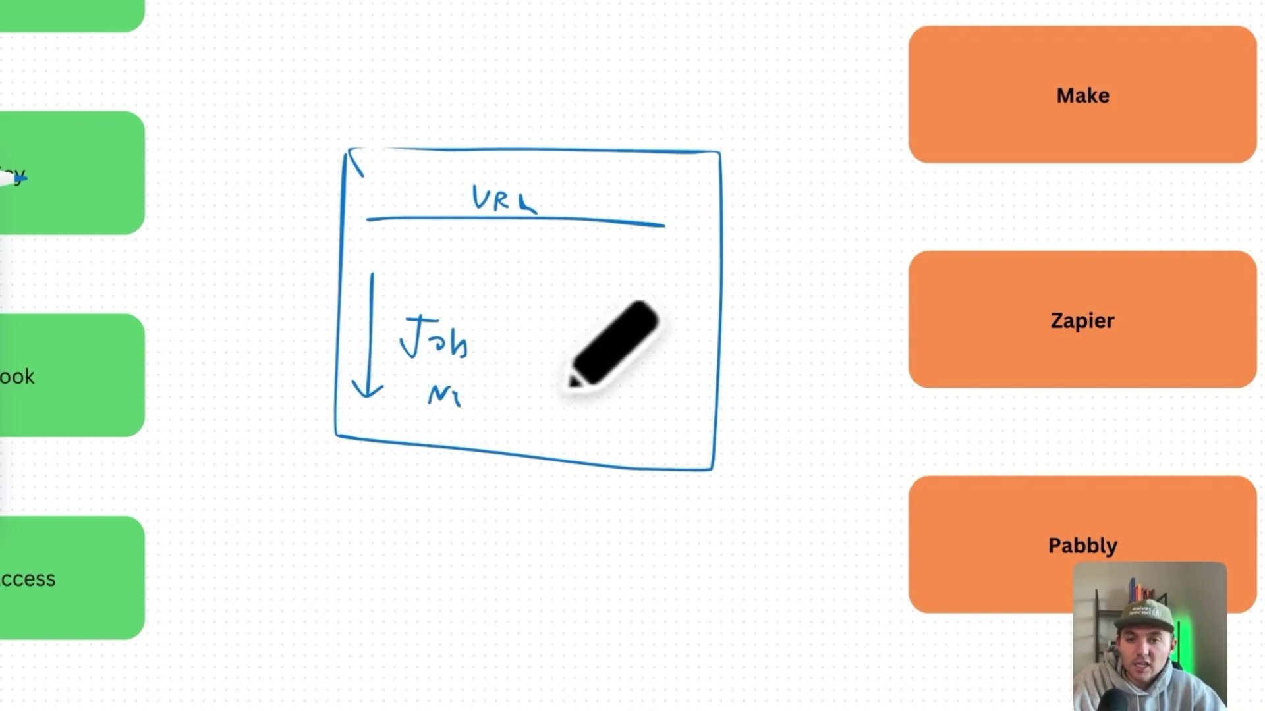
pyautogui.moveTo(687, 395); pyautogui.dragTo(714, 356)
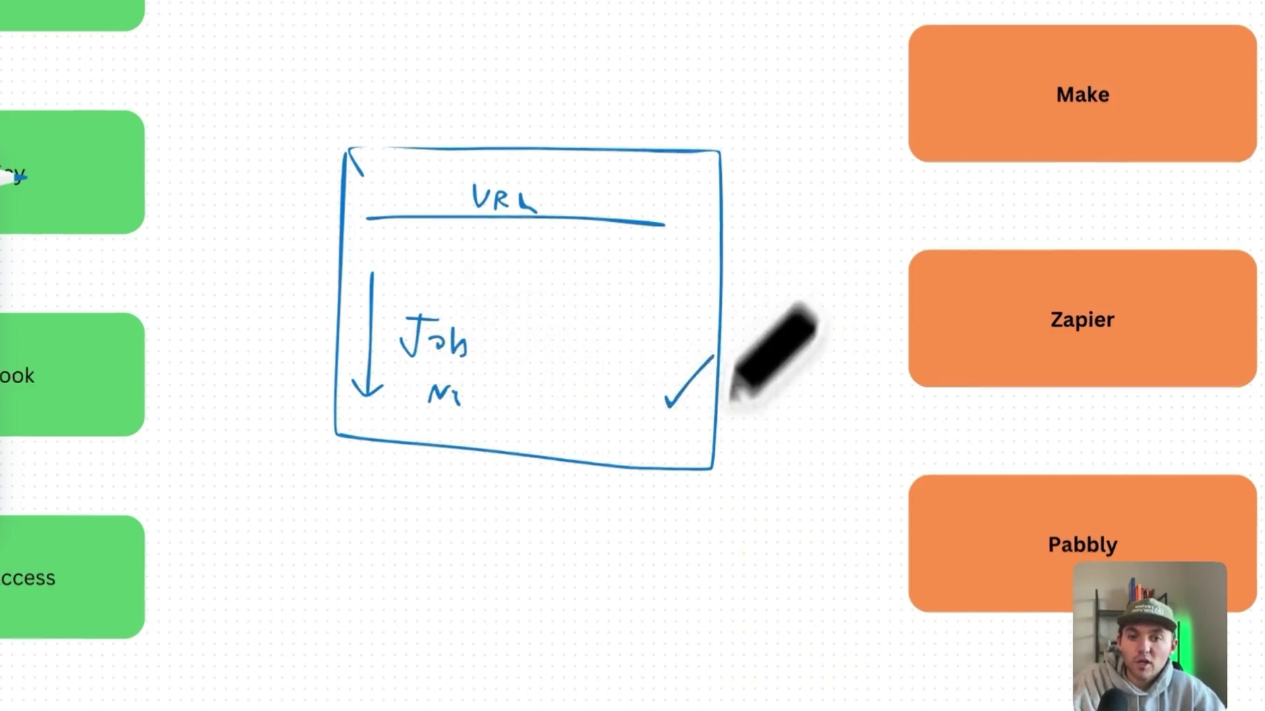
pyautogui.moveTo(359, 547); pyautogui.dragTo(680, 540)
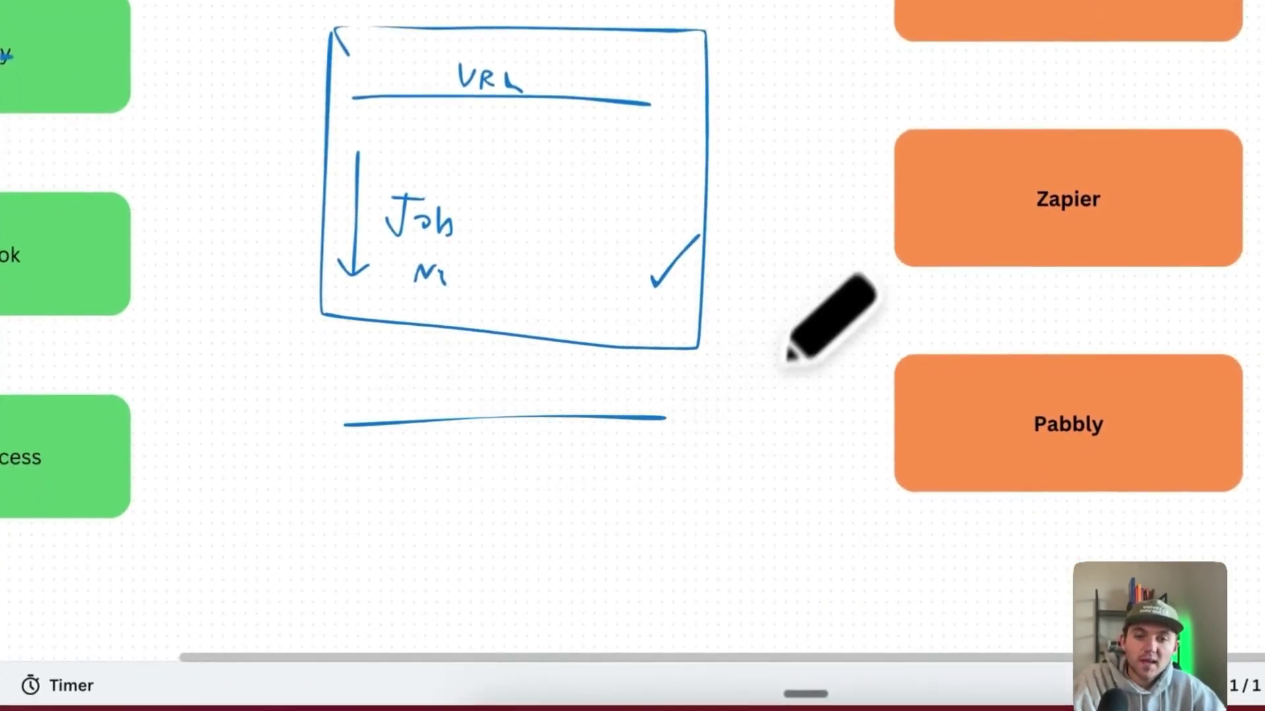
pyautogui.moveTo(746, 230)
pyautogui.mouseDown()
pyautogui.moveTo(752, 425)
pyautogui.moveTo(728, 409)
pyautogui.moveTo(780, 405)
pyautogui.mouseUp()
pyautogui.hscroll(3, 799, 396)
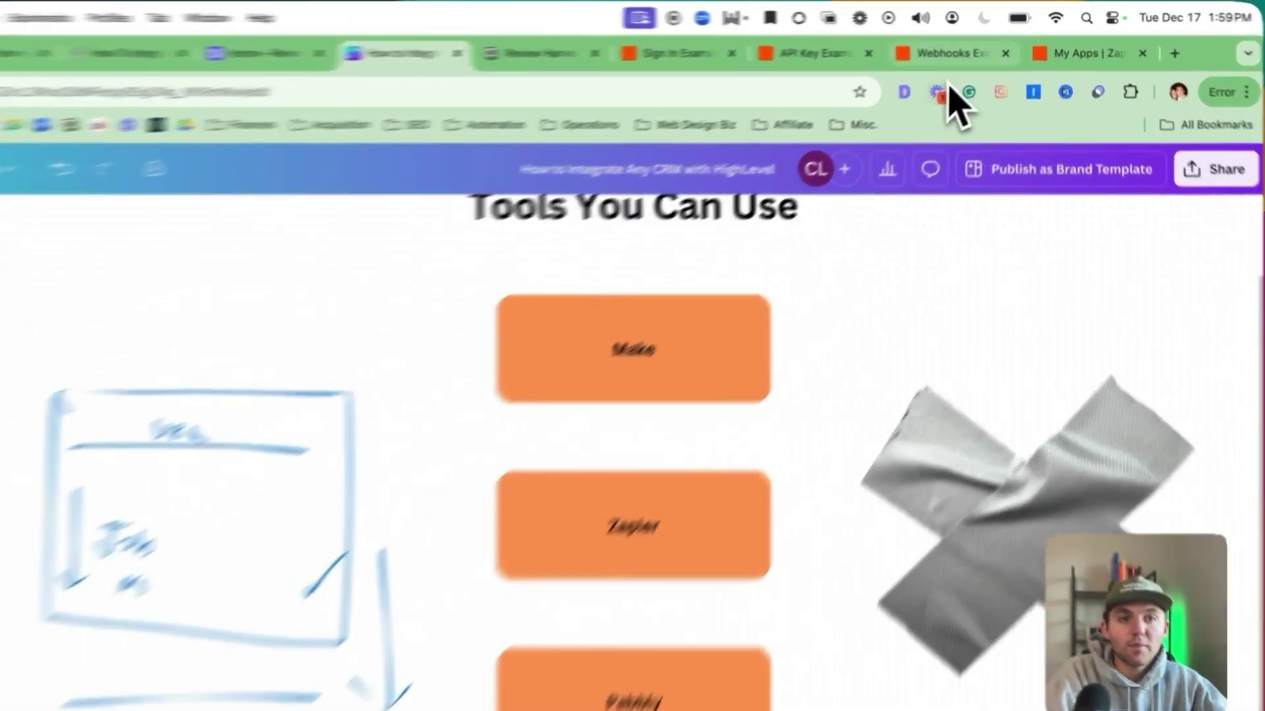
# Step: Return to the Webhooks Example Zap and open its LeadConnector action step's setup
pyautogui.click(975, 44)
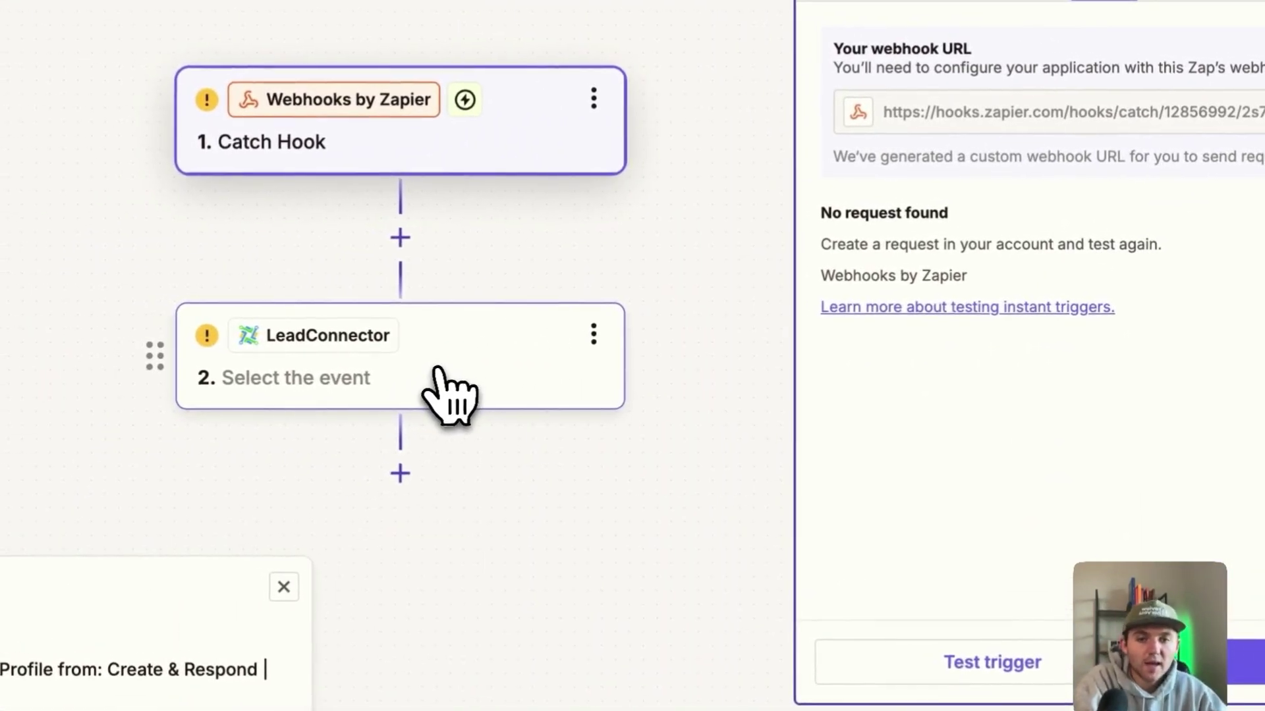
pyautogui.click(446, 389)
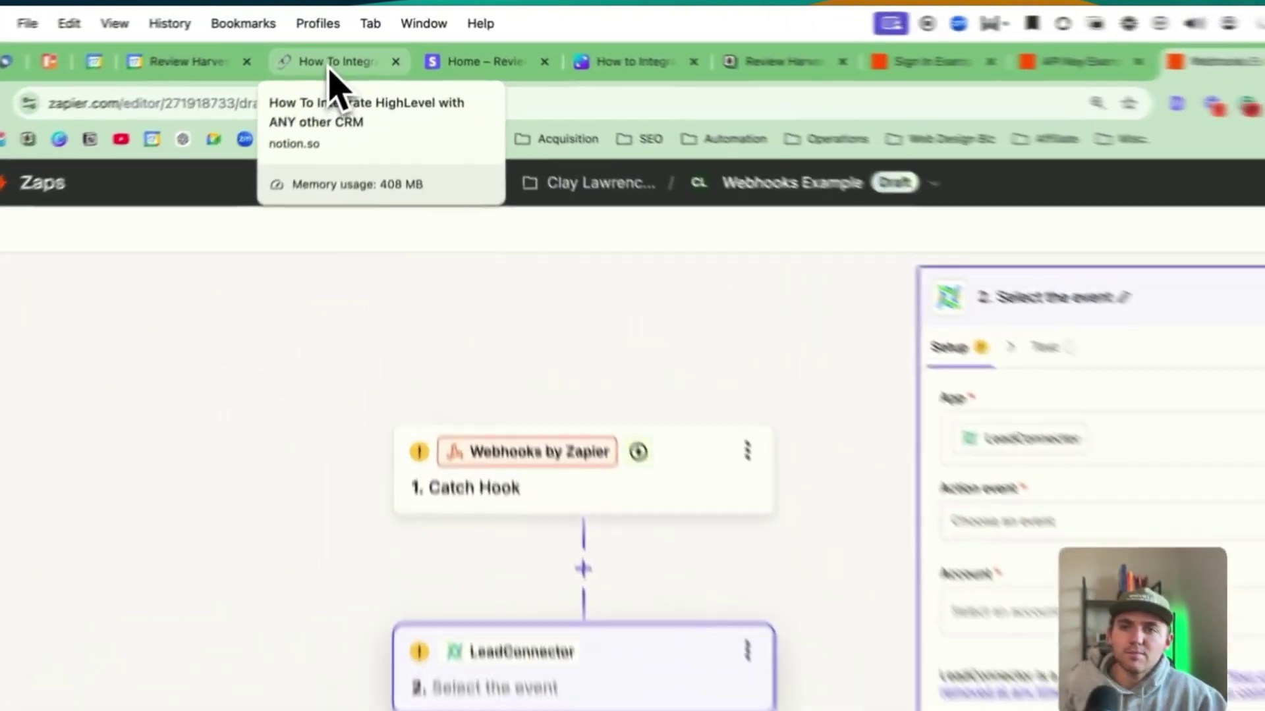
# Step: In Notion, expand use-case toggle 1 to reveal 'Chat Widget & Pop-up Form For Free Leads!'
pyautogui.click(348, 49)
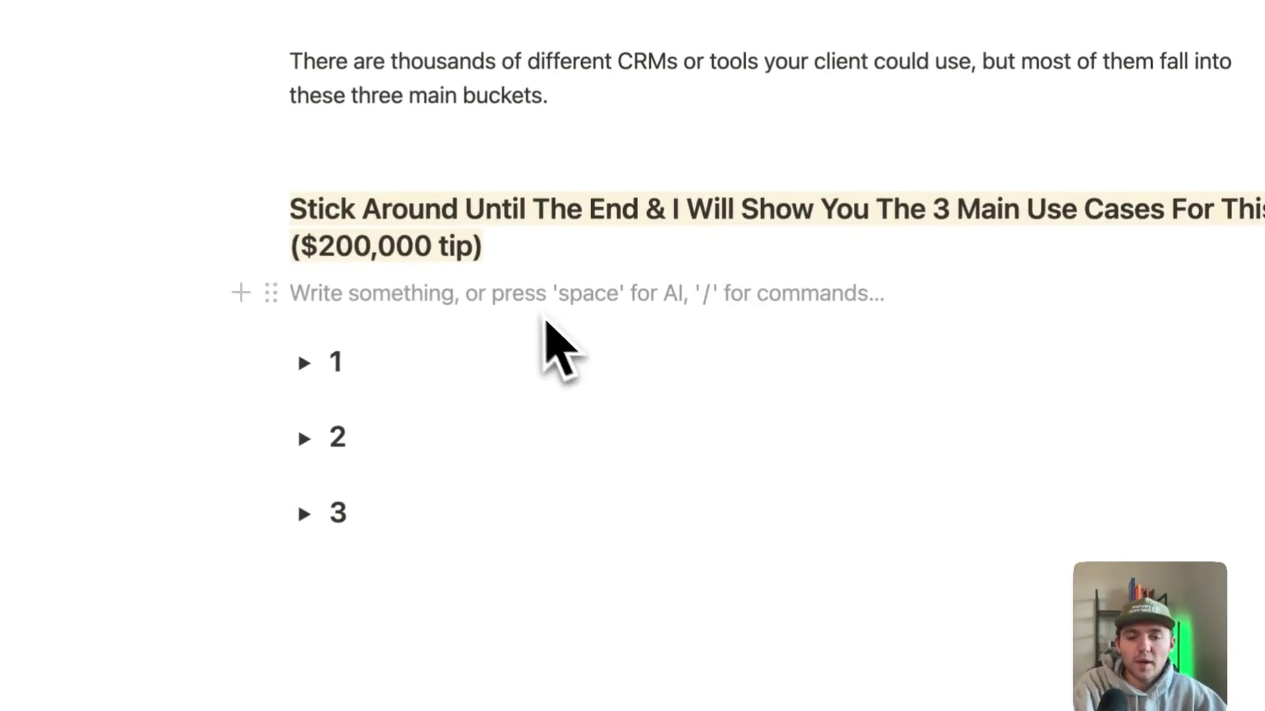
pyautogui.click(303, 363)
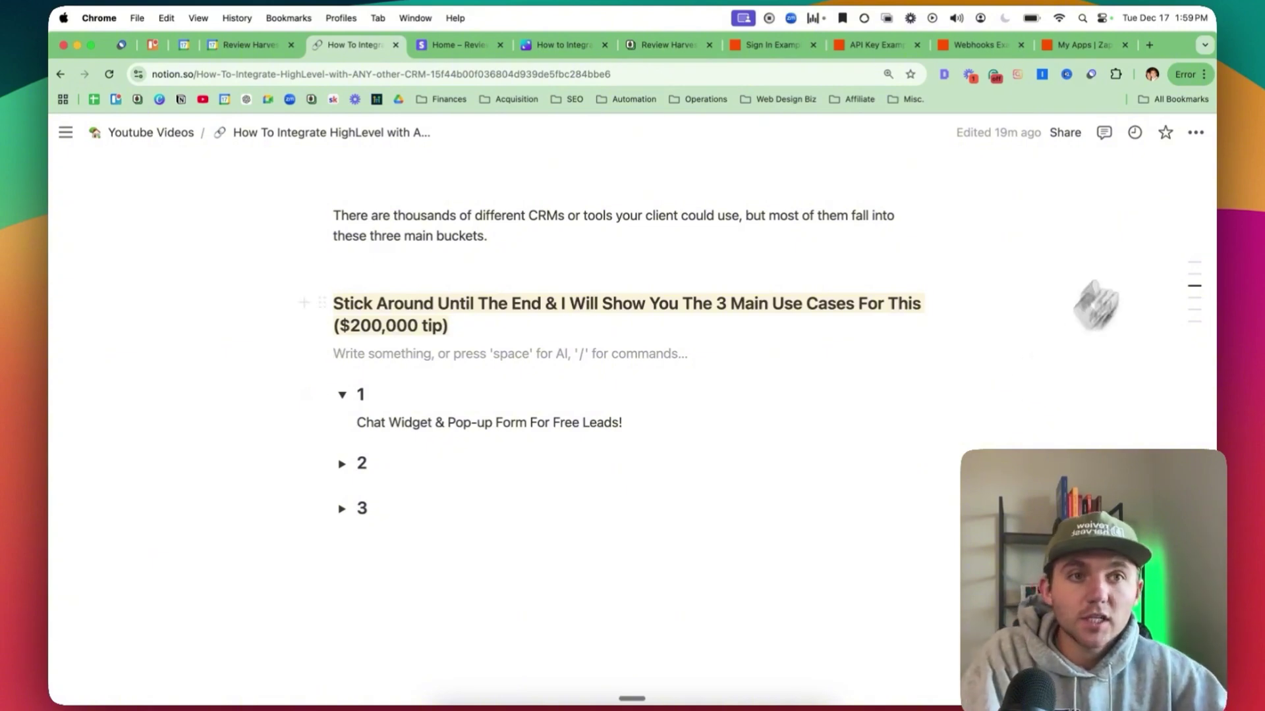
# Step: Search '30a' in a new tab, open the 30A Gulf Carts website, and open its 'Have a question?' chat form
pyautogui.click(1149, 45)
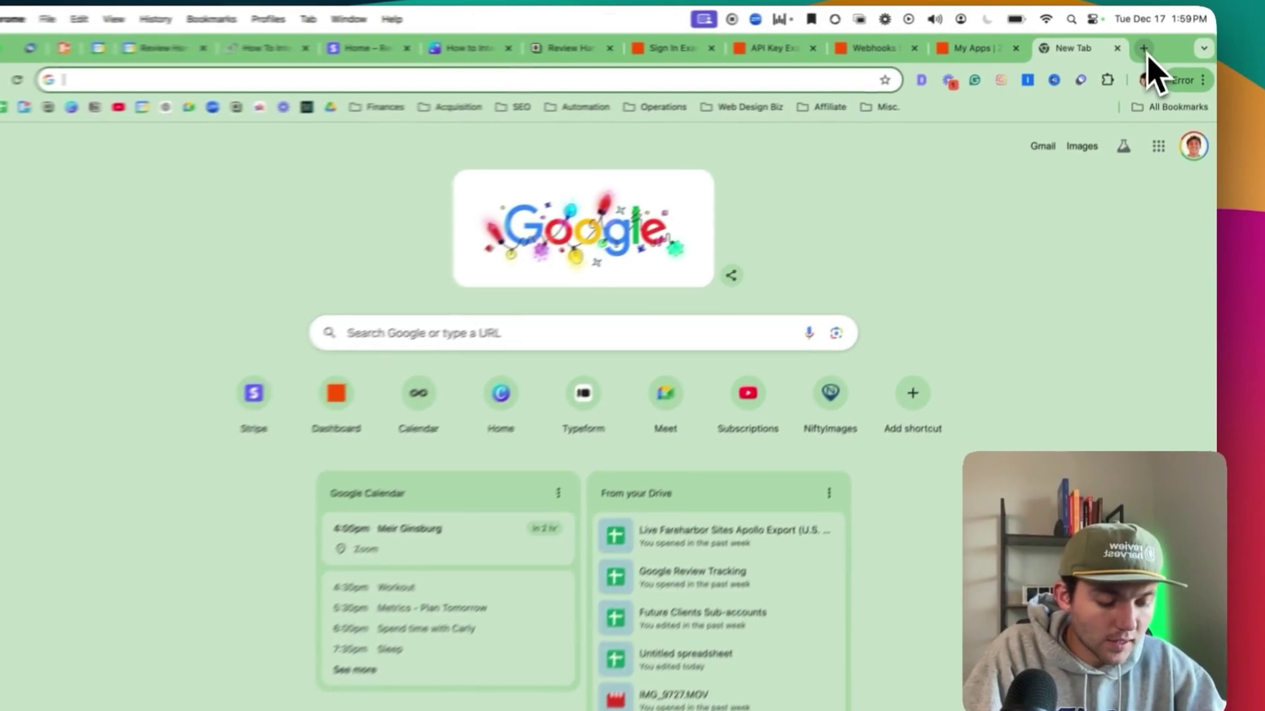
pyautogui.write('30a')
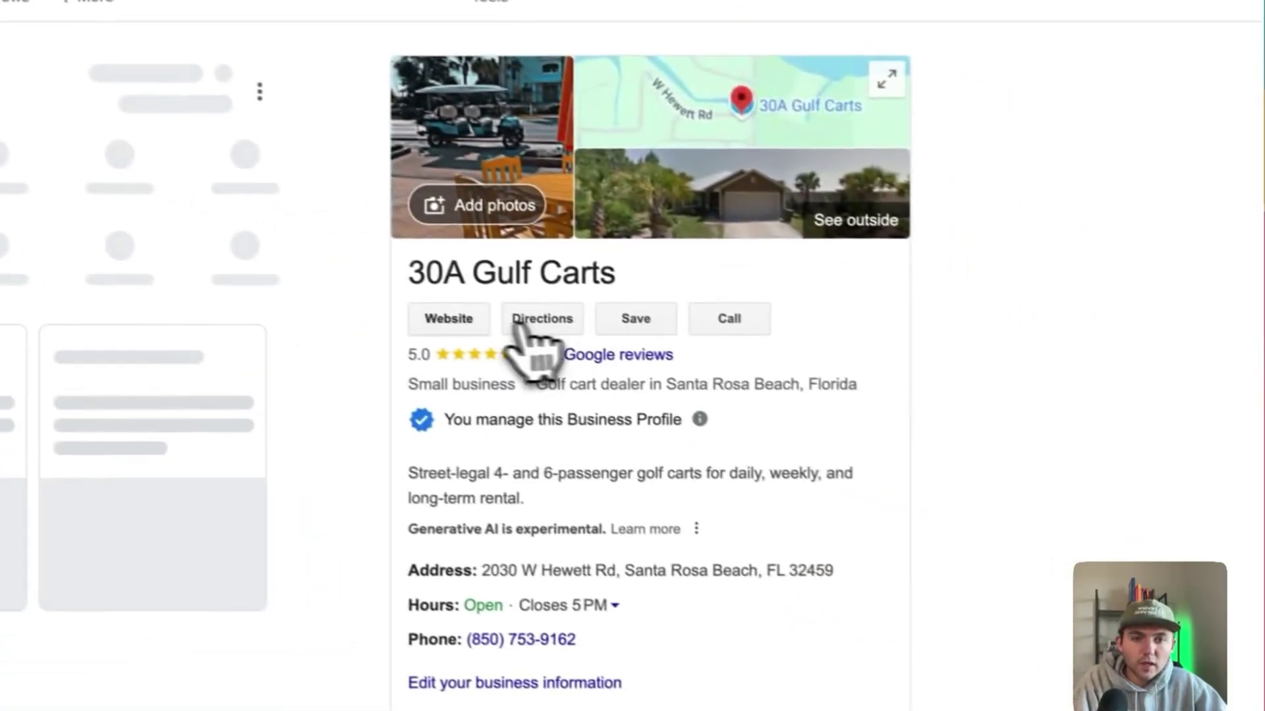
pyautogui.click(453, 323)
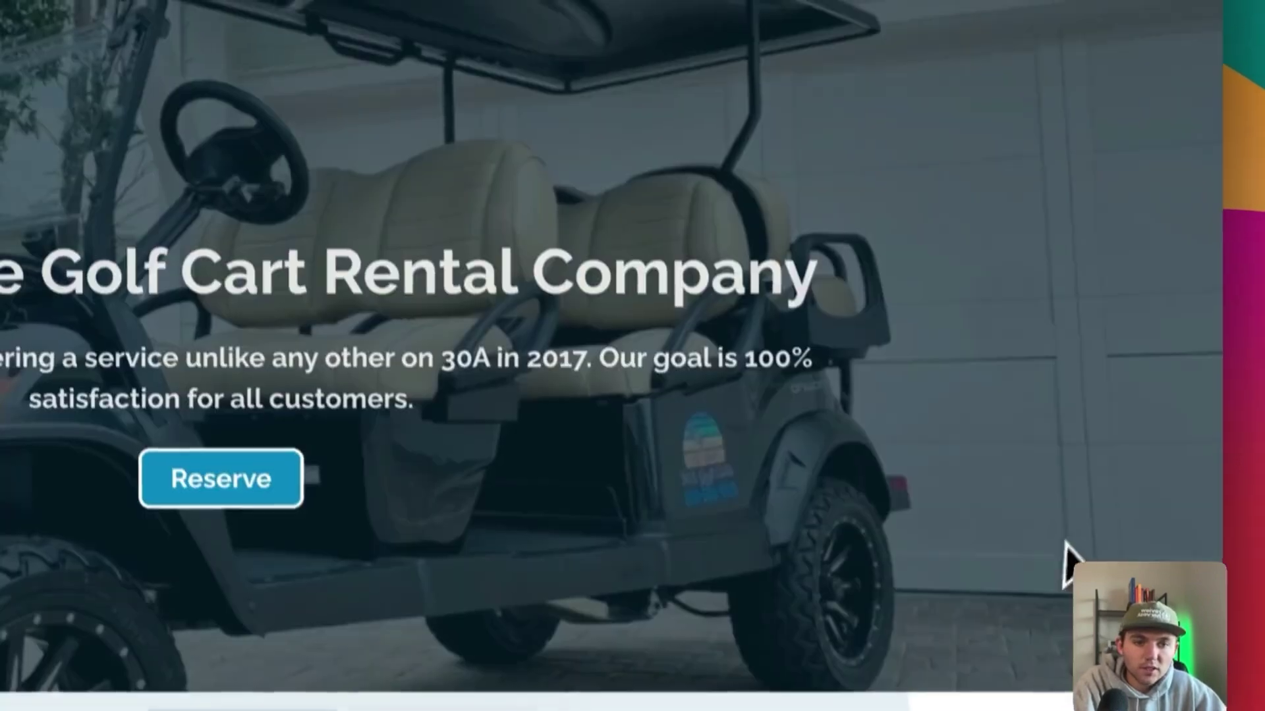
pyautogui.scroll(-8, 1036, 288)
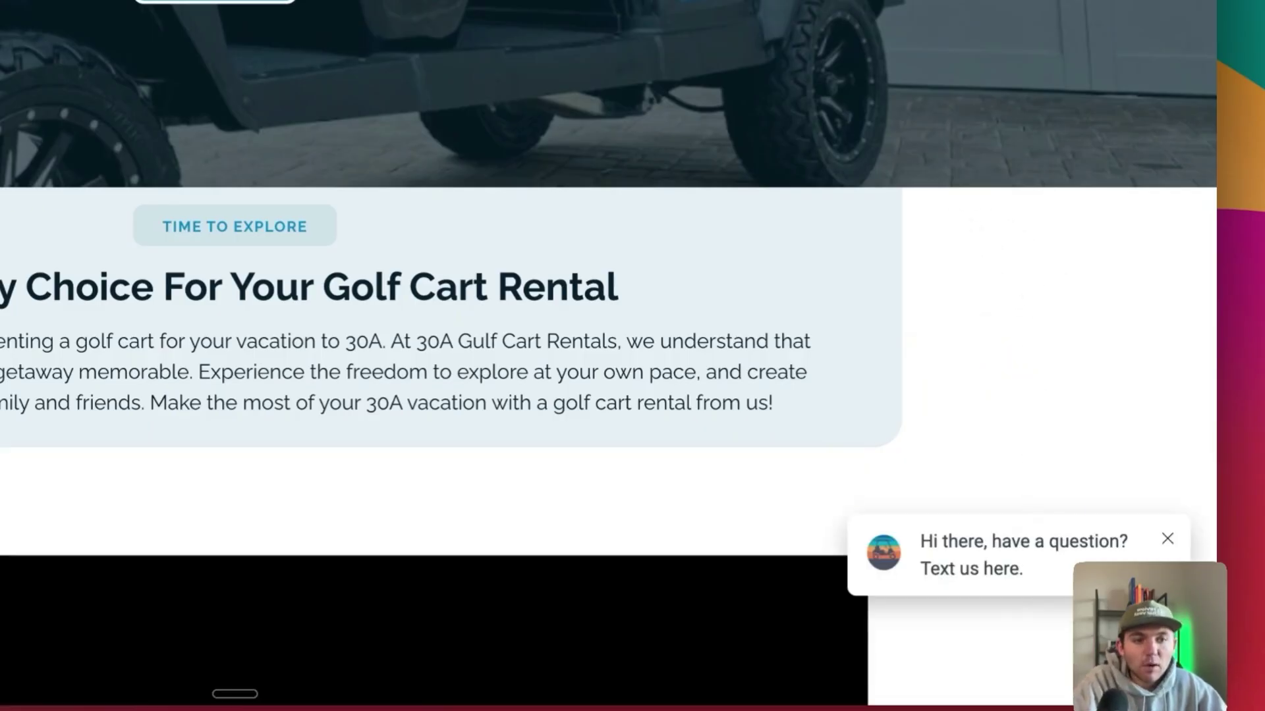
pyautogui.click(1023, 555)
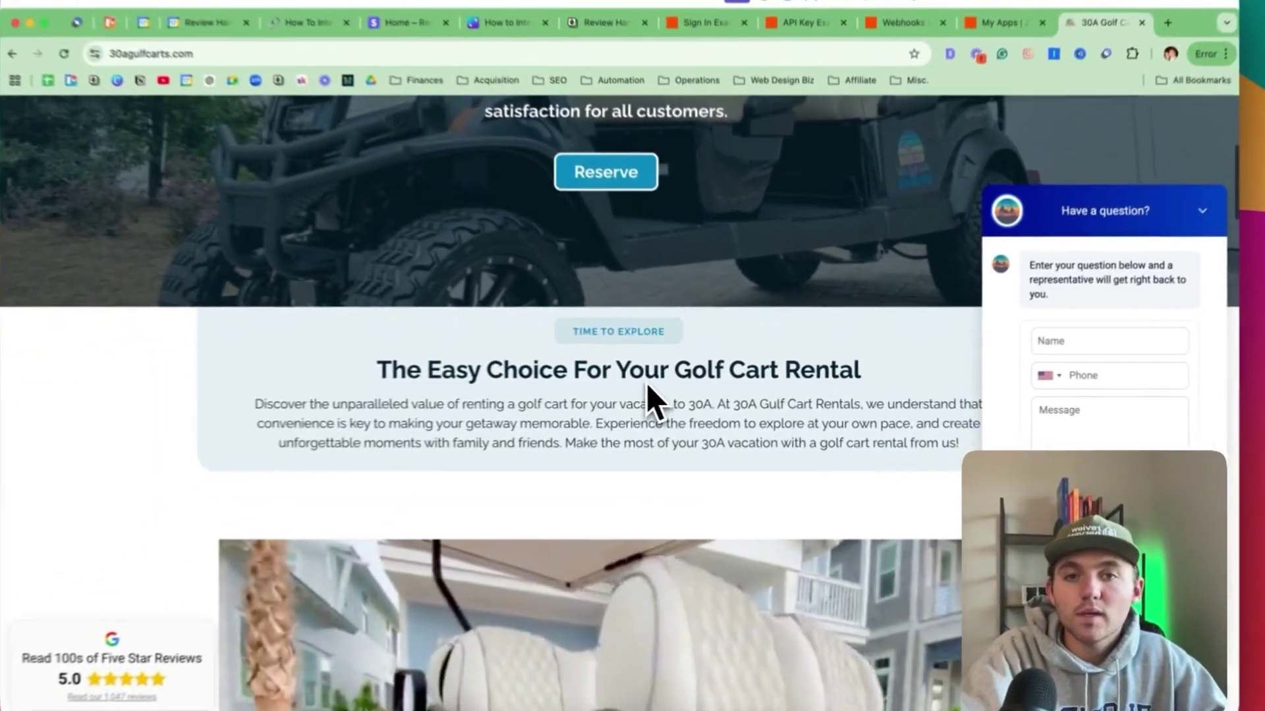
pyautogui.scroll(5, 277, 349)
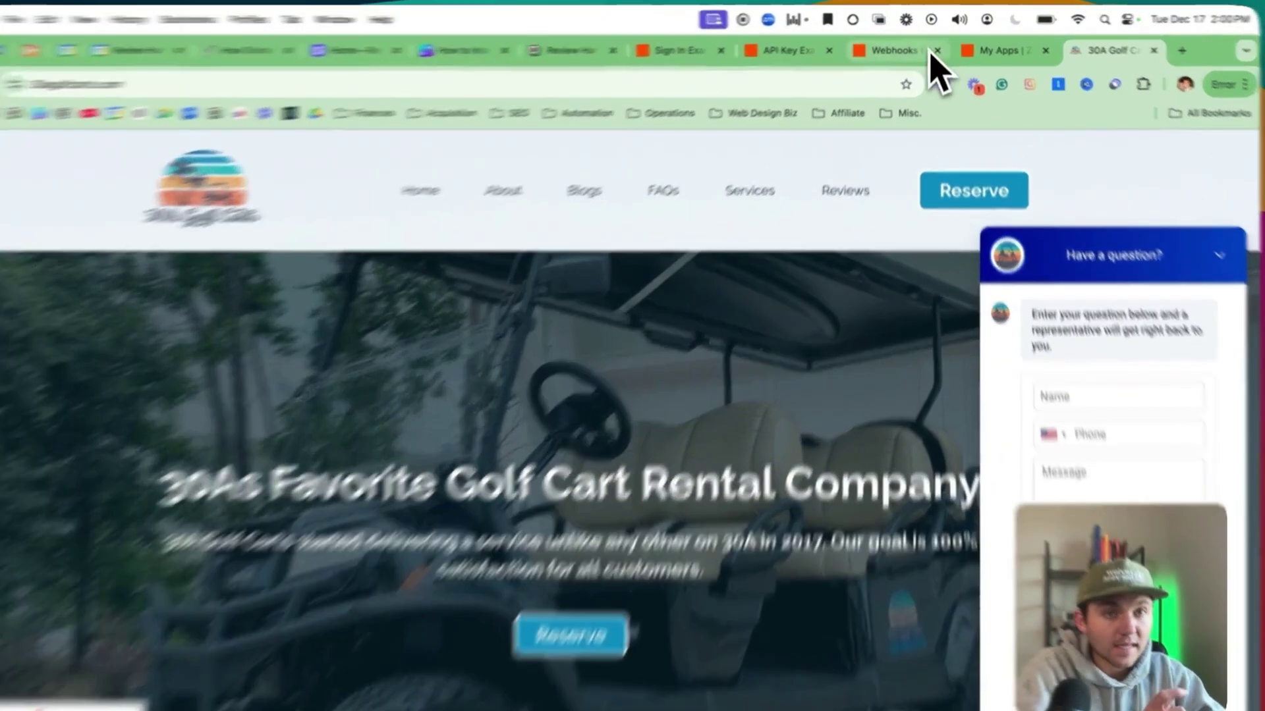
# Step: Reopen the Webhooks Example Zap and go back into its Catch Hook trigger setup
pyautogui.click(906, 45)
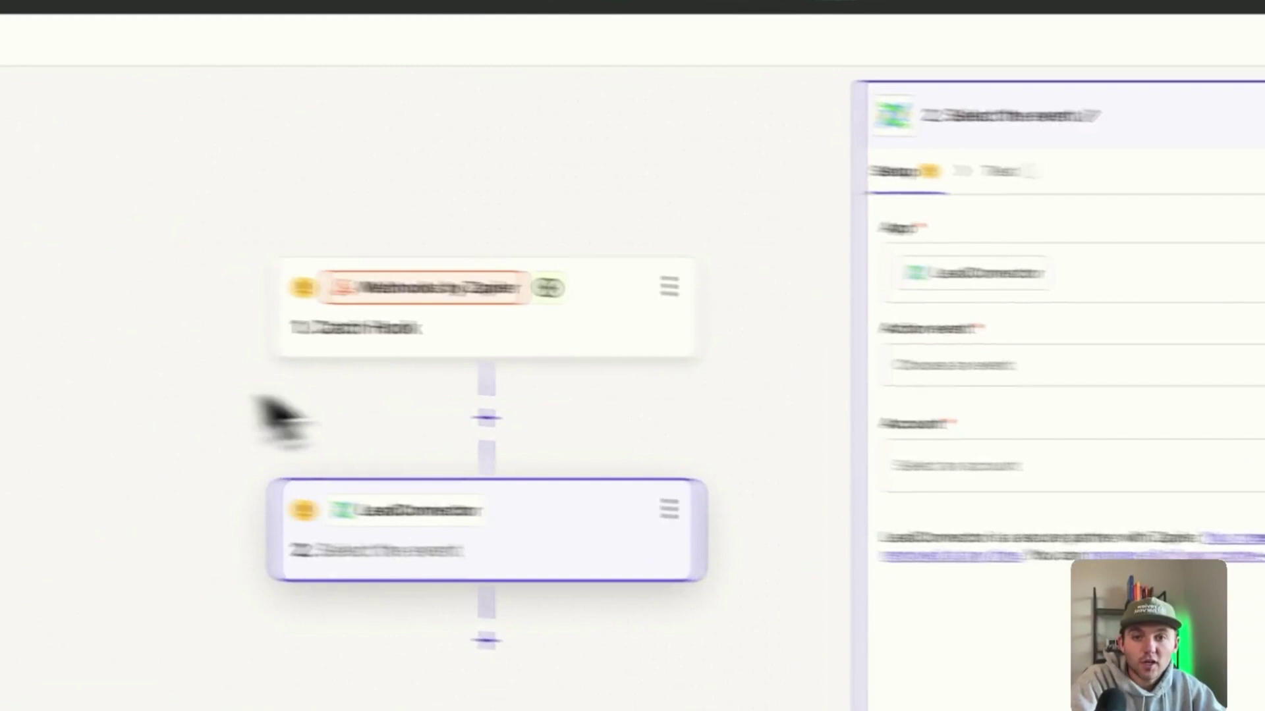
pyautogui.click(955, 349)
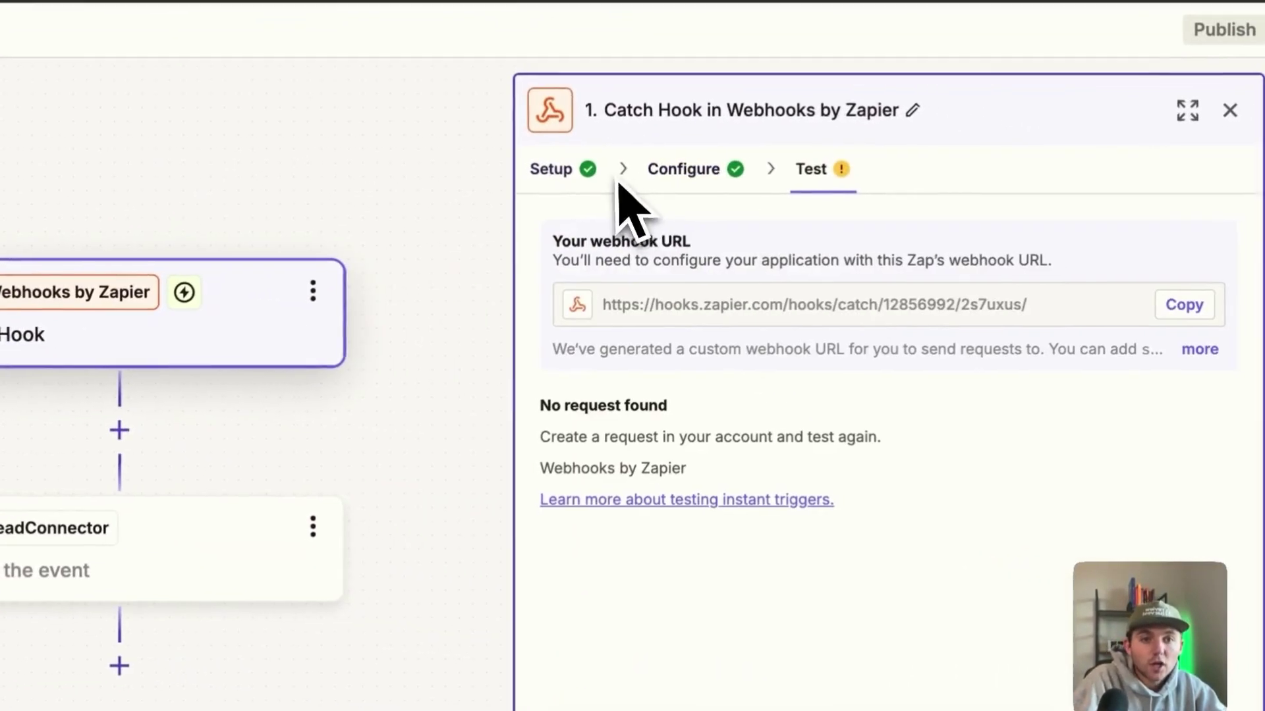
pyautogui.click(557, 169)
# Step: Replace the trigger with LeadConnector's Pipeline Stage Changed event, searching 'ledd' for the app
pyautogui.click(705, 378)
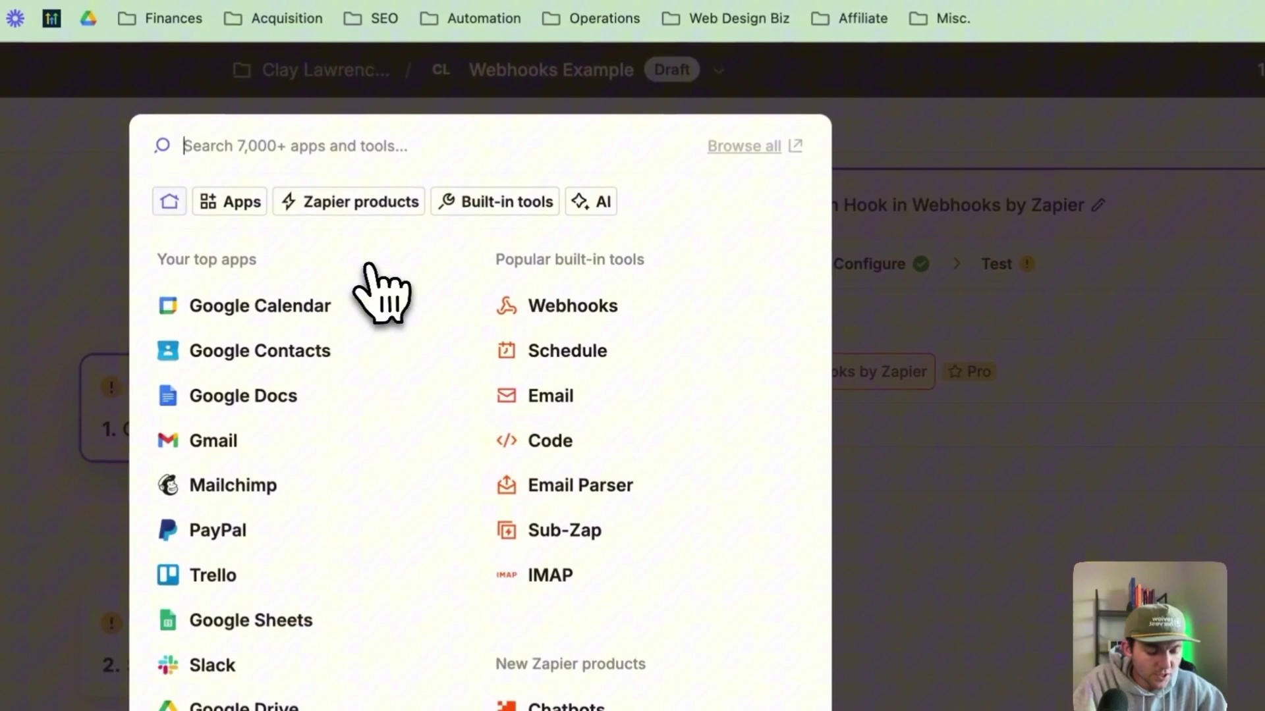
pyautogui.write('led')
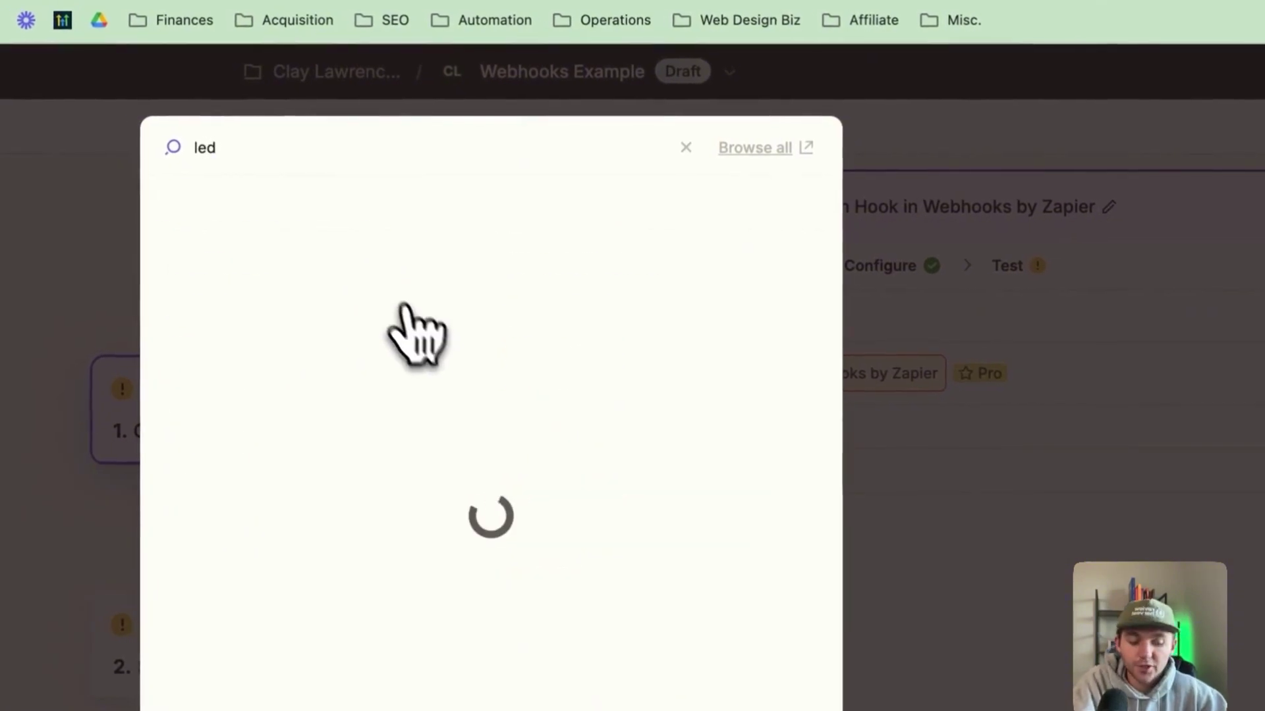
pyautogui.write('d')
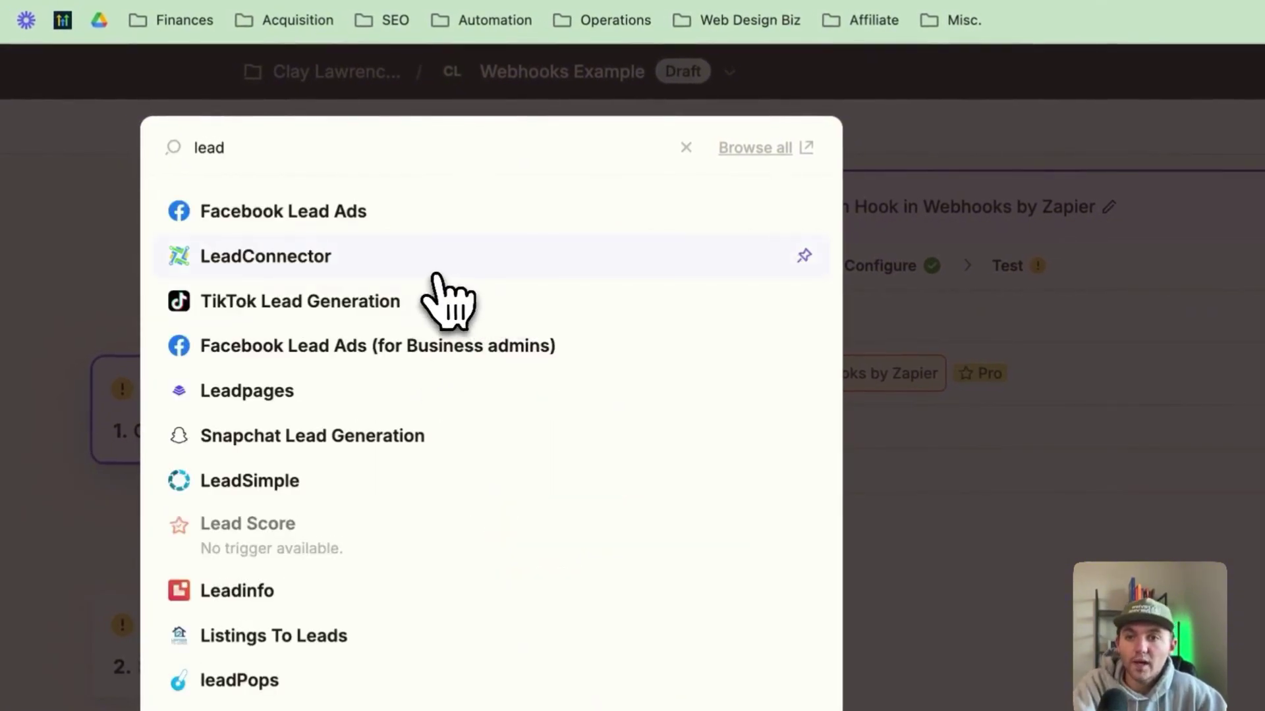
pyautogui.click(438, 264)
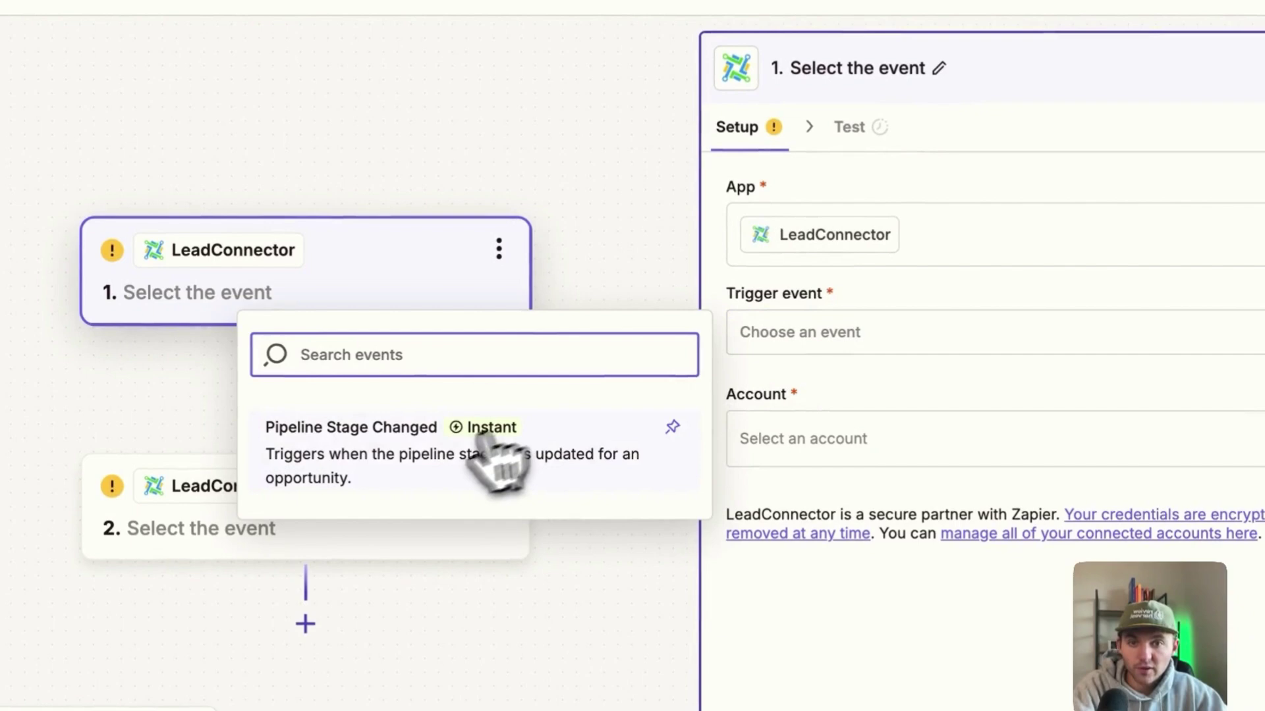
pyautogui.click(481, 436)
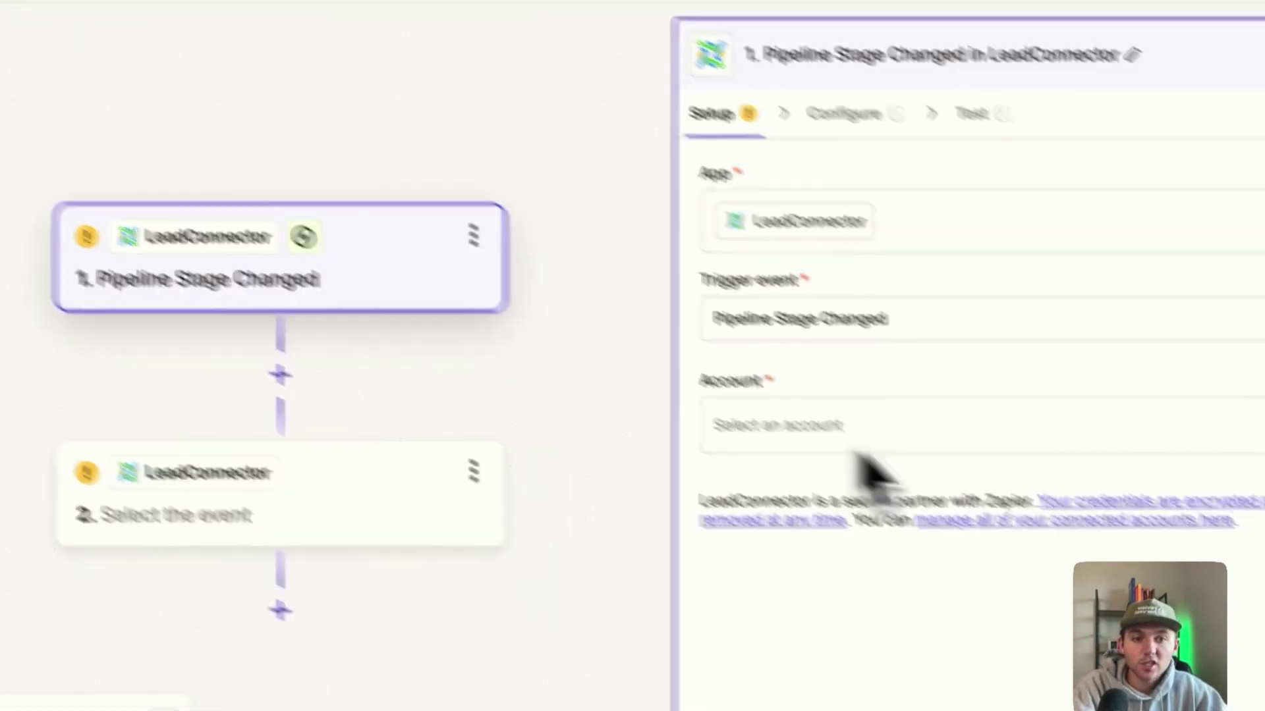
pyautogui.click(297, 484)
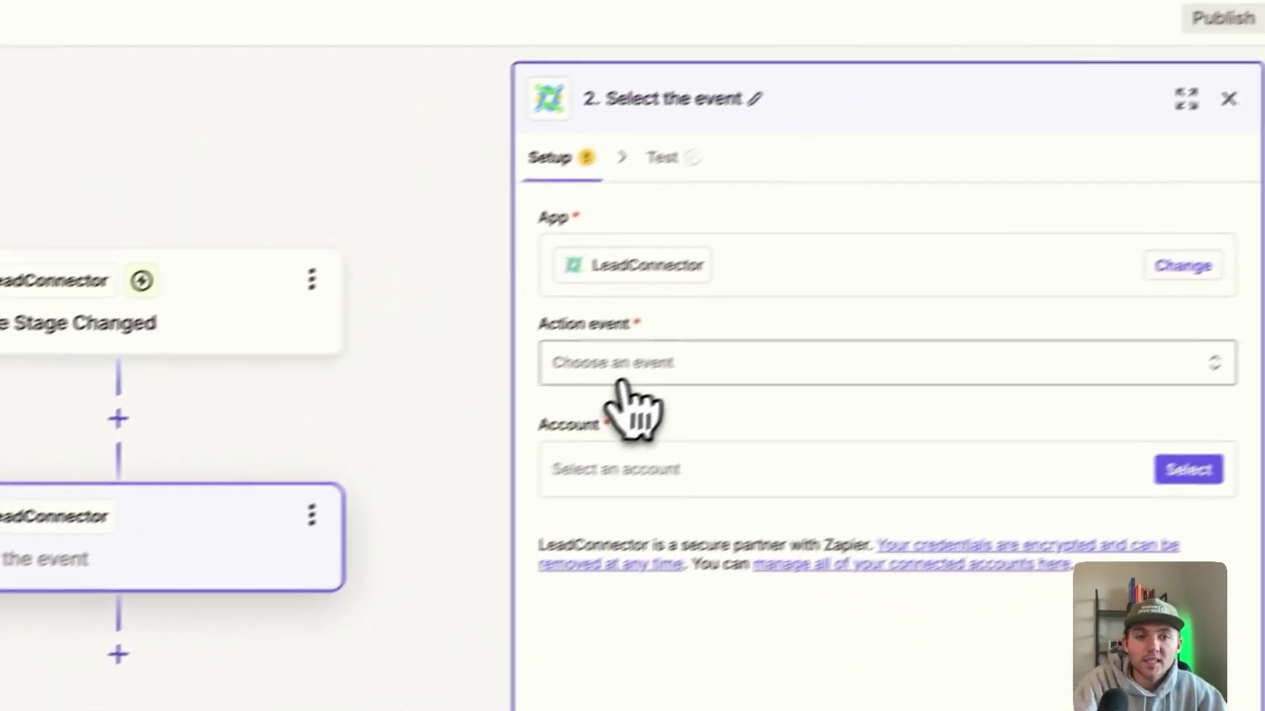
# Step: Swap the second step's app to Jobber, found by searching 'jobber'
pyautogui.click(1229, 143)
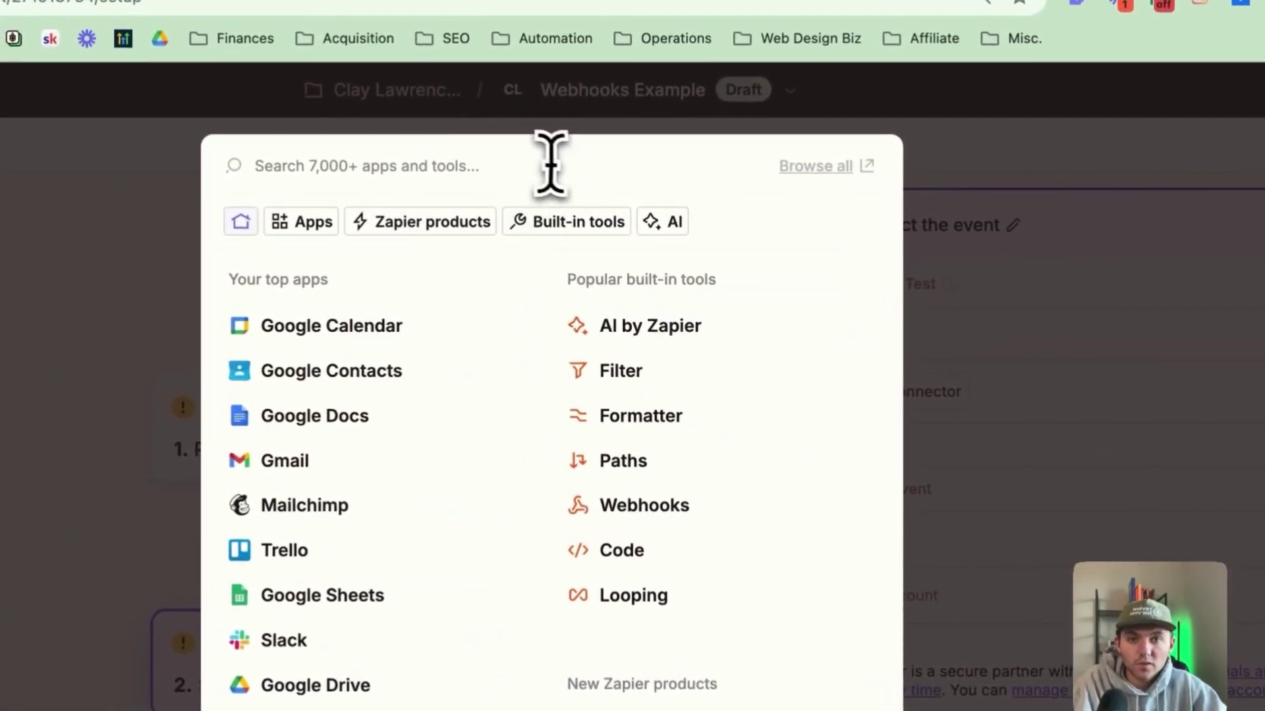
pyautogui.write('jobber')
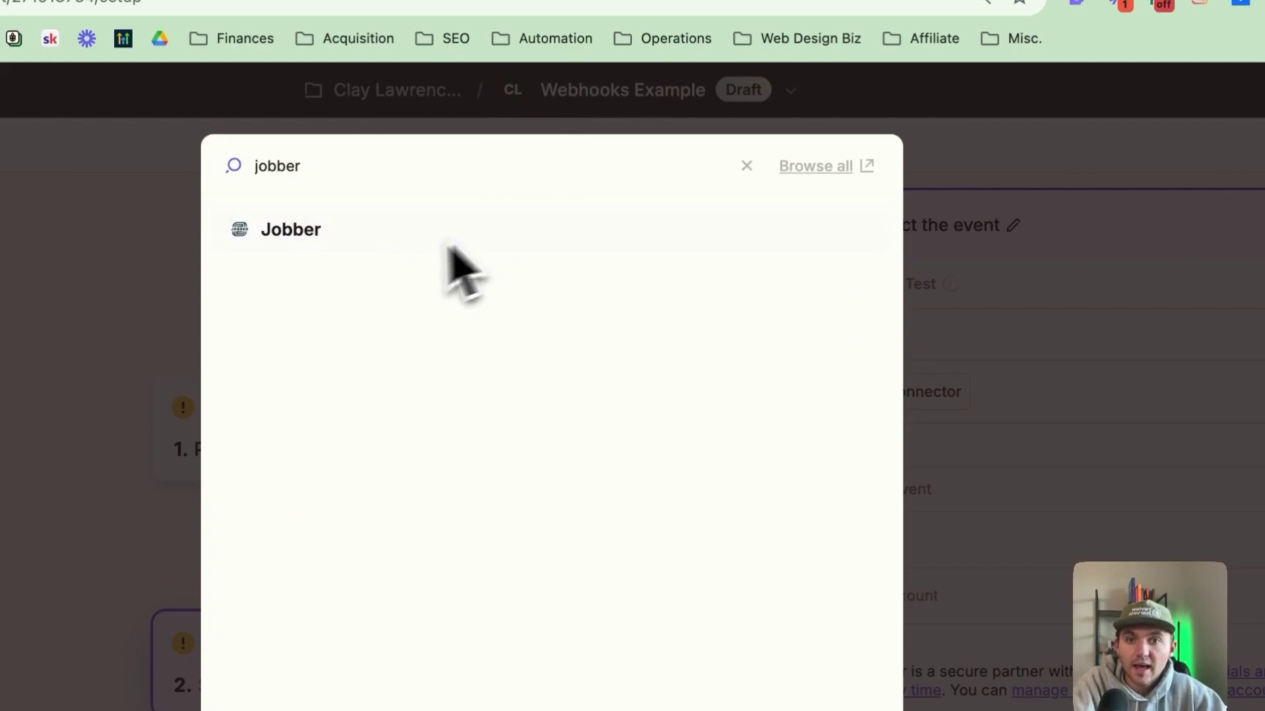
pyautogui.click(395, 231)
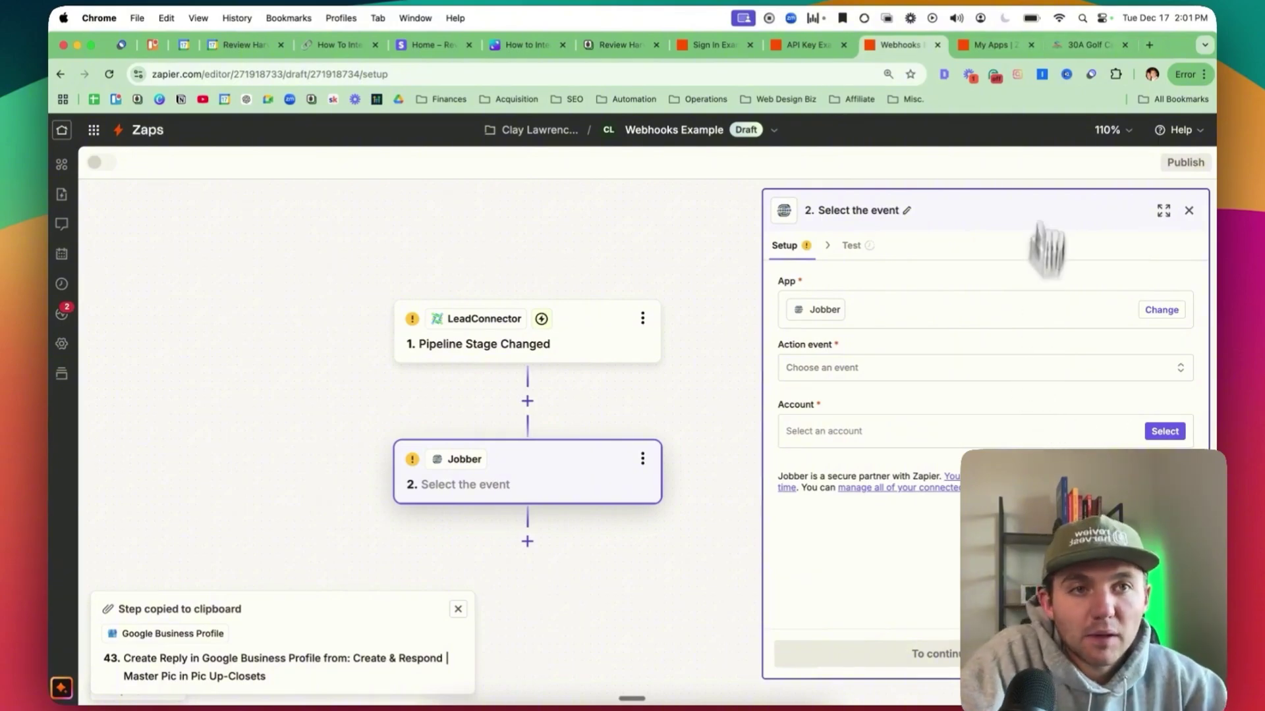
# Step: Bring up the 30A Gulf Carts site with its 'Have a question?' chat form
pyautogui.click(1080, 44)
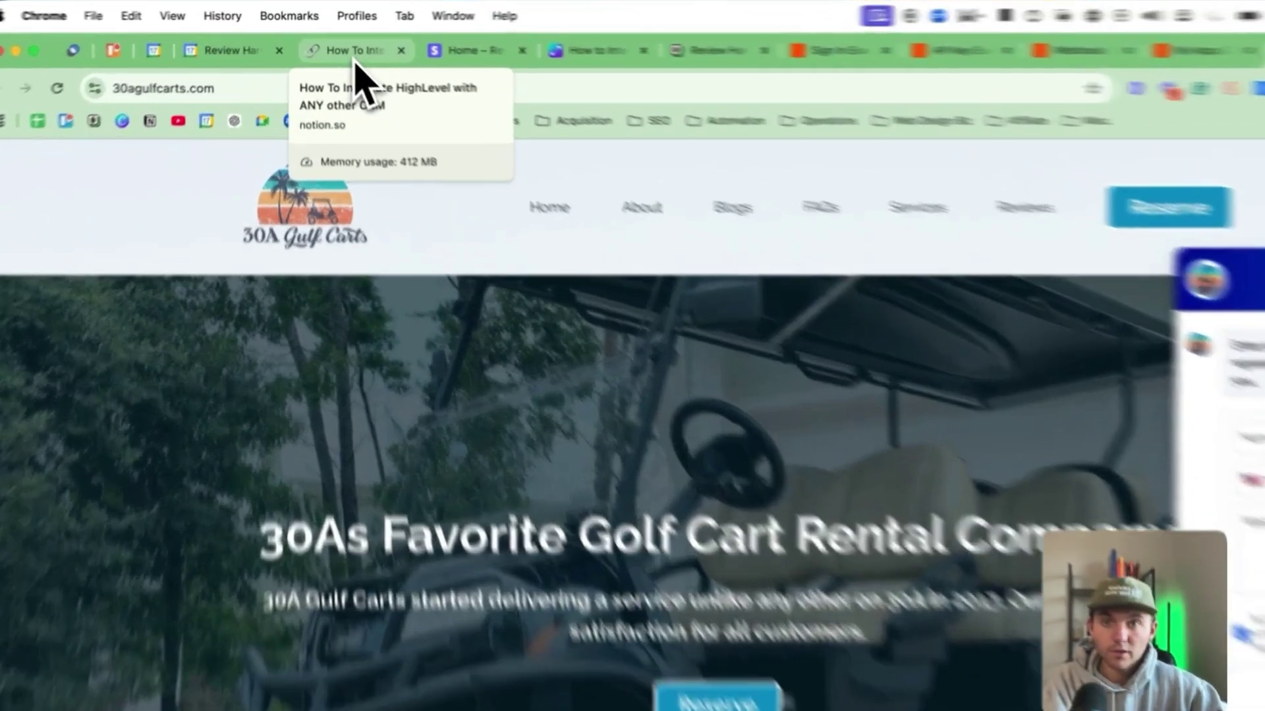
# Step: In the HighLevel notes, collapse use cases 1 and 2 and expand use case 3, Google Review Automation
pyautogui.click(338, 48)
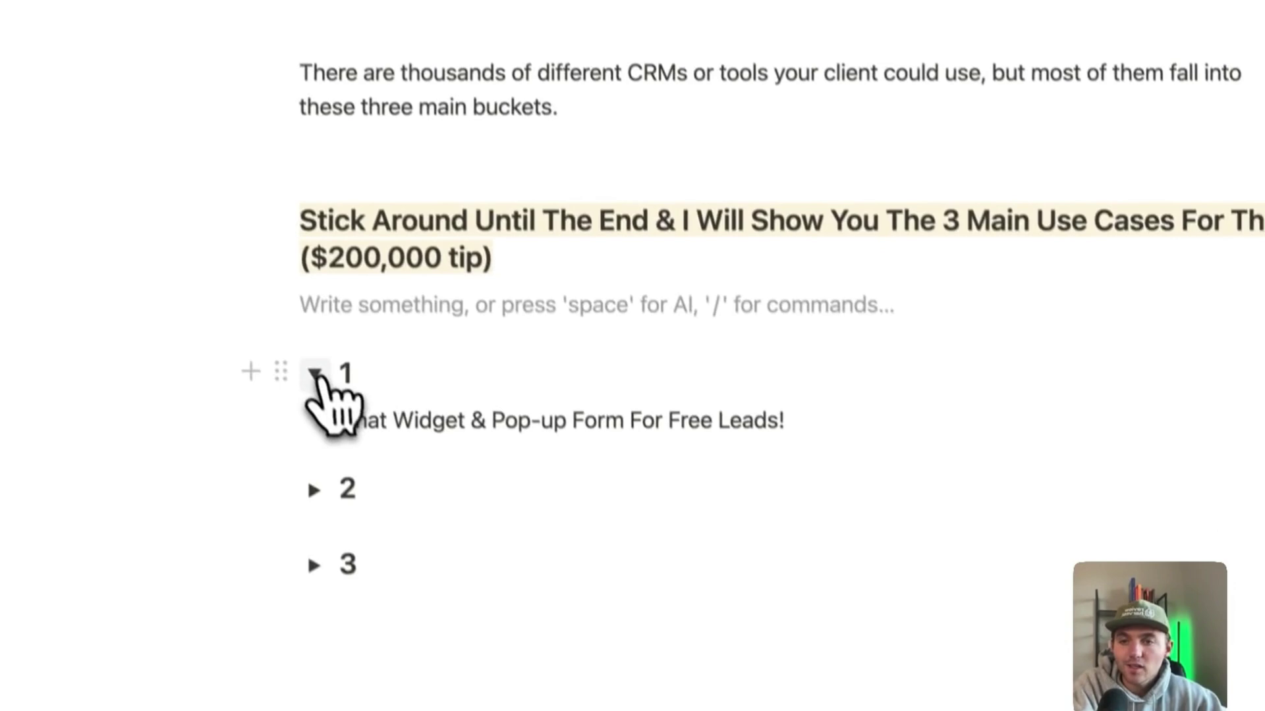
pyautogui.click(315, 373)
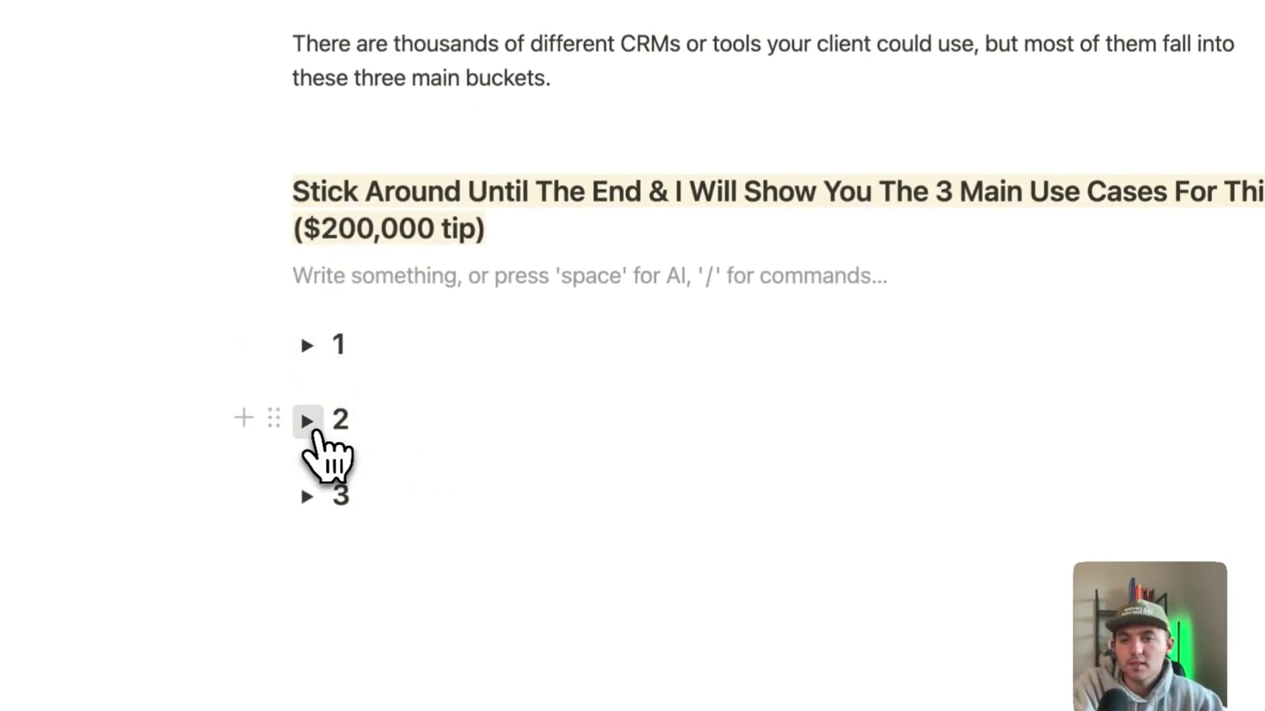
pyautogui.click(314, 431)
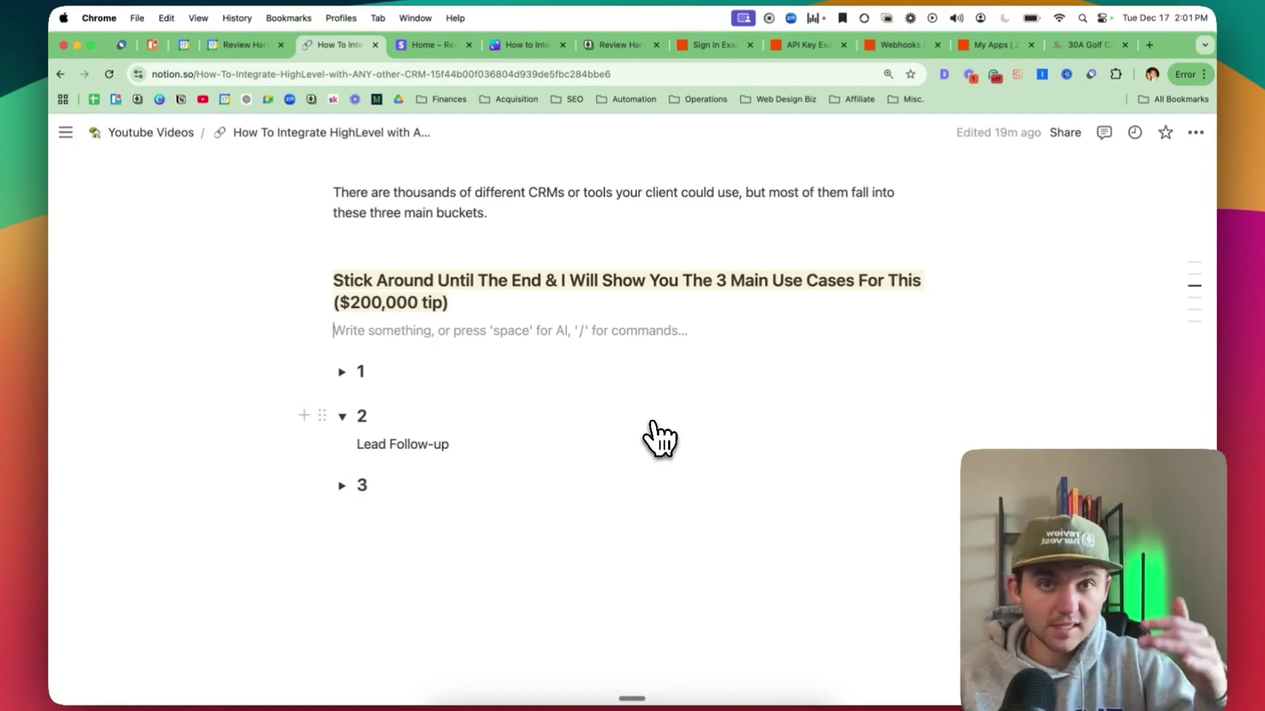
pyautogui.click(804, 45)
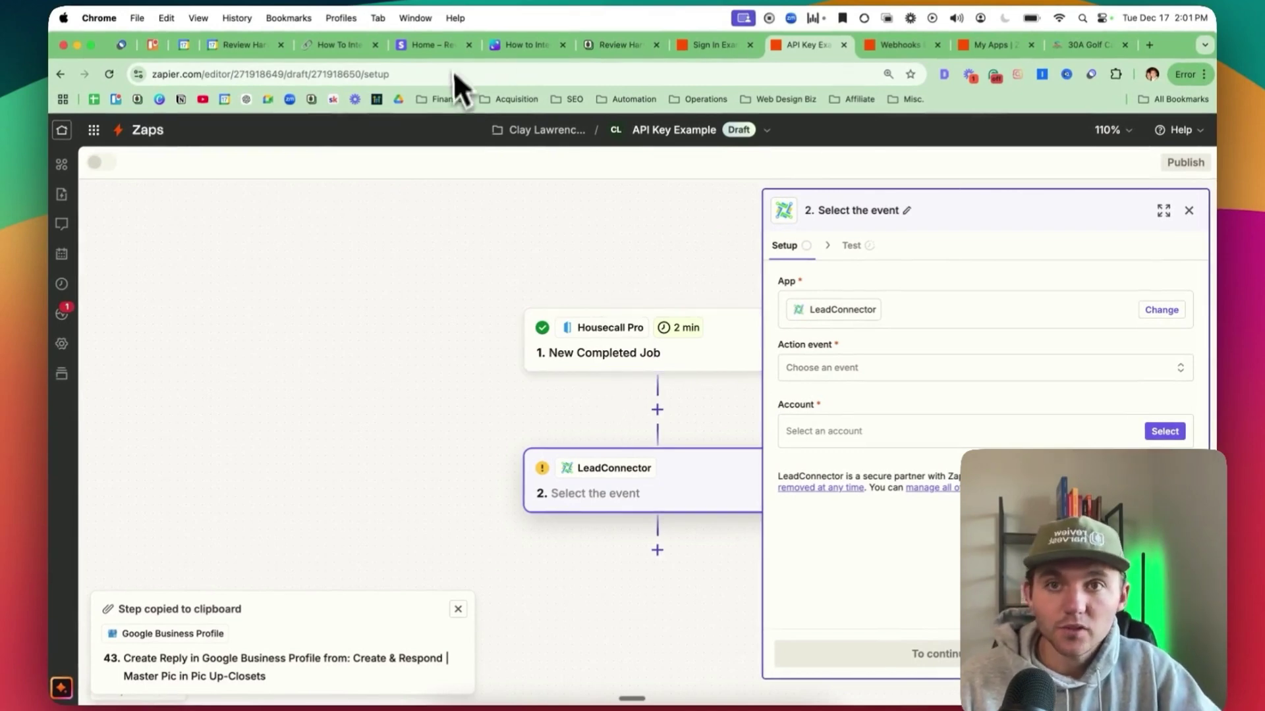
pyautogui.click(323, 48)
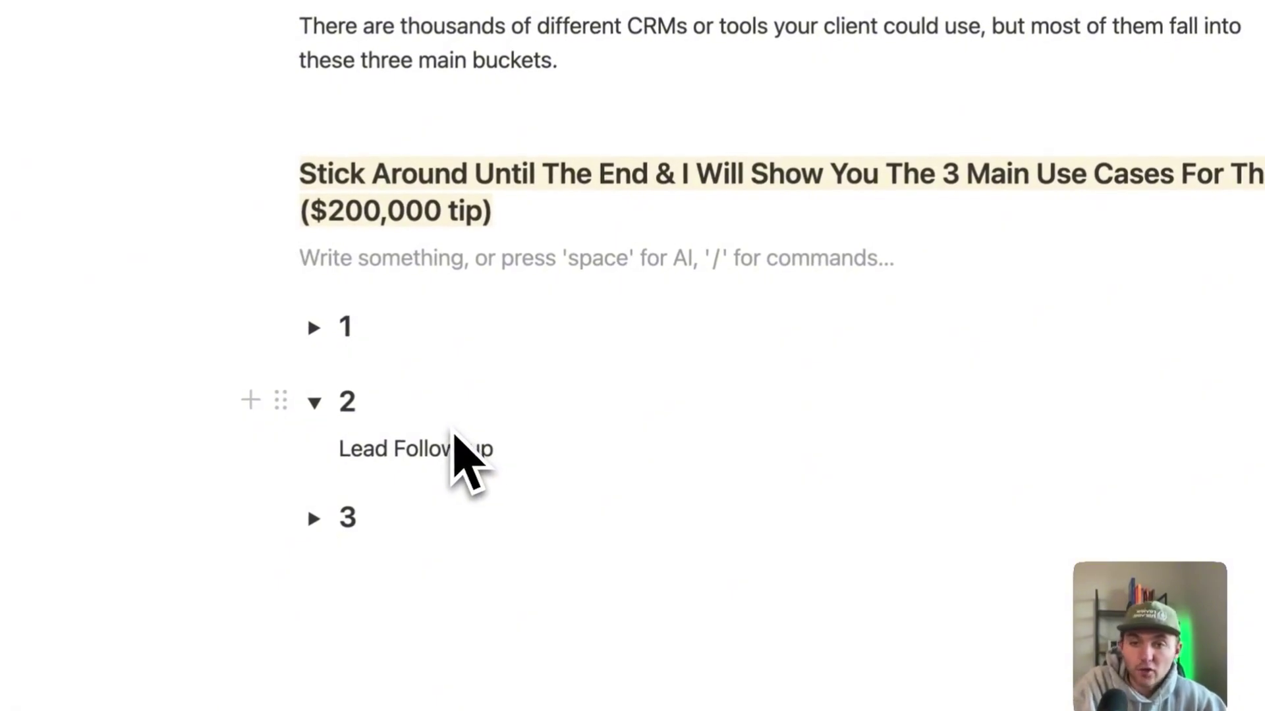
pyautogui.click(314, 402)
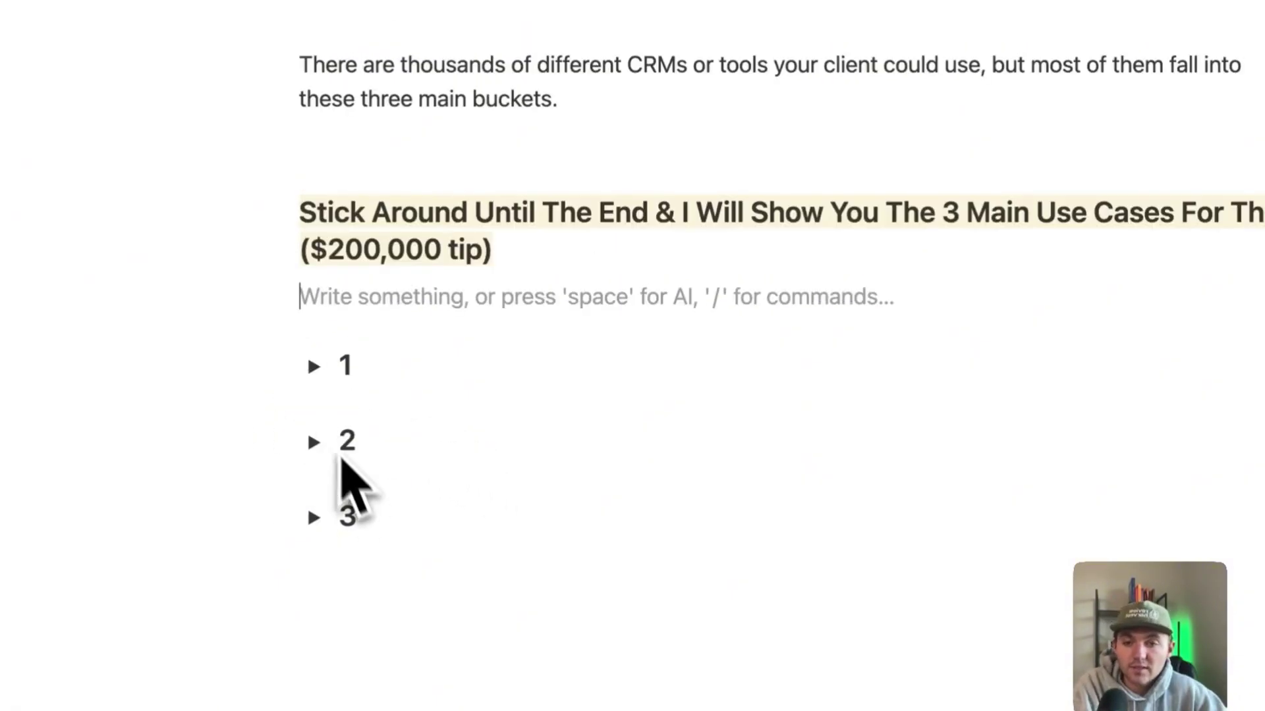
pyautogui.click(315, 479)
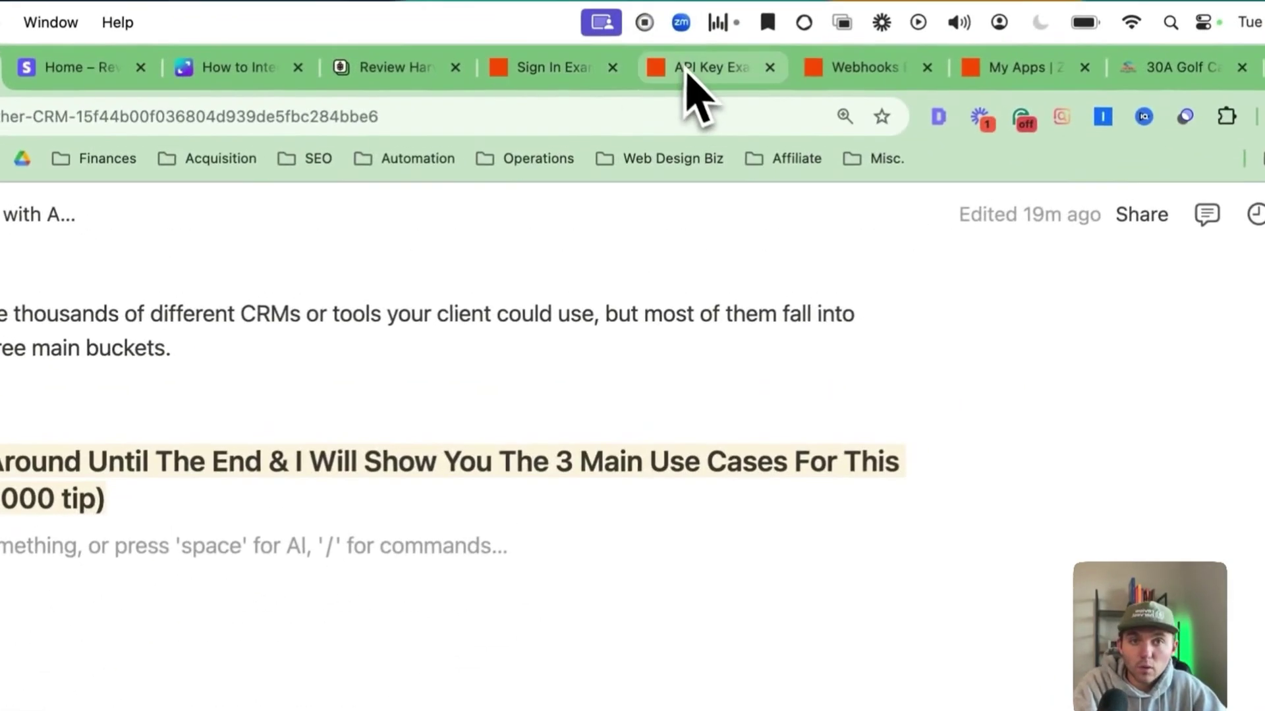
pyautogui.click(689, 72)
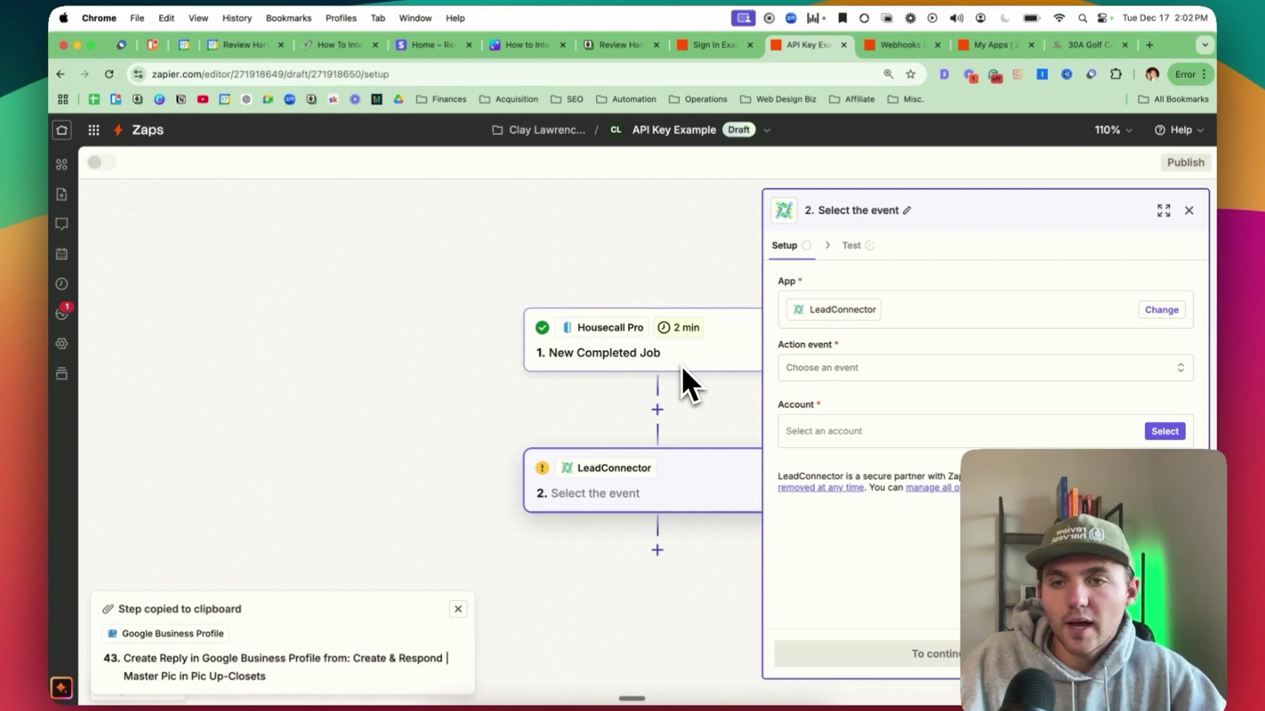
pyautogui.click(338, 44)
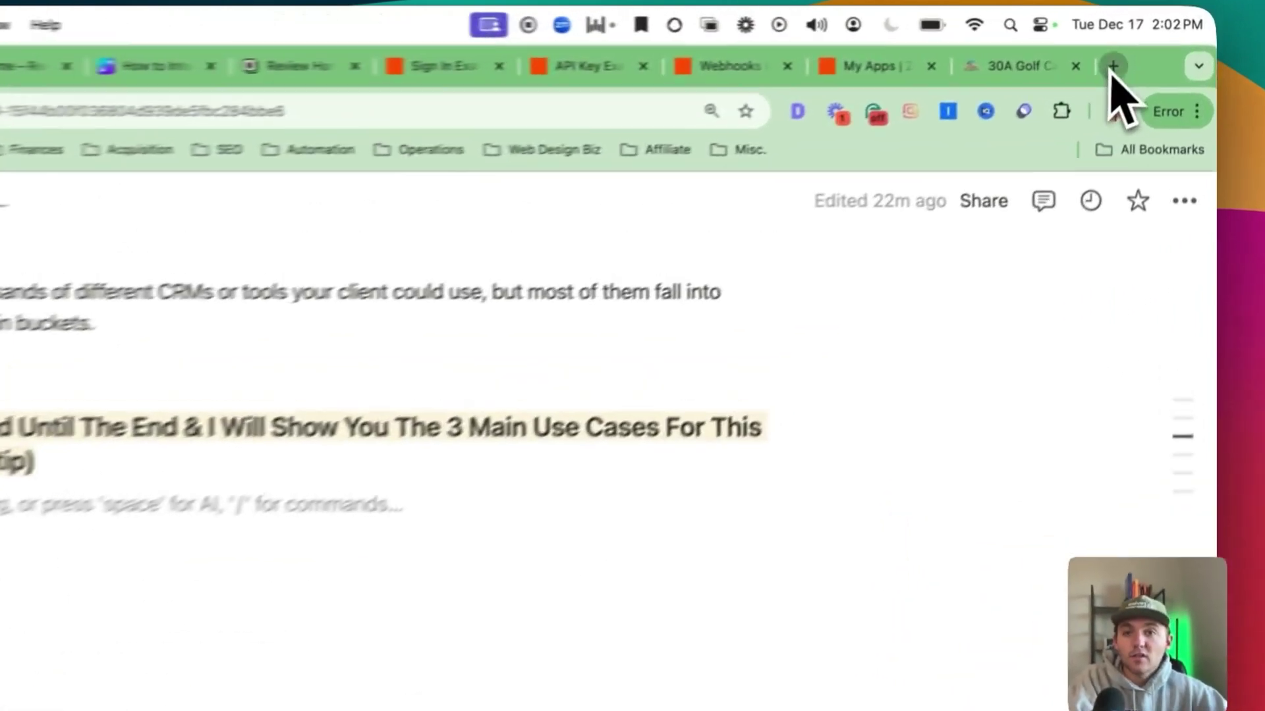
# Step: In a new tab, open The HighLevel House community's Classroom from the Skool bookmark
pyautogui.click(1150, 44)
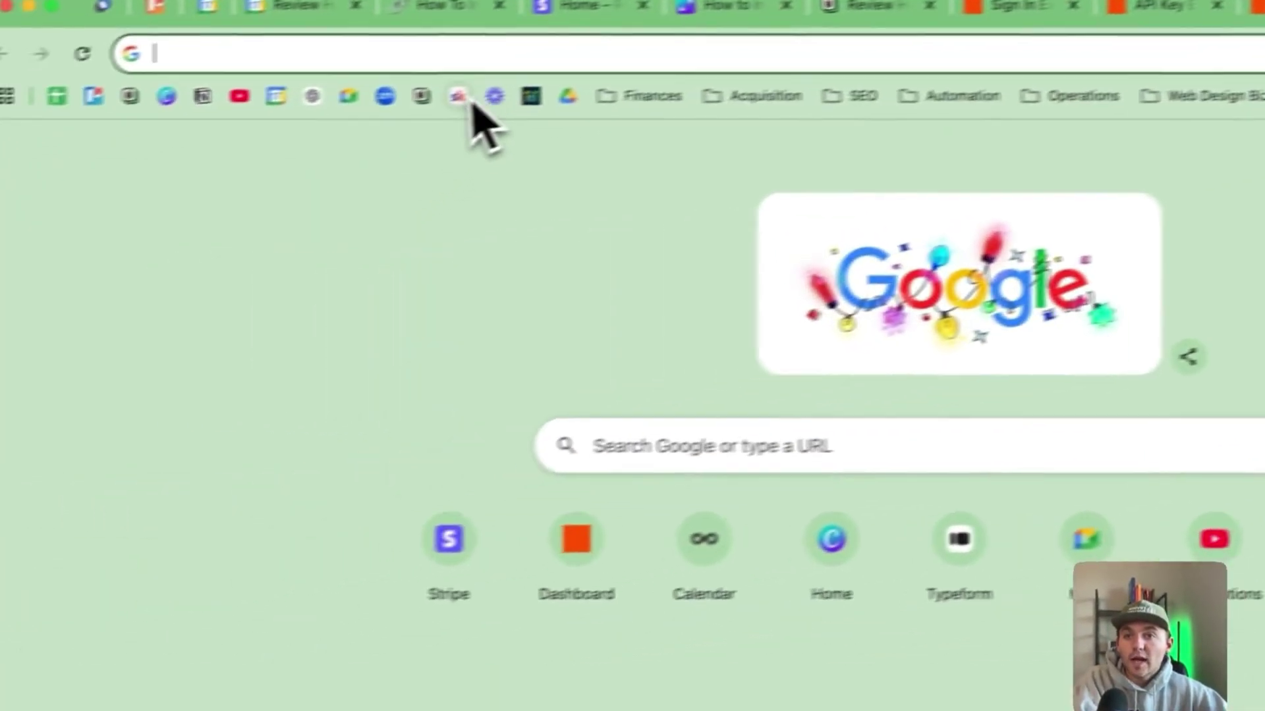
pyautogui.click(459, 97)
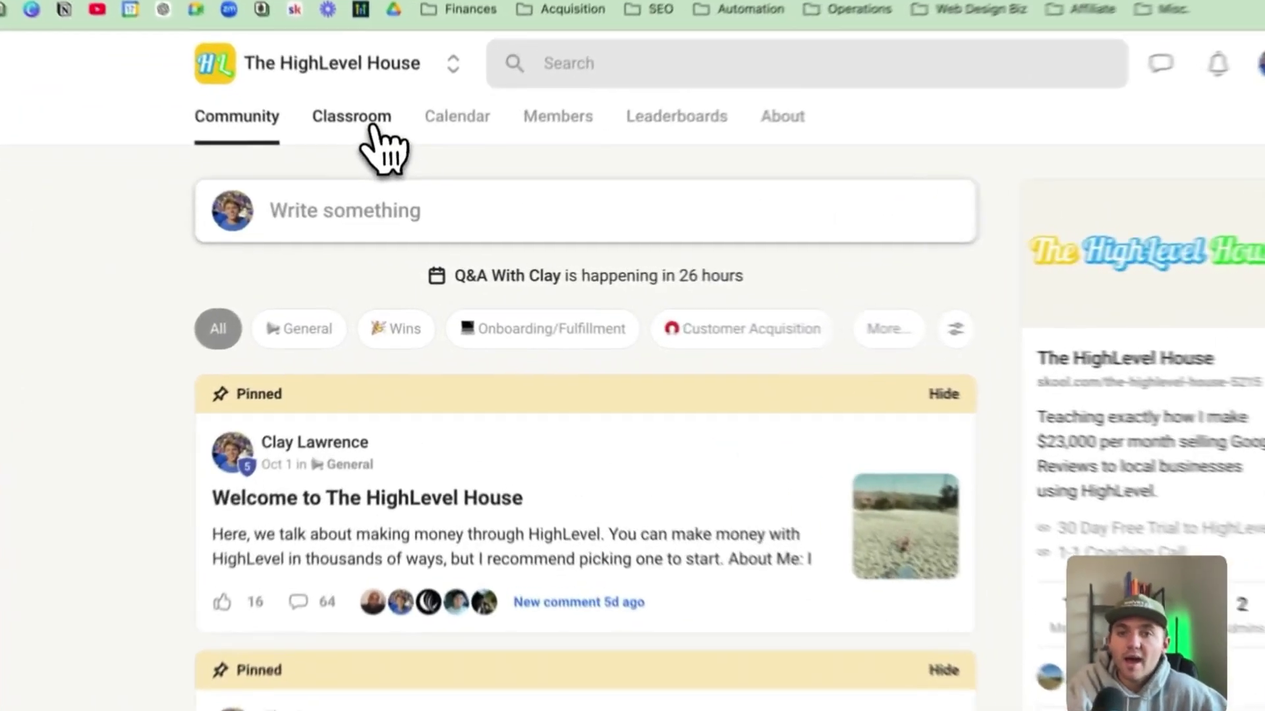
pyautogui.click(374, 171)
# Step: Open the Review Model course and browse to the 'Automatically Verifying Toll Free Numbers' lesson
pyautogui.click(793, 503)
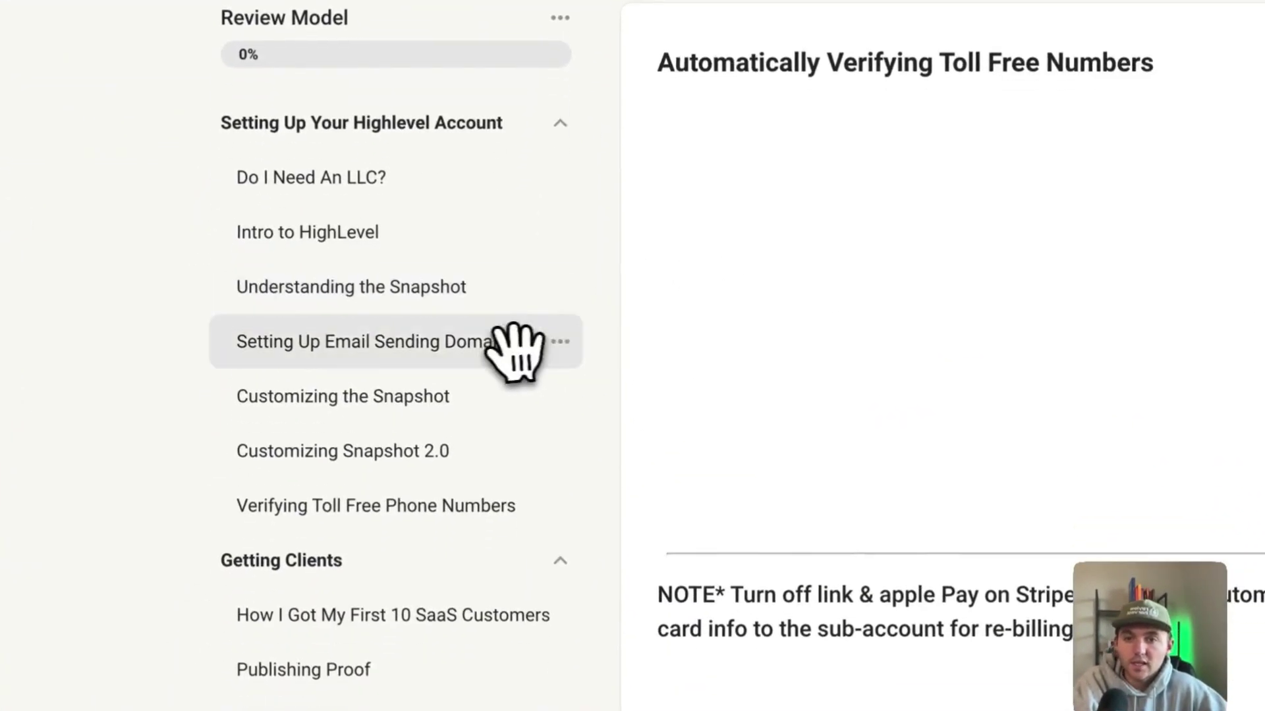
pyautogui.scroll(-5, 461, 428)
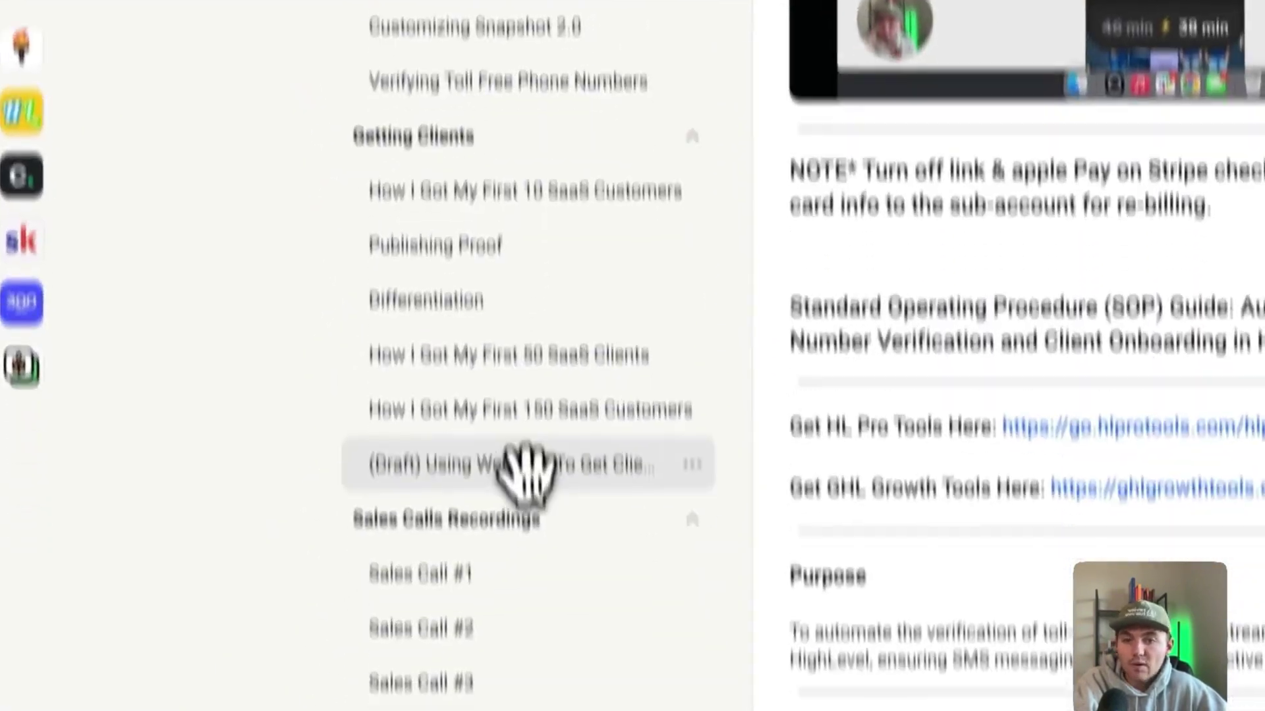
pyautogui.scroll(-3, 527, 474)
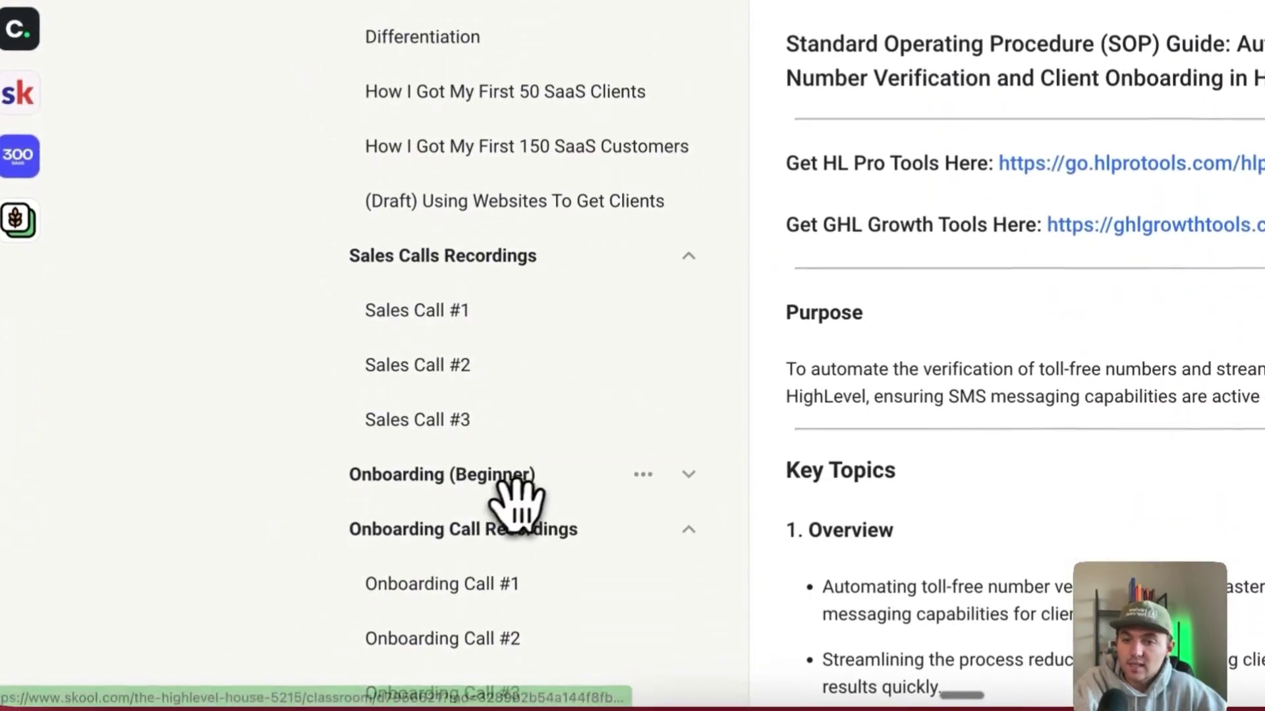
pyautogui.scroll(-8, 539, 481)
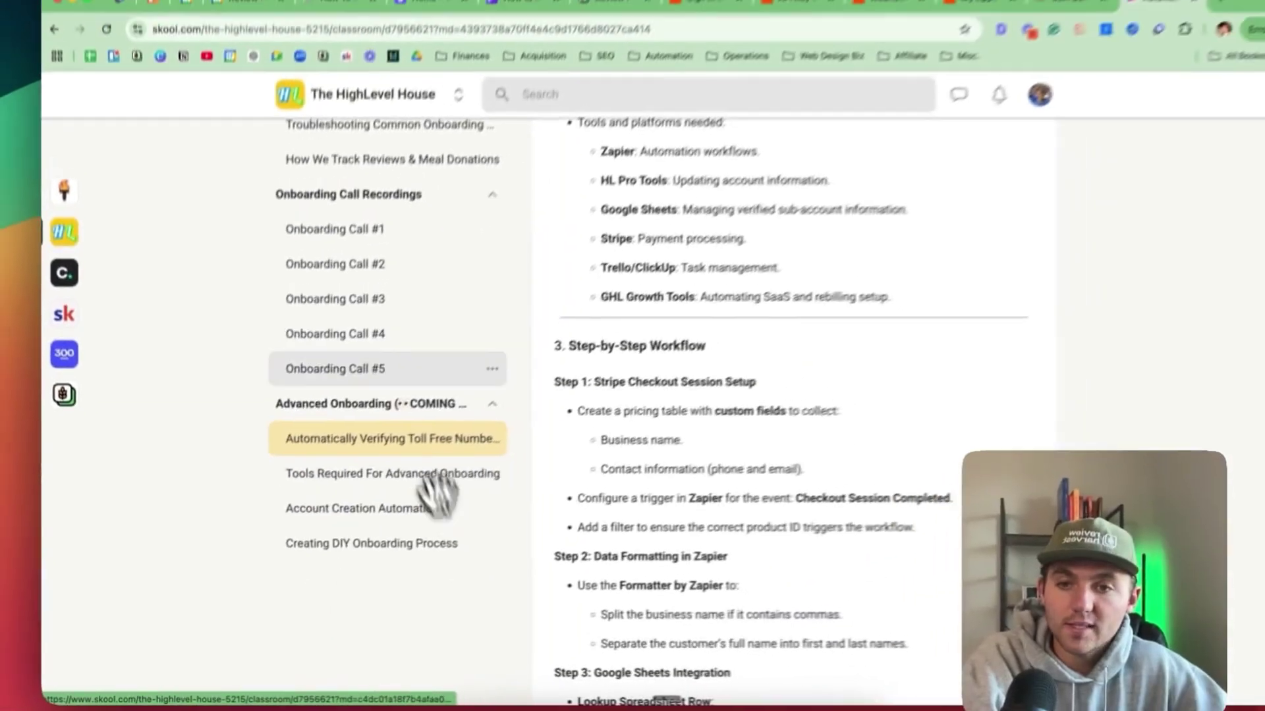
pyautogui.scroll(15, 593, 698)
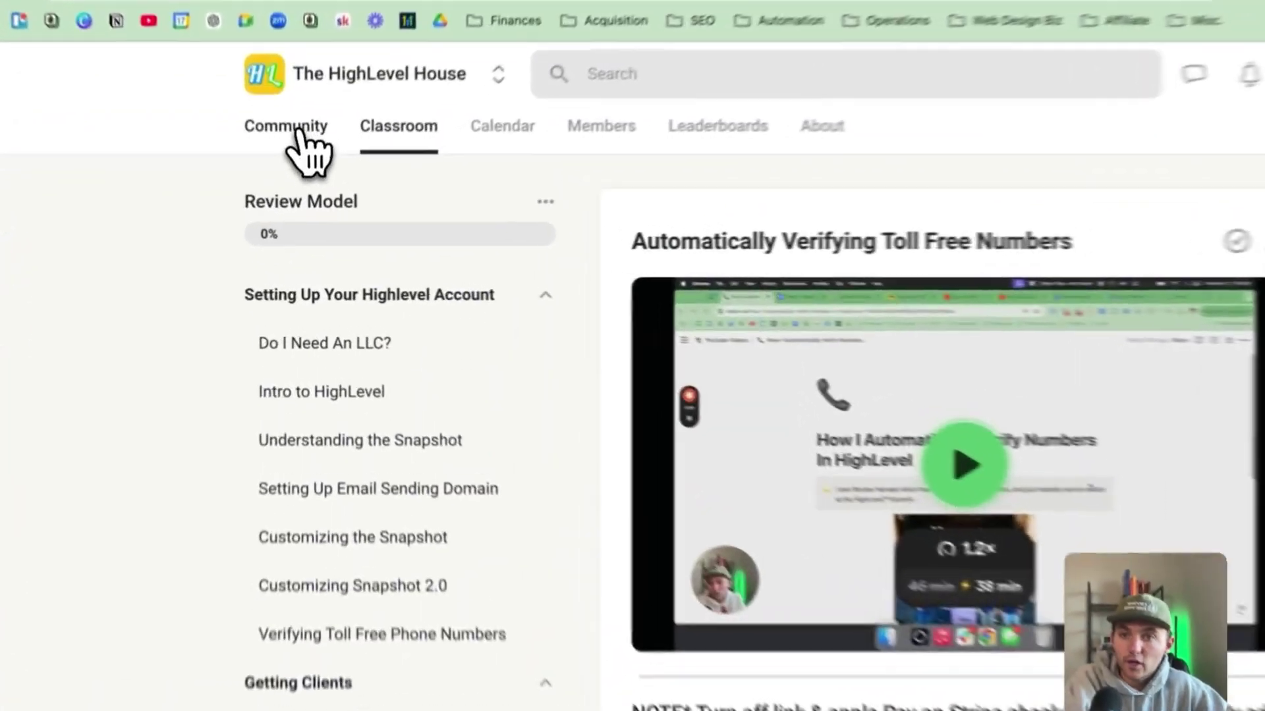
# Step: Return to the Community feed and scroll through pinned posts like 'Welcome to The HighLevel House'
pyautogui.click(317, 173)
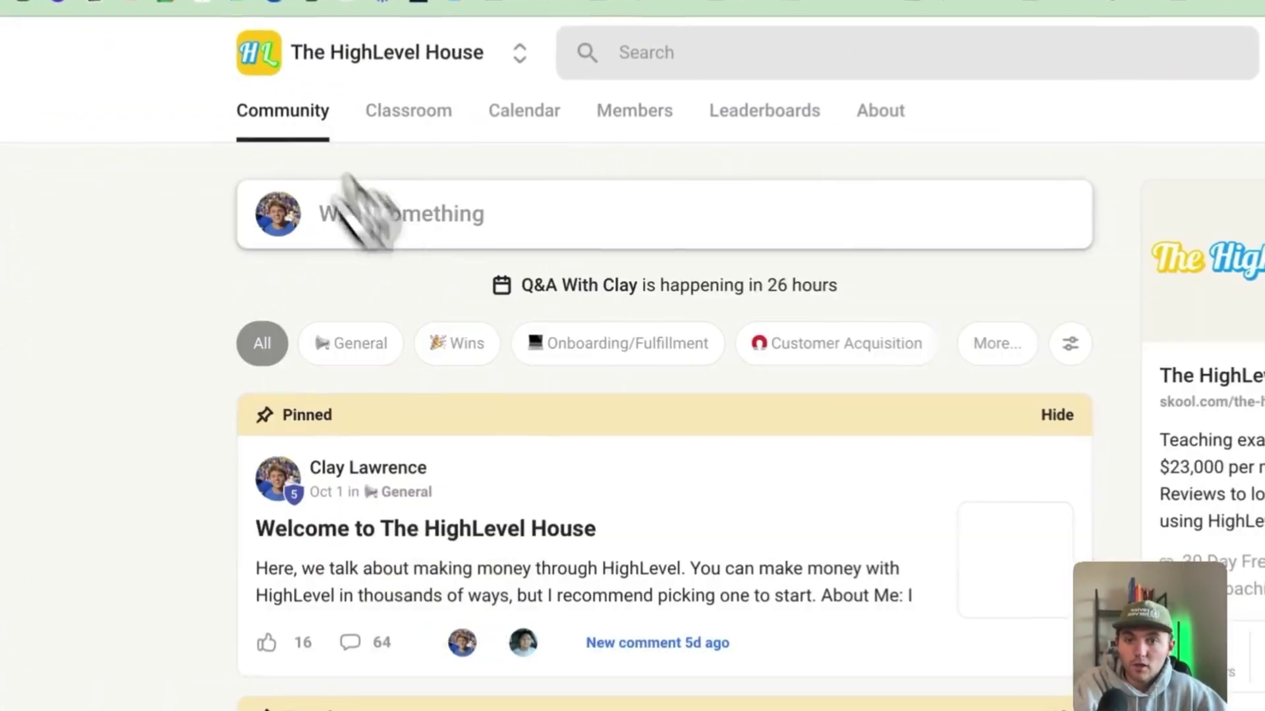
pyautogui.scroll(-4, 636, 571)
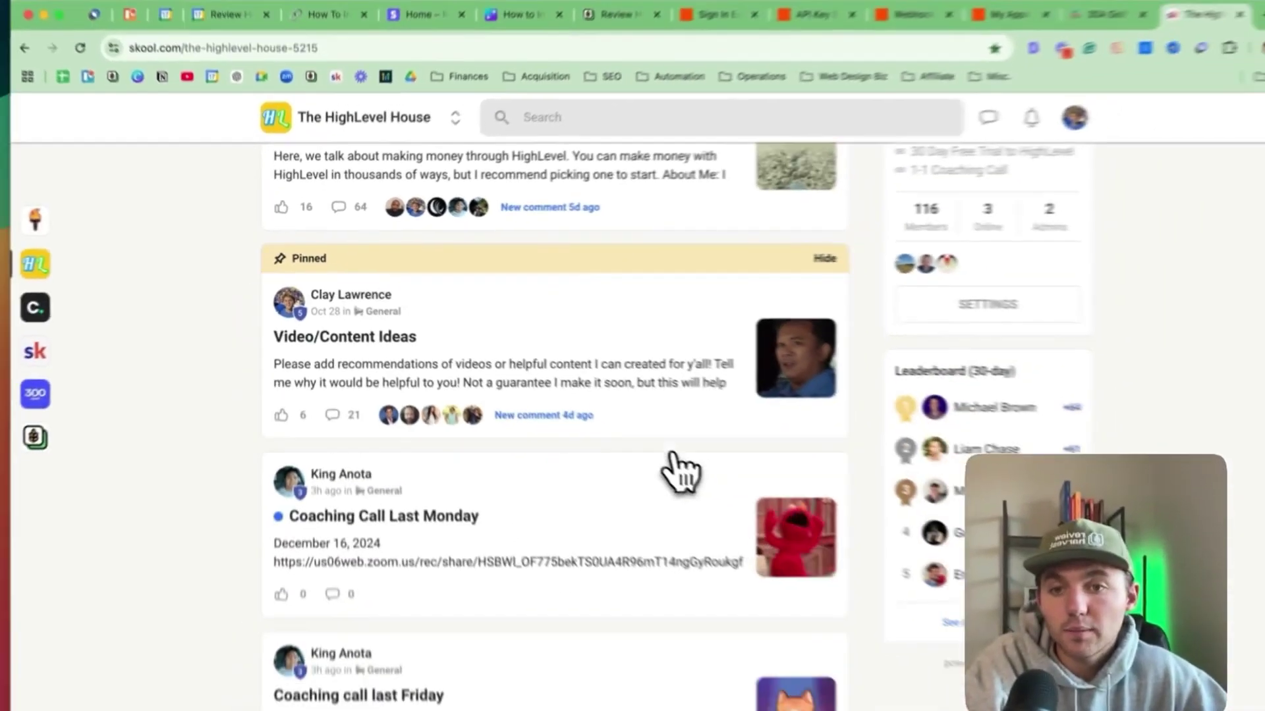
pyautogui.scroll(5, 678, 471)
pyautogui.scroll(1, 562, 322)
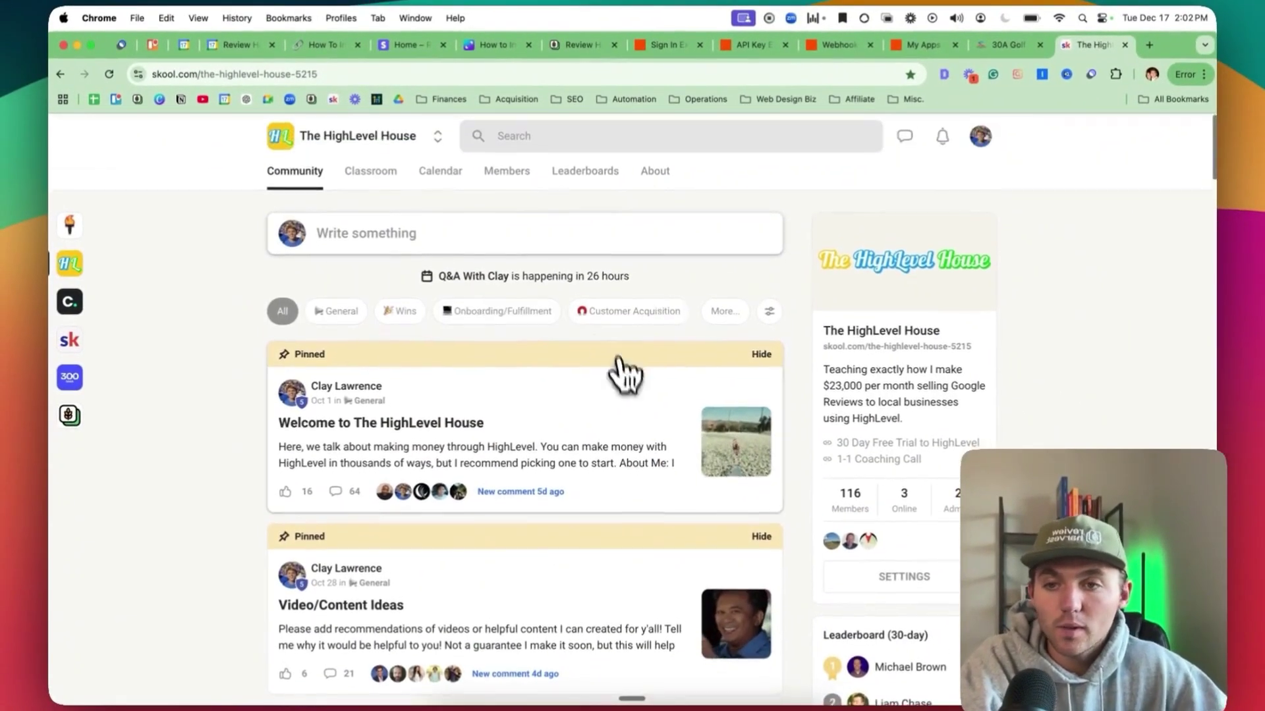